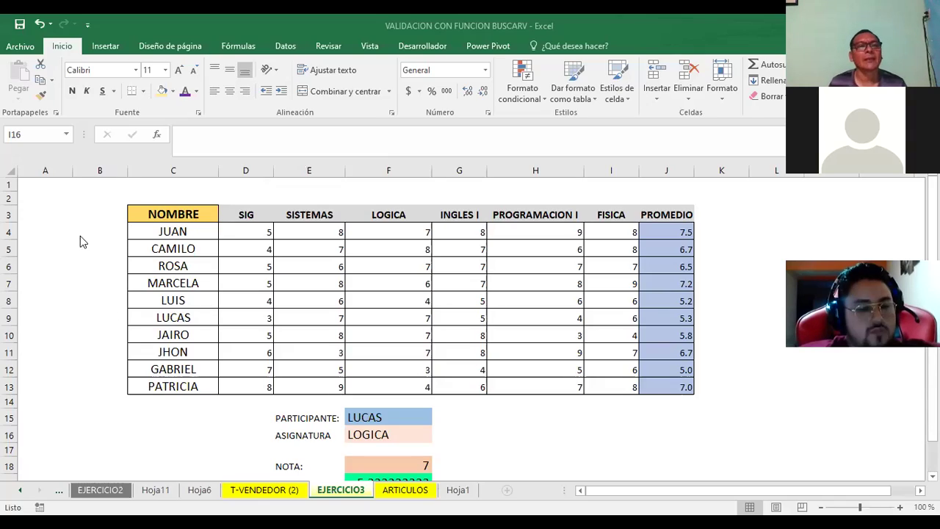
Open F18's NOTA formula with its INDICE argument guide, then commit it unchanged.
click(238, 216)
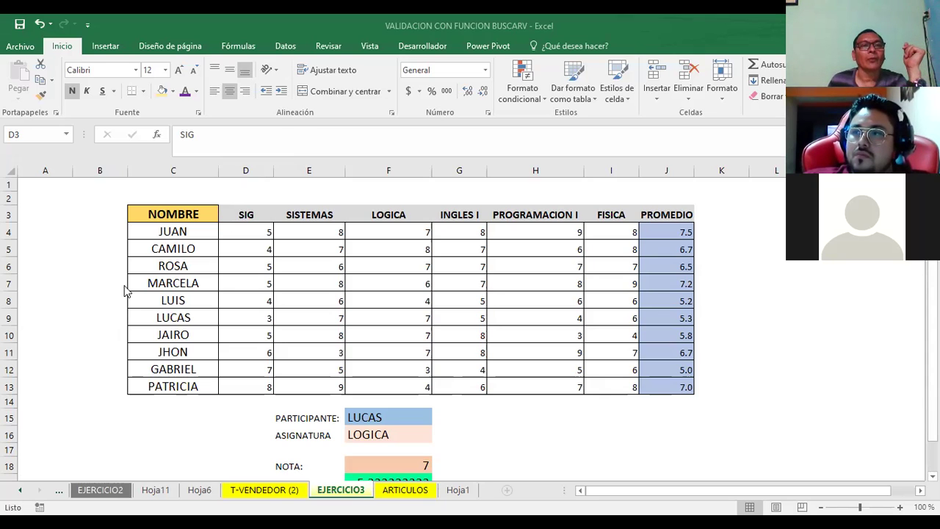
click(409, 467)
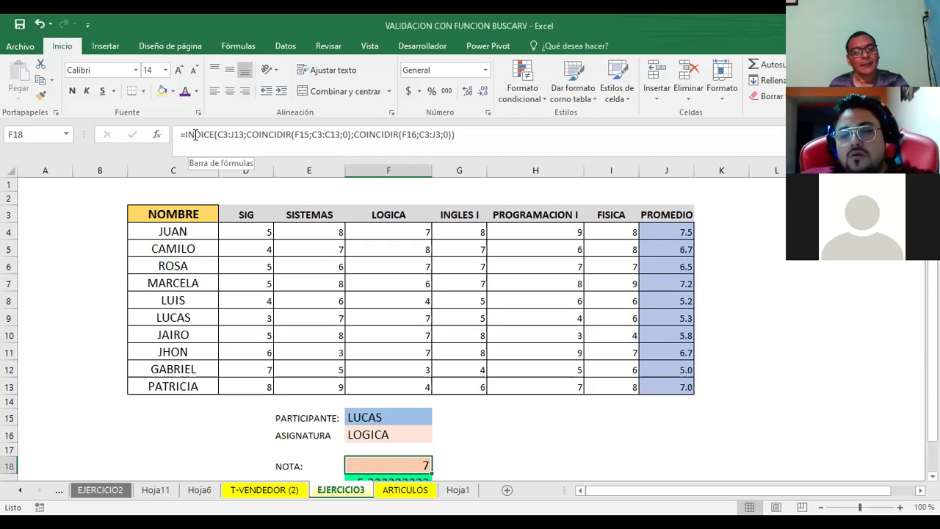
click(196, 134)
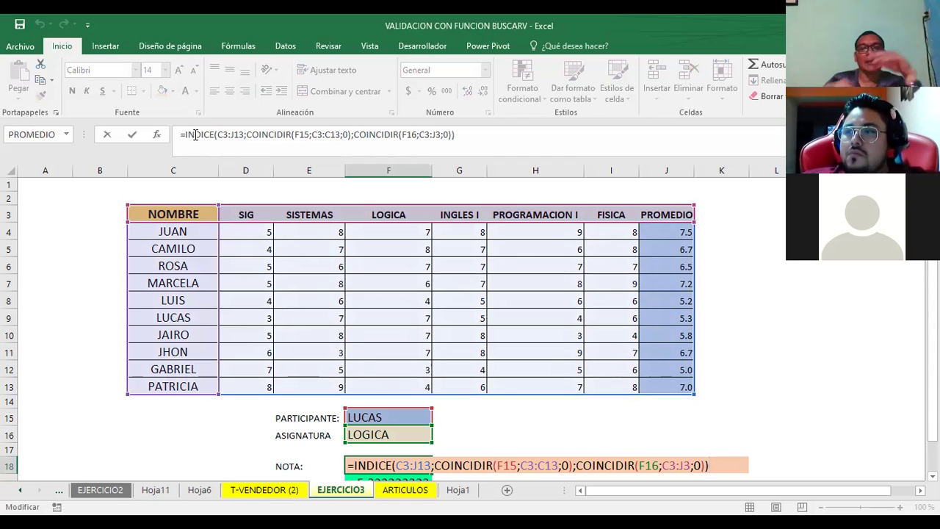
scroll(342, 330, down, 2)
click(367, 368)
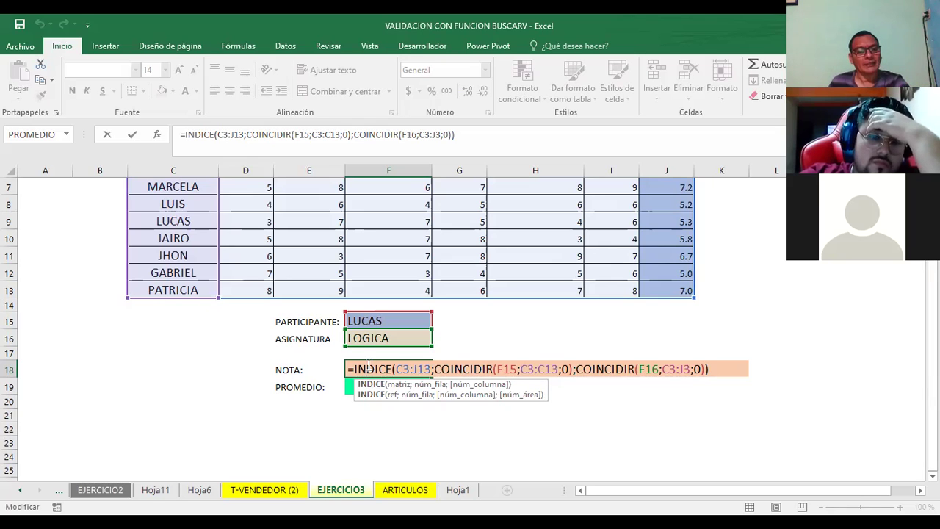
key(Return)
Check F15 and F16, then highlight the F15 reference inside F18's NOTA formula.
click(390, 321)
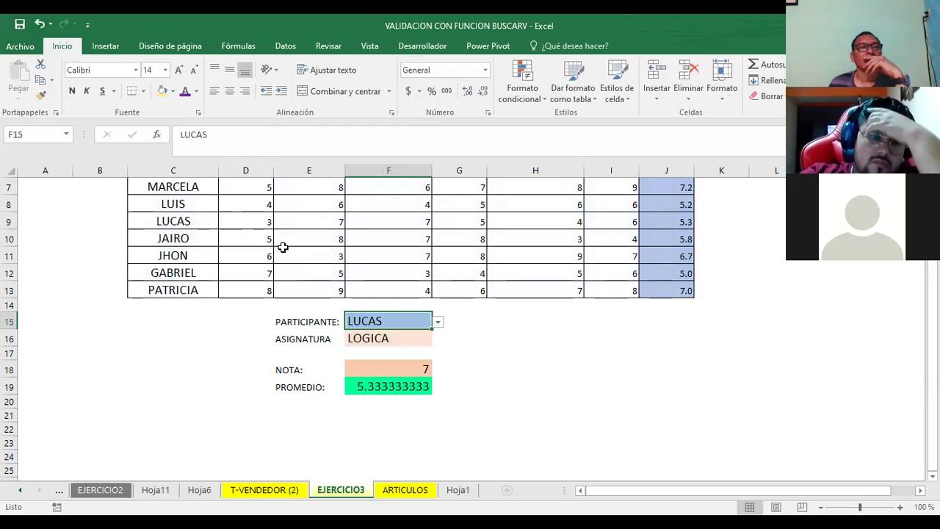
click(375, 327)
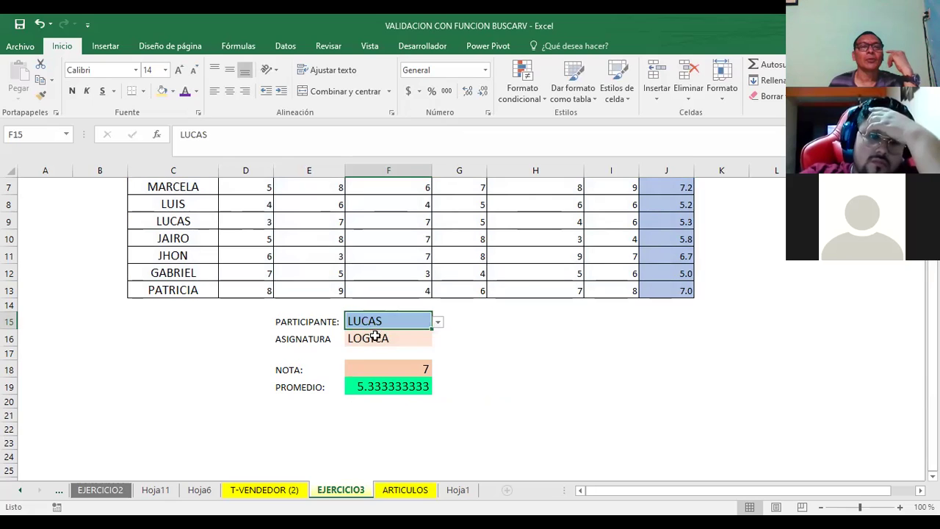
click(374, 339)
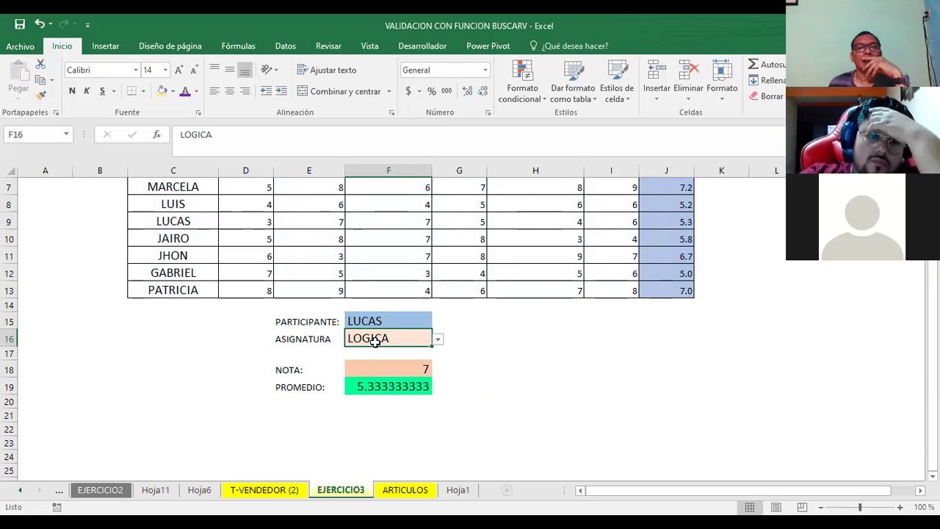
click(390, 373)
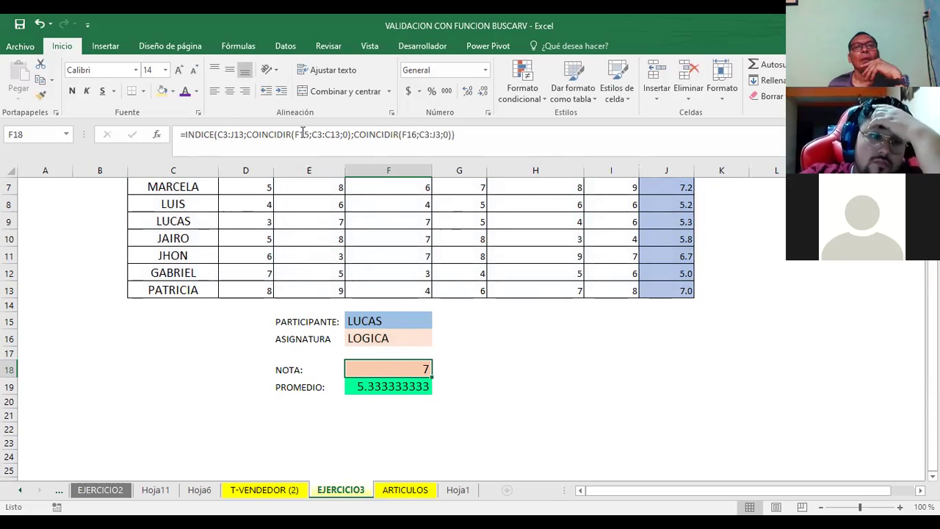
drag(308, 134, 294, 135)
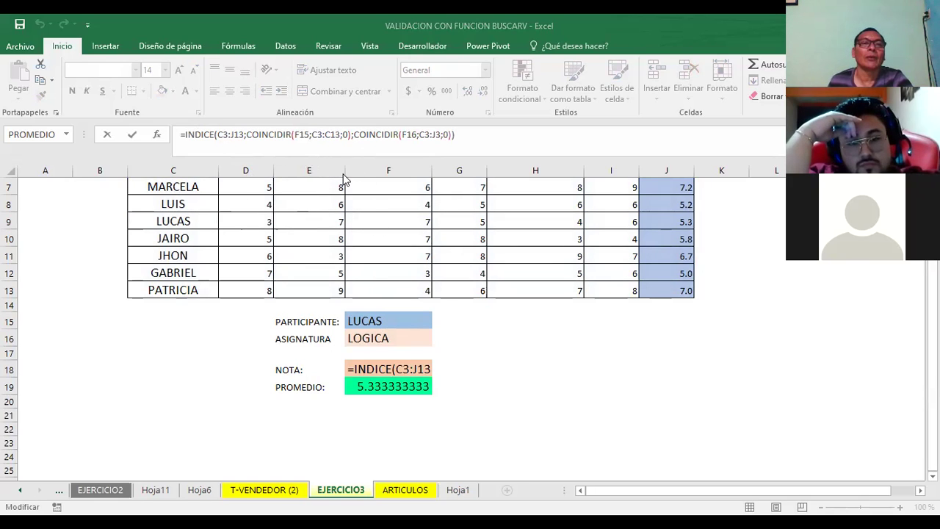
Highlight the F15 and F16 references in the NOTA formula and commit it unchanged.
double_click(304, 135)
click(409, 134)
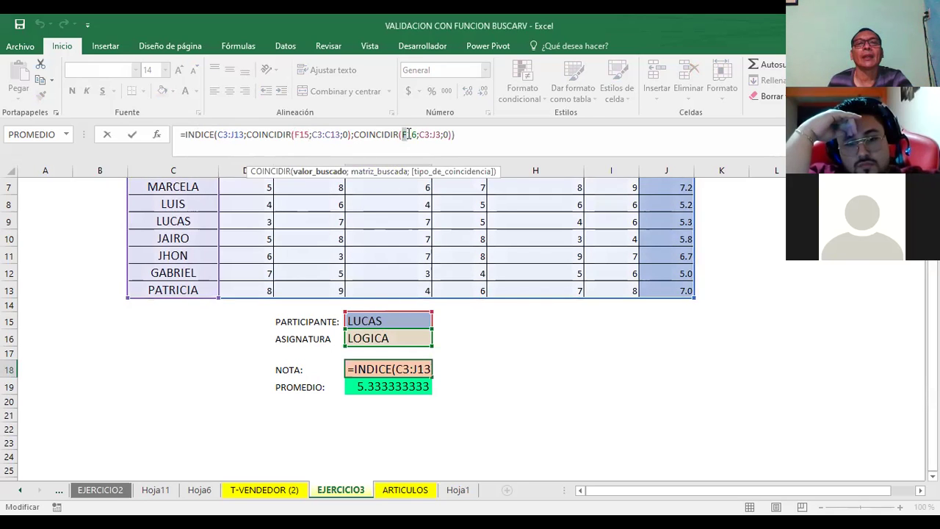
click(382, 333)
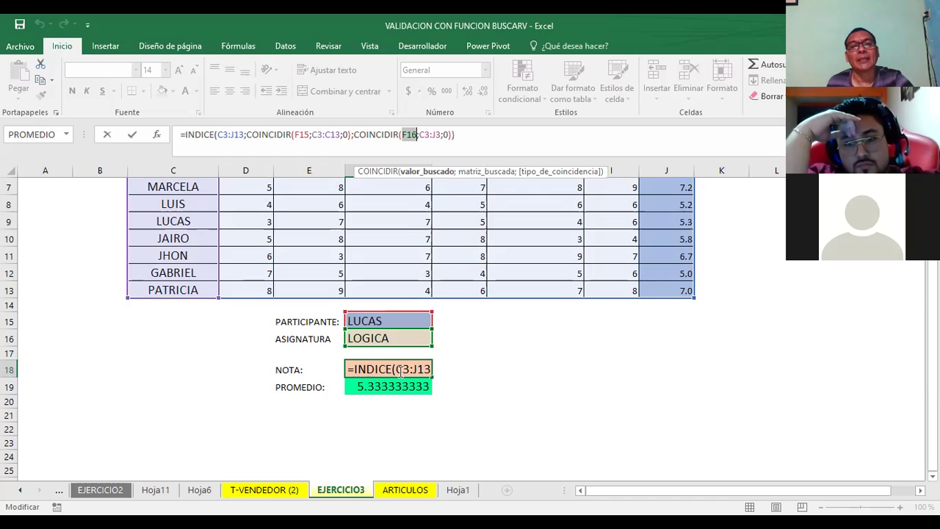
key(ctrl+Return)
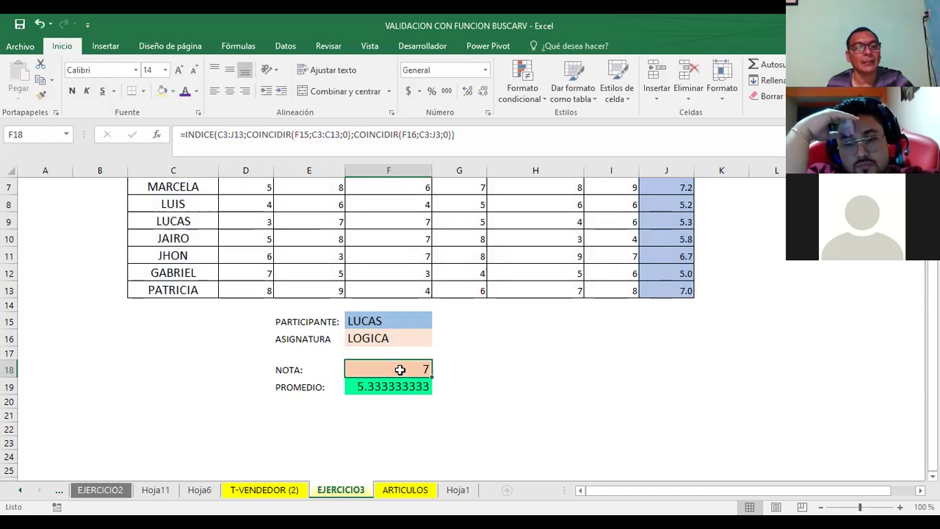
Reopen F18's NOTA formula and look over the grades table C3:J13 it references.
double_click(400, 369)
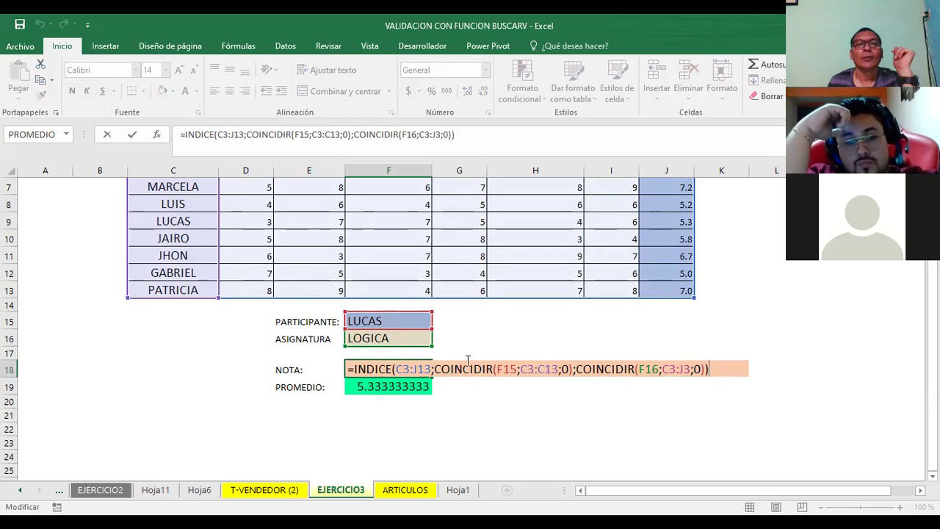
scroll(467, 356, up, 1)
scroll(466, 354, down, 1)
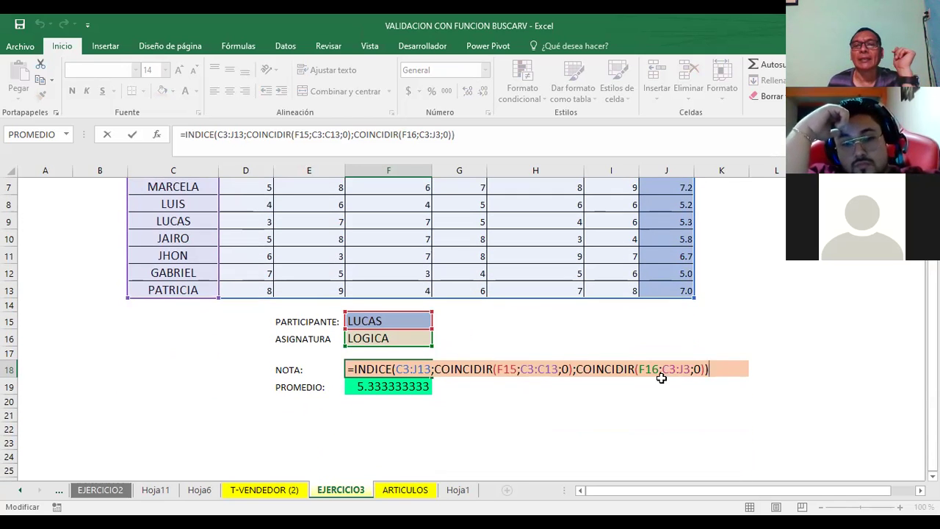
scroll(660, 378, up, 2)
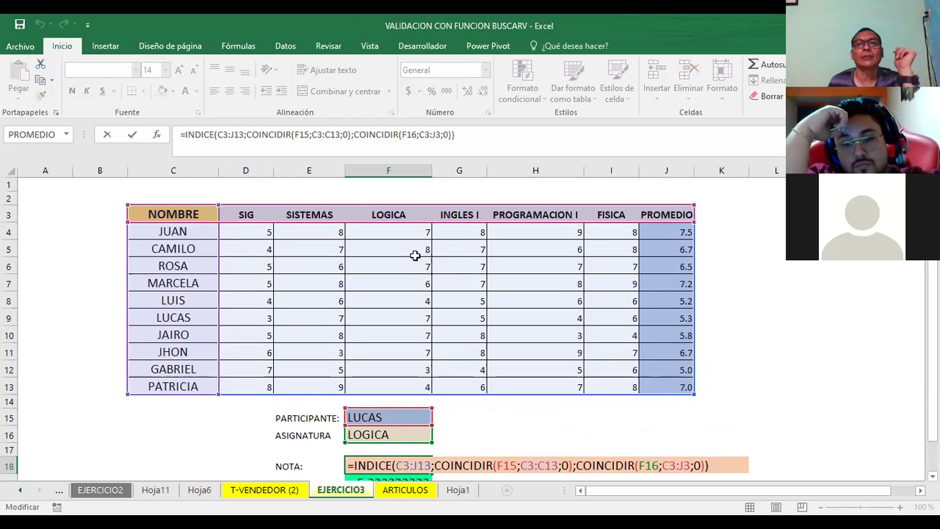
scroll(661, 254, down, 3)
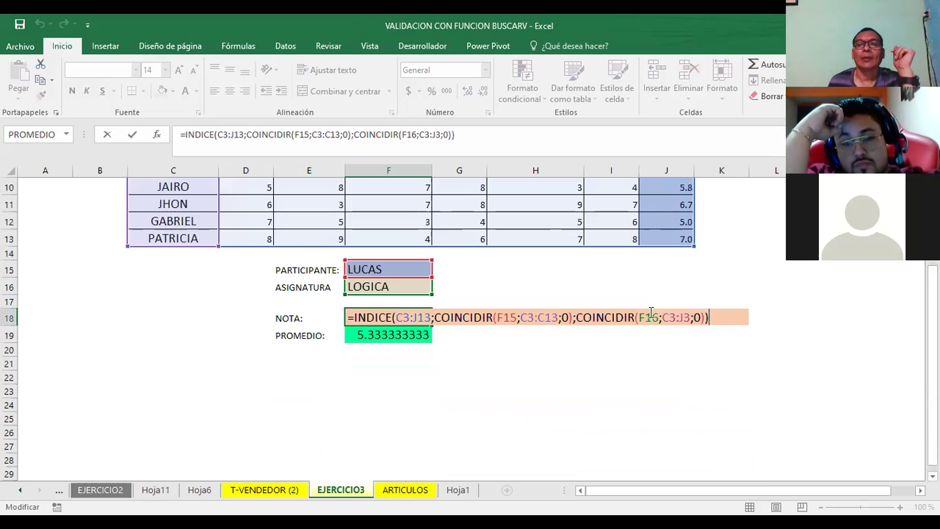
scroll(656, 193, up, 3)
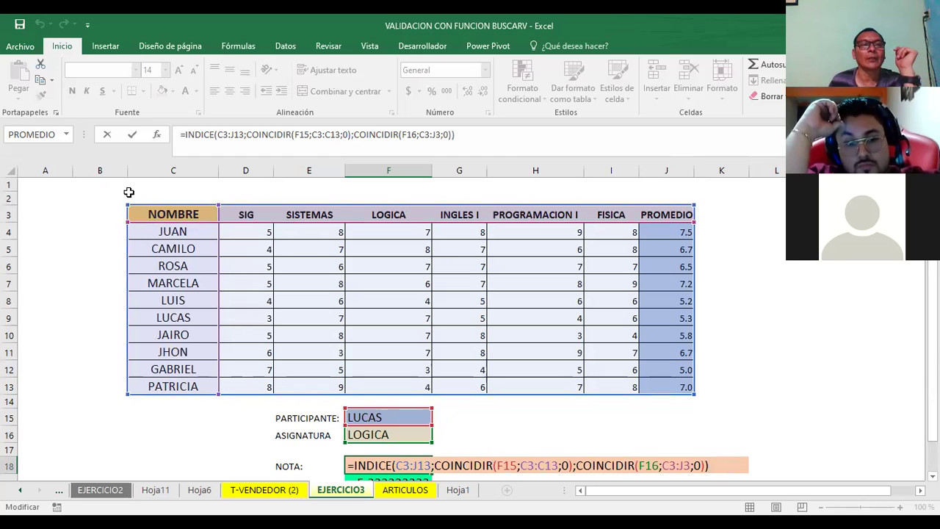
click(65, 191)
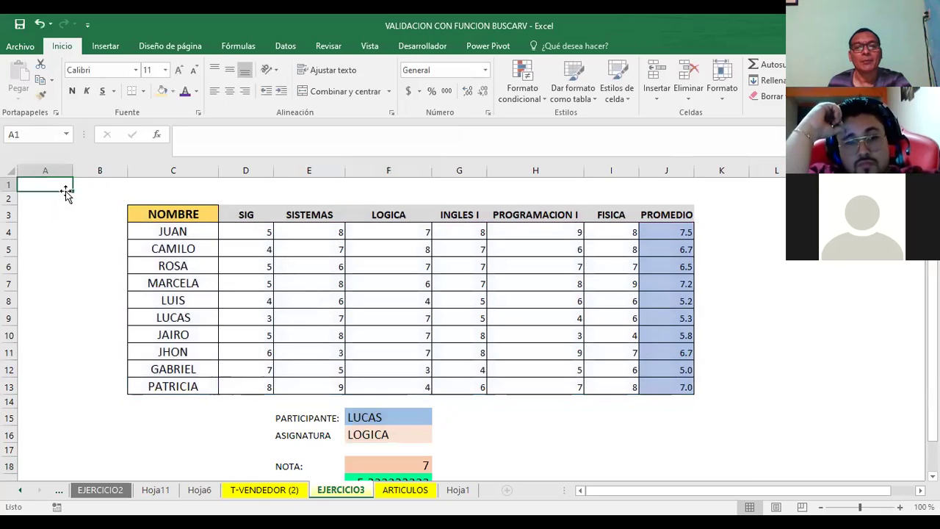
scroll(300, 352, down, 1)
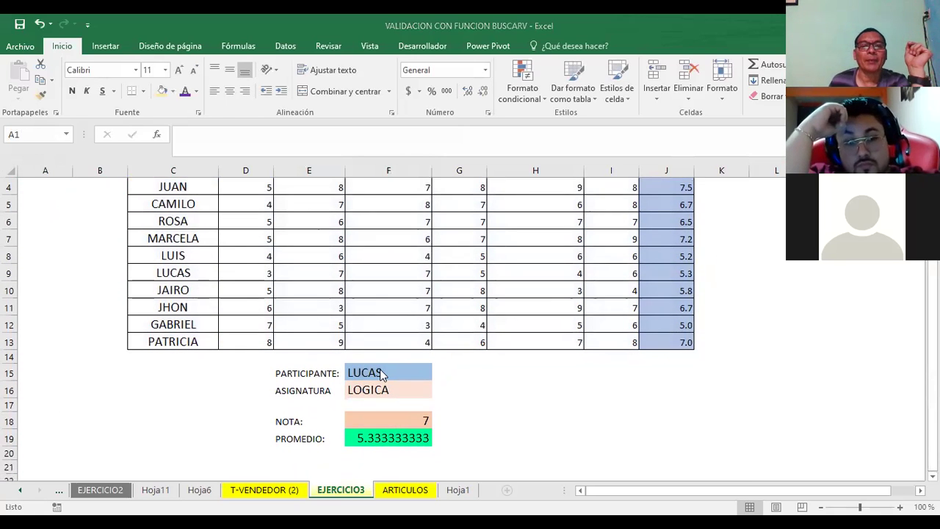
scroll(380, 368, up, 1)
click(378, 416)
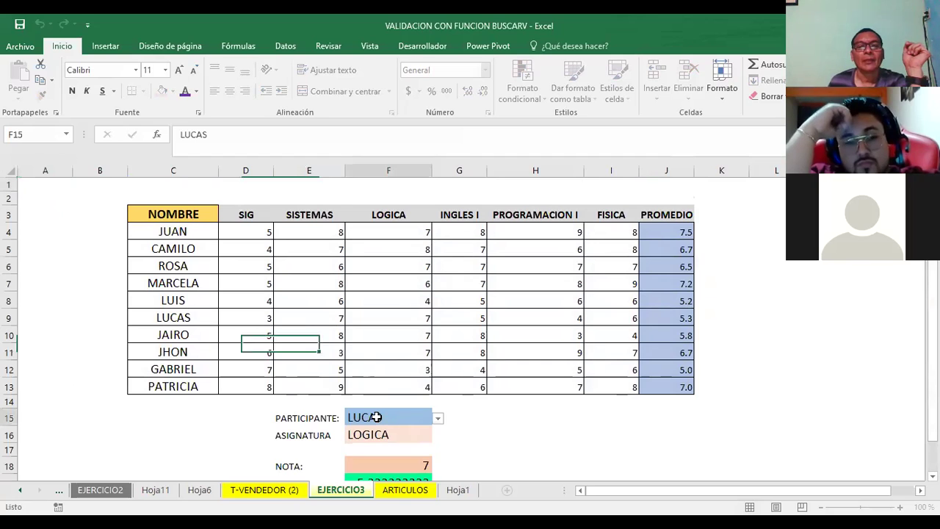
click(438, 418)
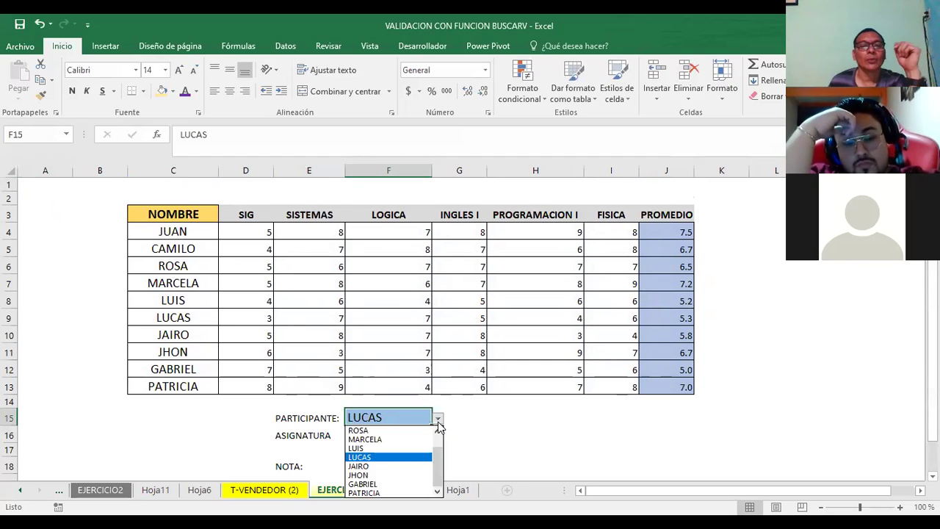
click(492, 424)
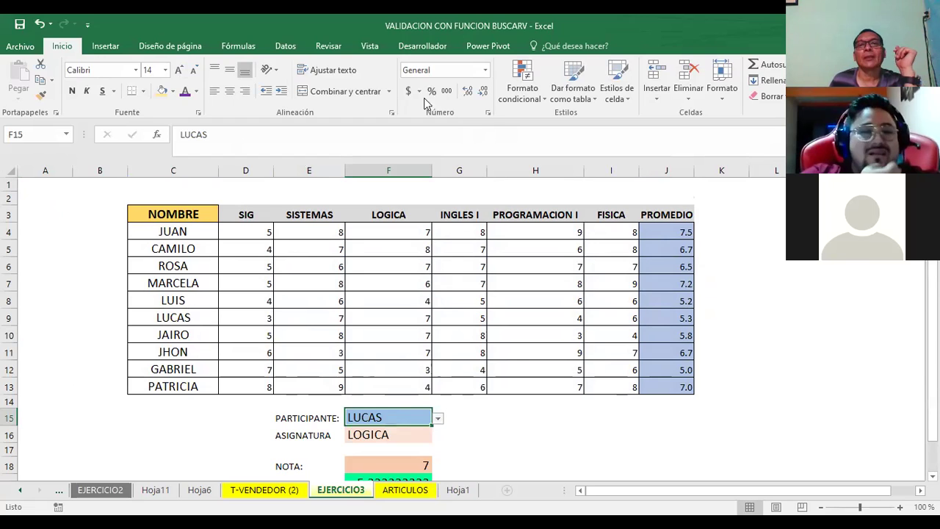
click(286, 46)
click(580, 96)
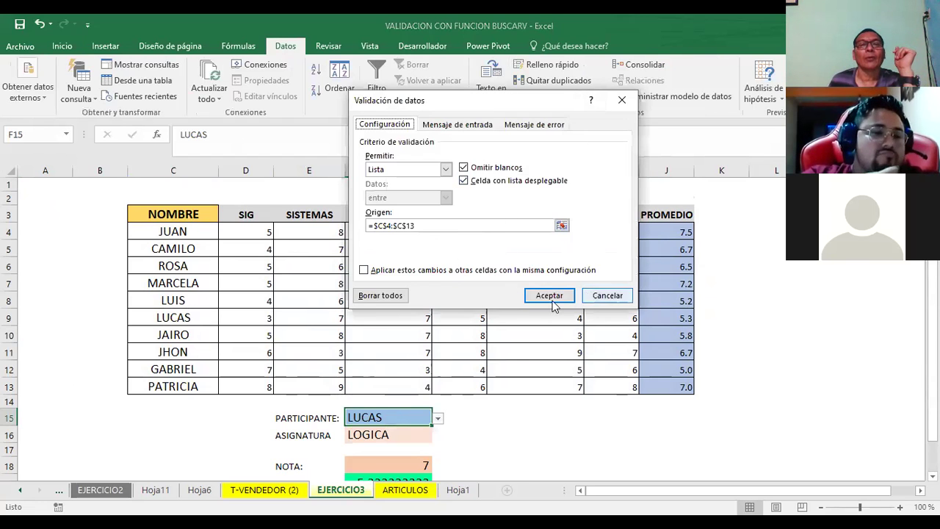
click(604, 295)
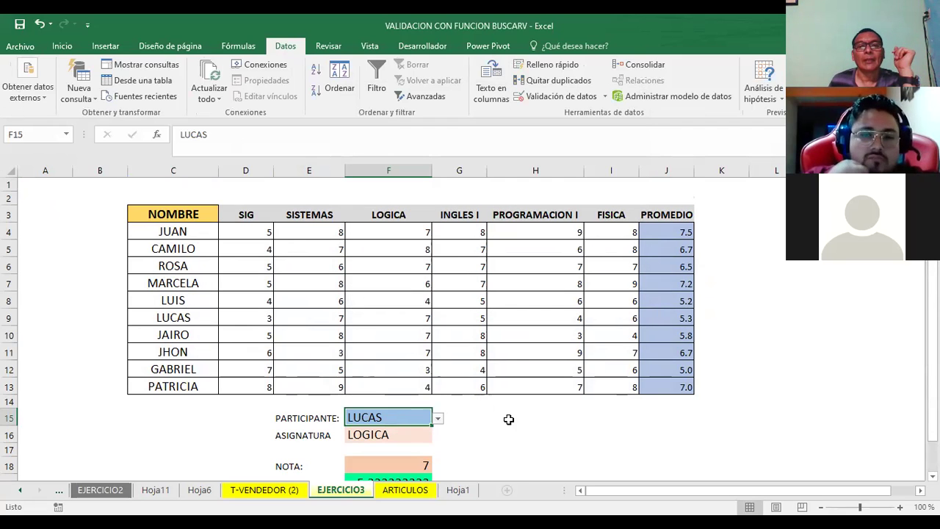
click(508, 418)
scroll(507, 418, down, 2)
click(382, 344)
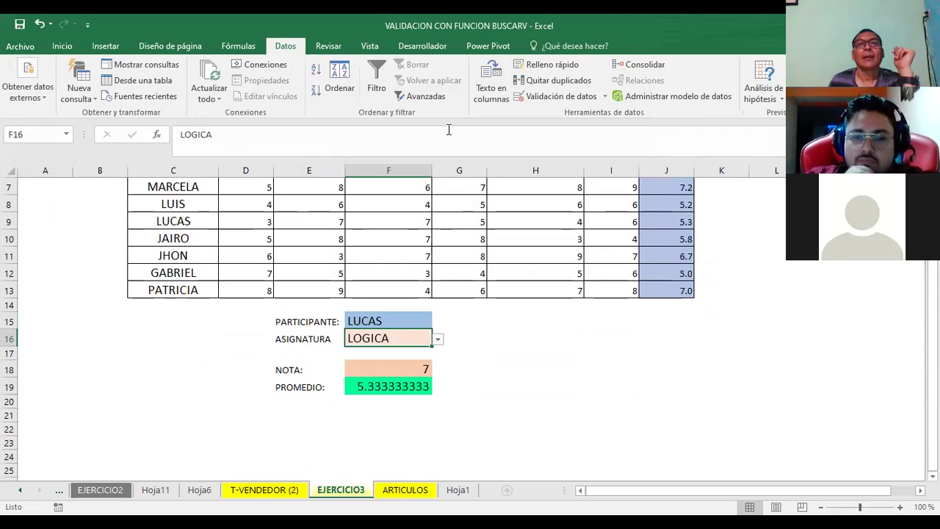
click(534, 97)
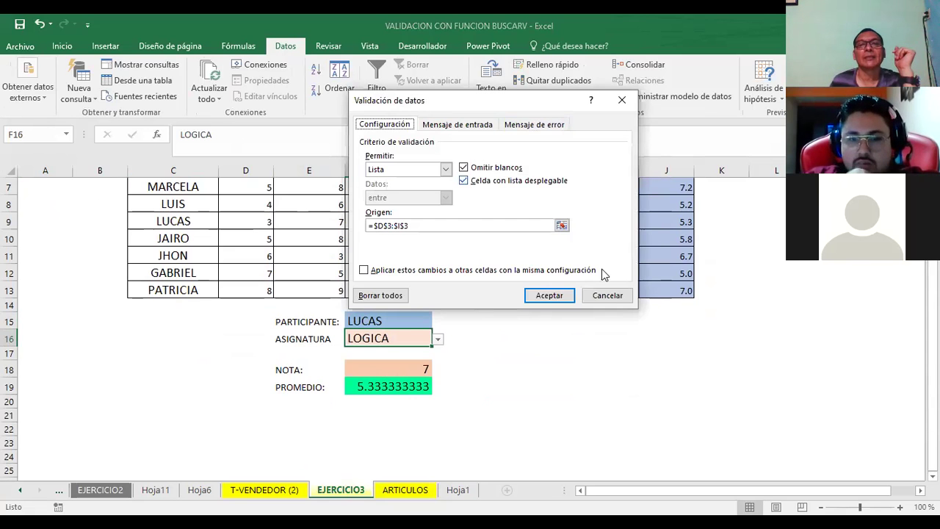
click(608, 298)
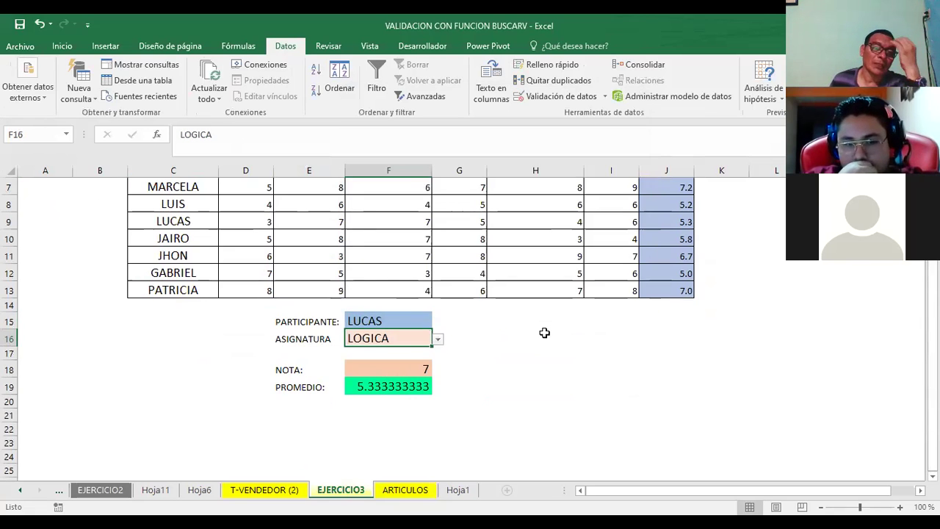
click(497, 334)
scroll(533, 385, down, 1)
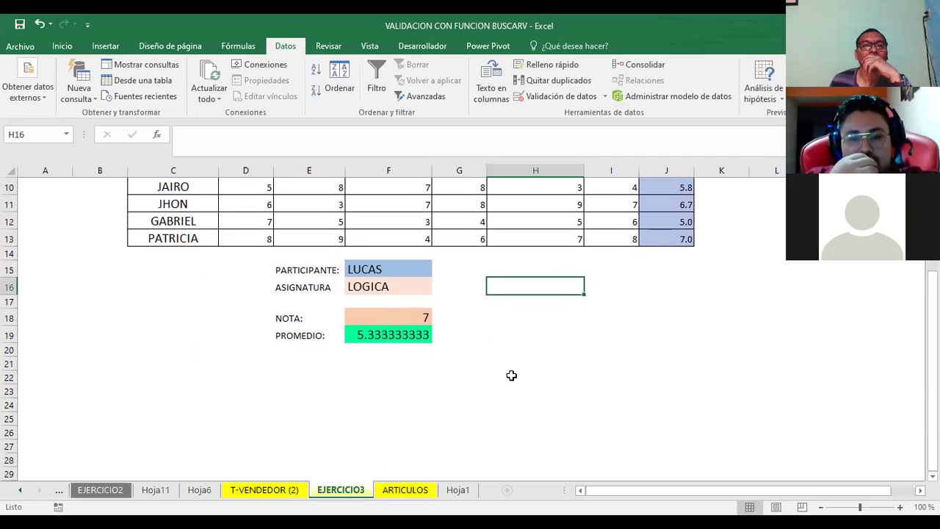
click(381, 283)
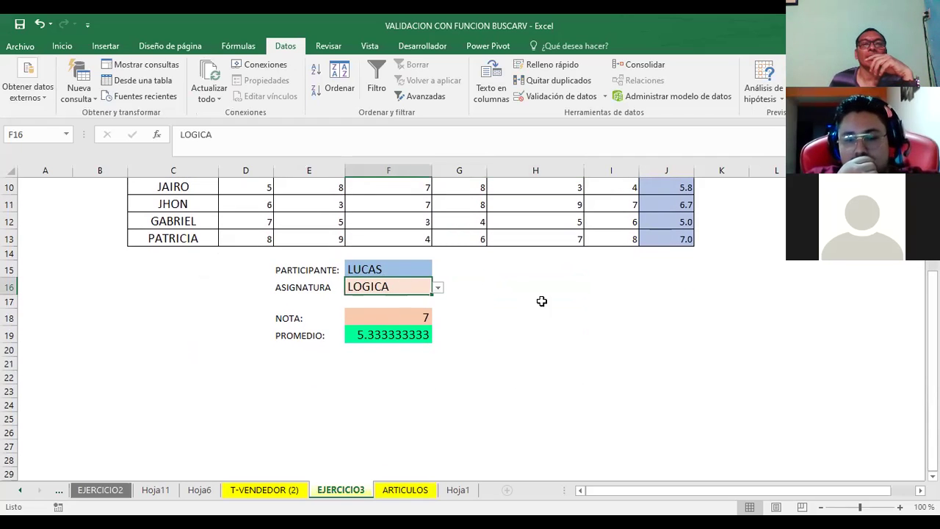
scroll(410, 325, up, 2)
click(390, 367)
scroll(564, 383, up, 1)
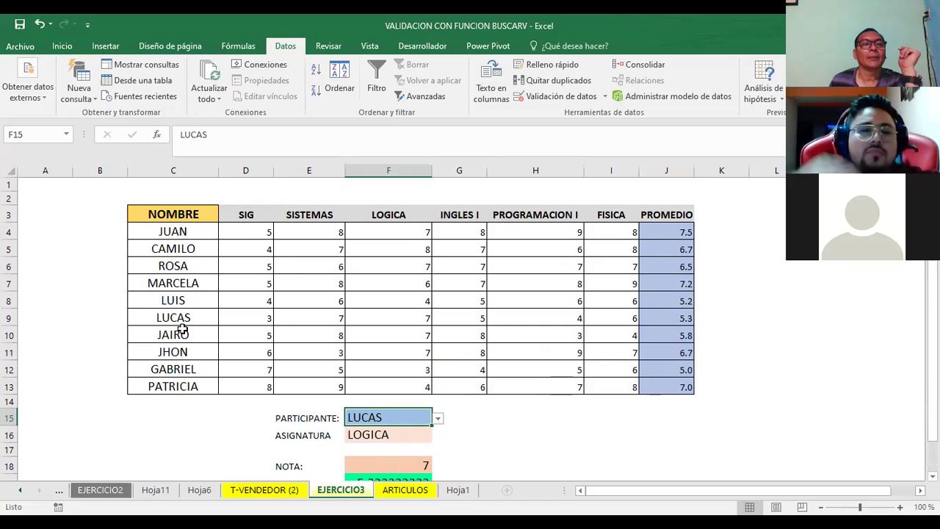
Choose ROSA as the participant in F15's drop-down list.
click(156, 324)
click(163, 268)
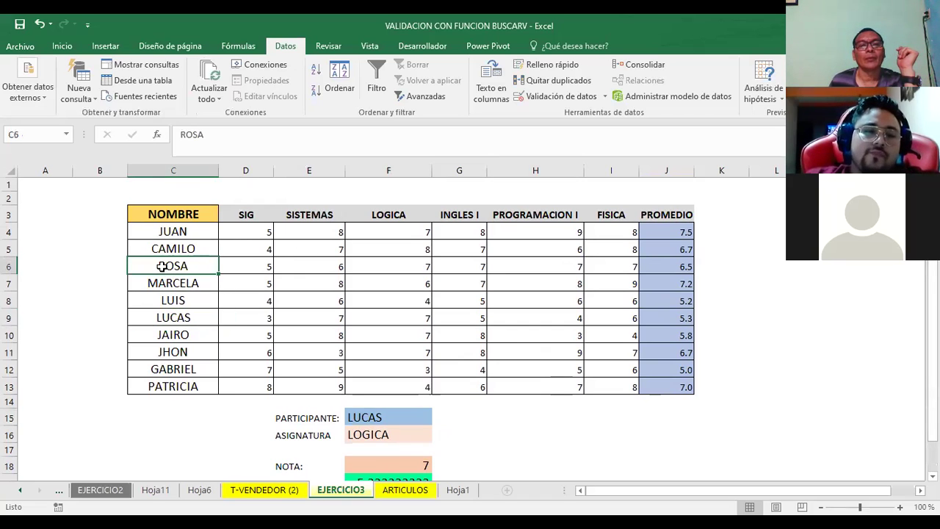
click(380, 417)
click(437, 420)
click(438, 421)
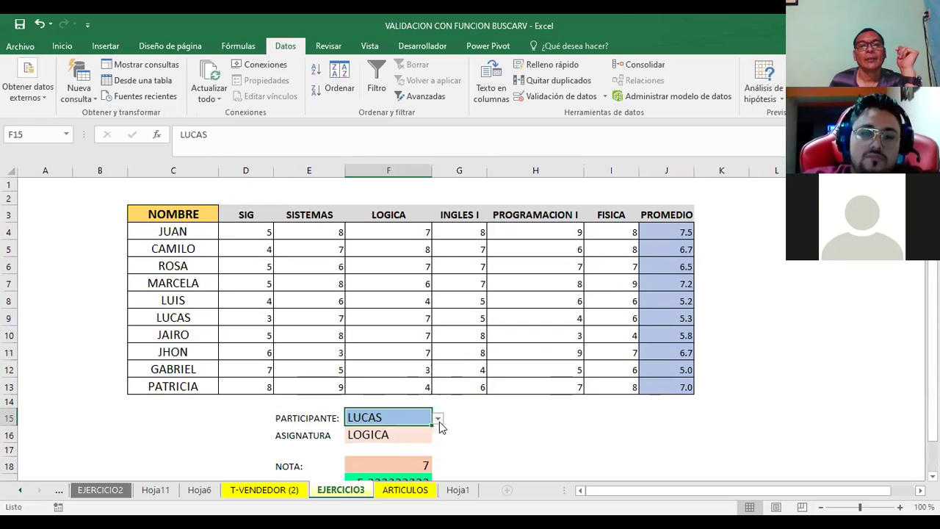
click(437, 422)
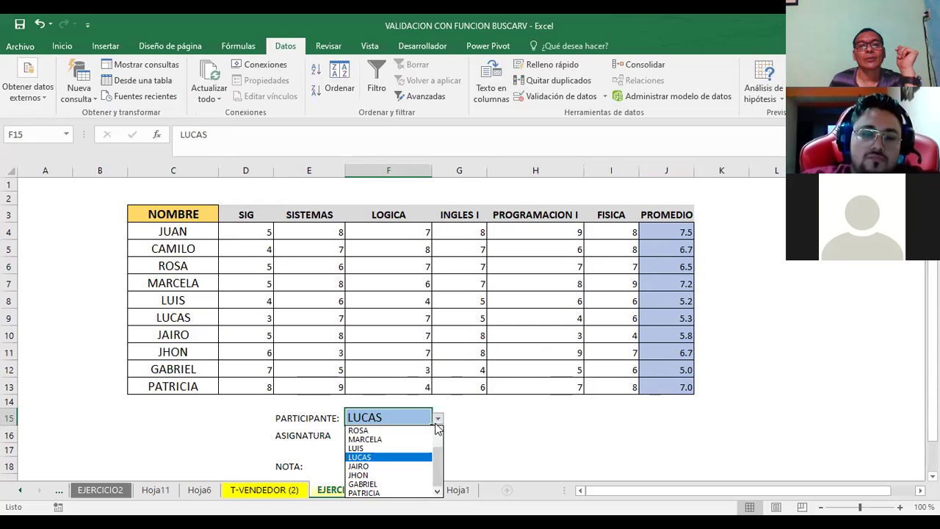
click(387, 429)
click(497, 416)
Choose SIG as the subject in F16's drop-down list.
scroll(499, 416, down, 1)
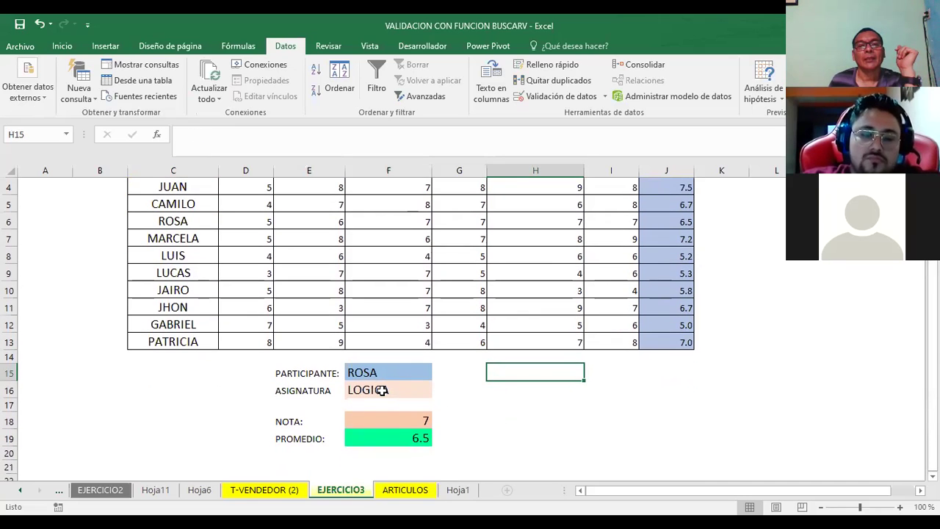
click(422, 390)
click(438, 392)
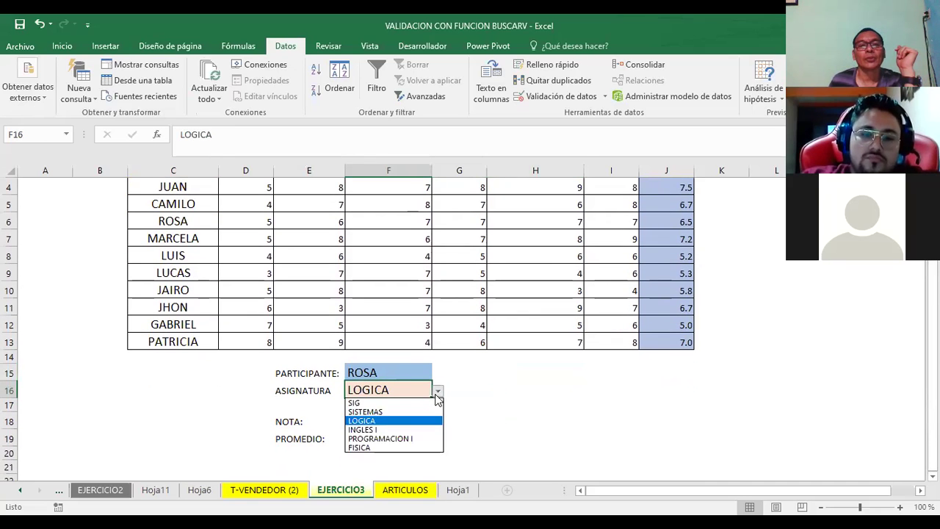
click(373, 406)
scroll(331, 311, up, 1)
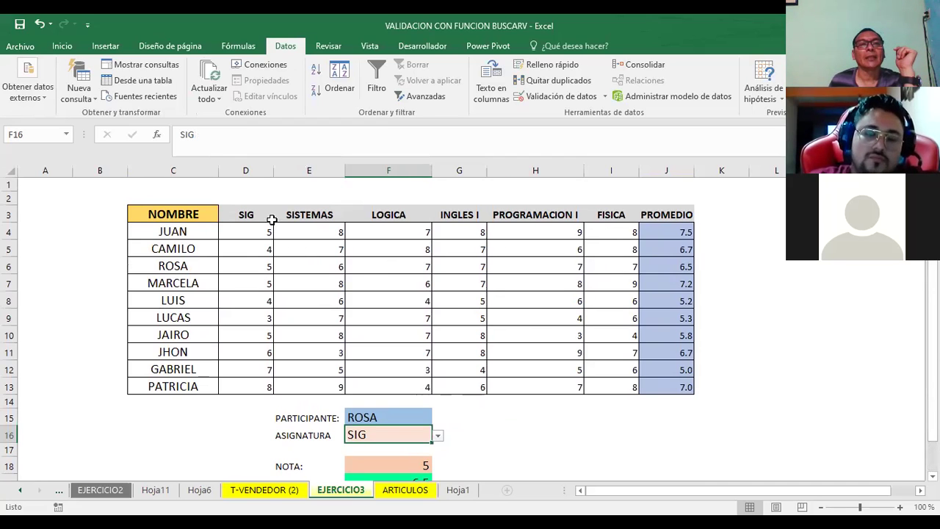
Compare the SIG grades column with the PROMEDIO (6.5) and NOTA (5) lookup formulas.
click(246, 230)
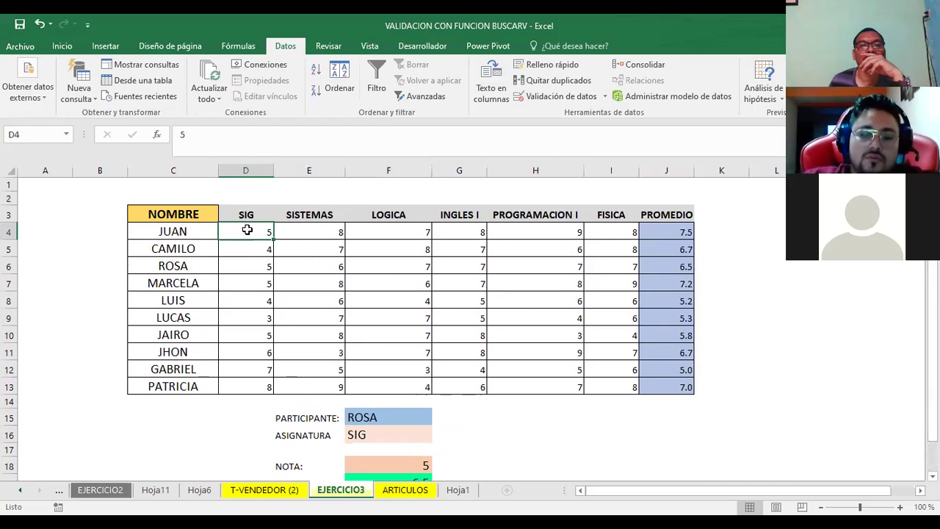
scroll(446, 333, down, 1)
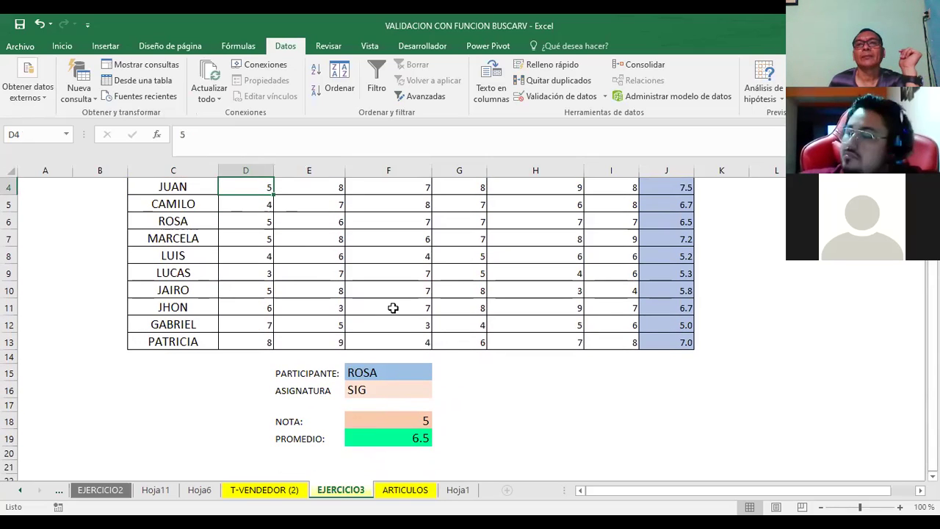
scroll(392, 307, up, 1)
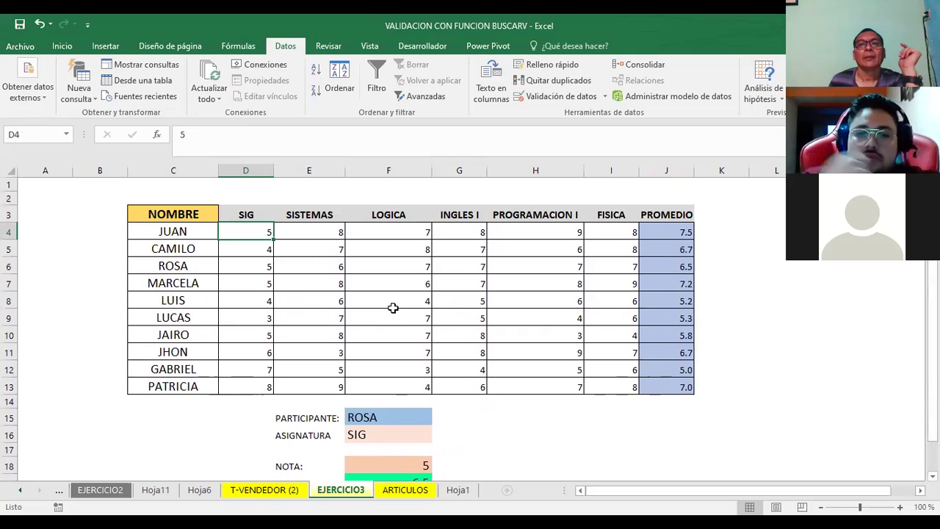
scroll(389, 307, down, 3)
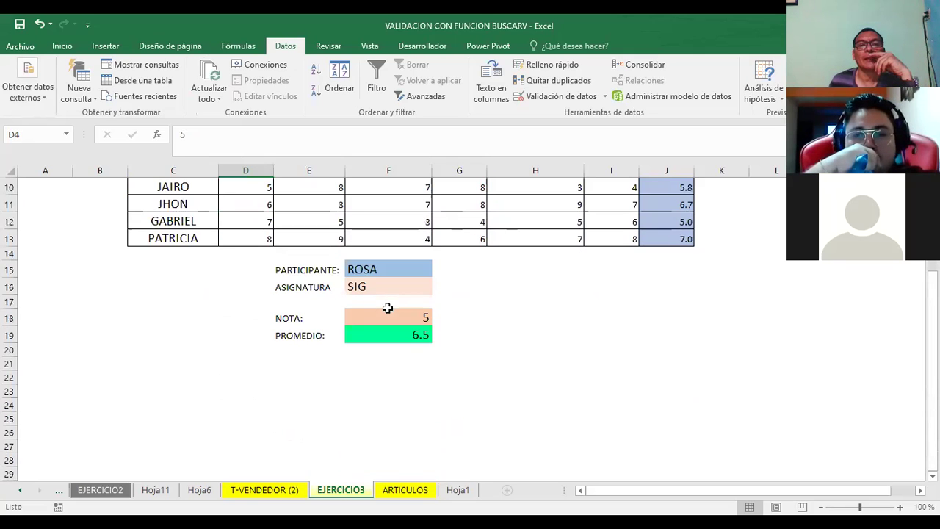
click(382, 336)
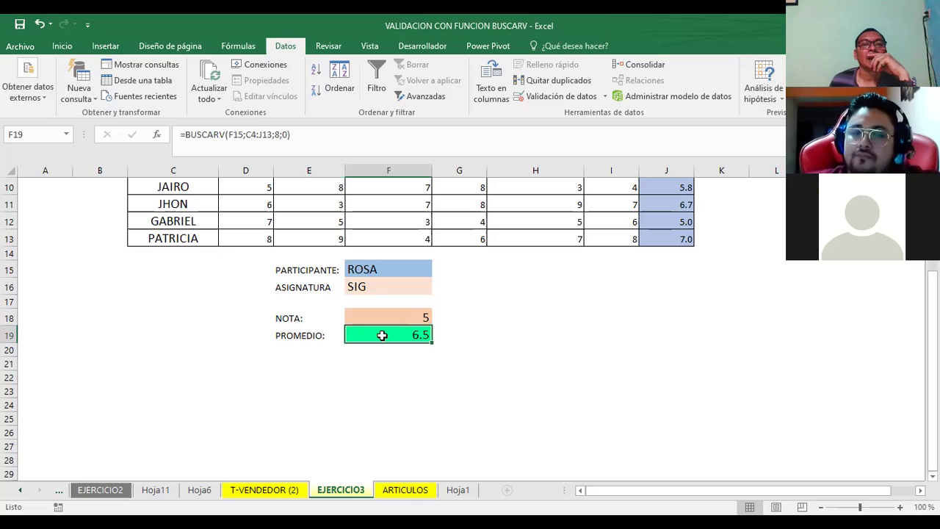
scroll(554, 361, up, 1)
scroll(556, 363, up, 2)
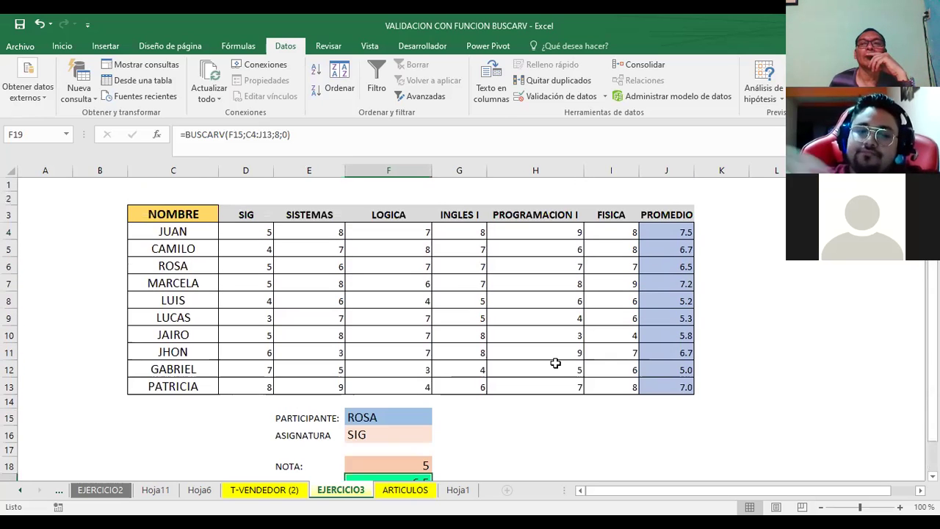
scroll(442, 389, down, 2)
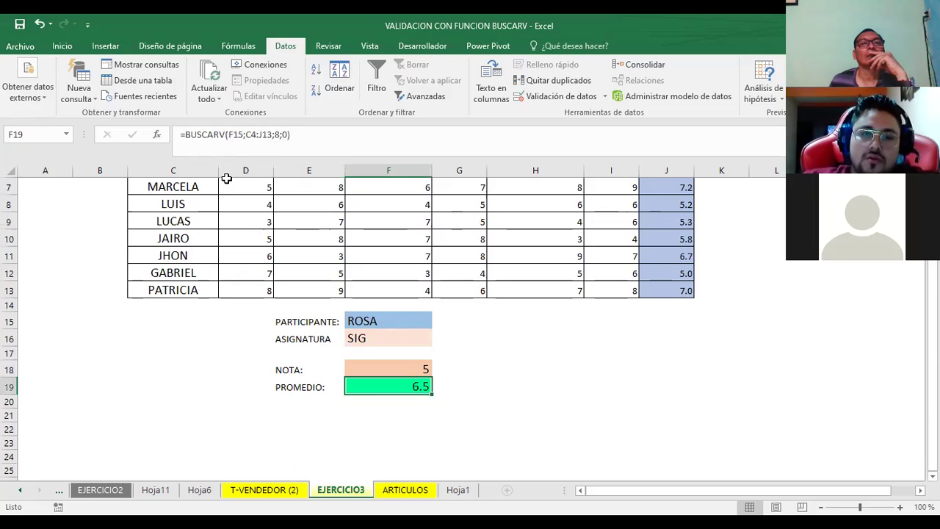
scroll(338, 224, up, 2)
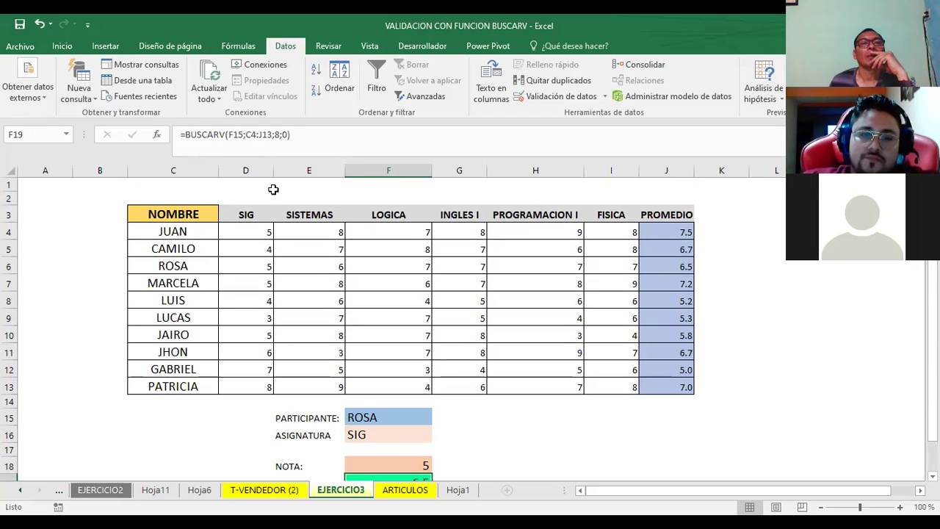
scroll(421, 242, down, 2)
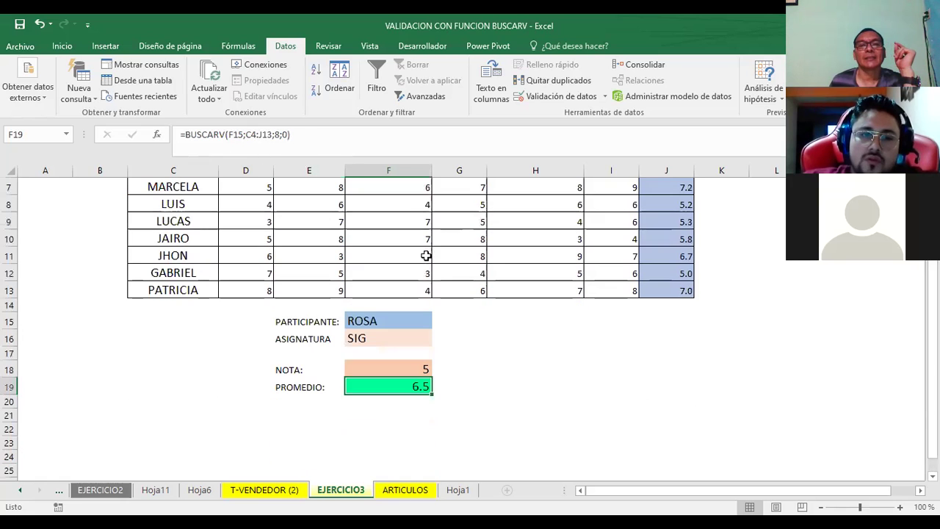
click(560, 362)
click(400, 365)
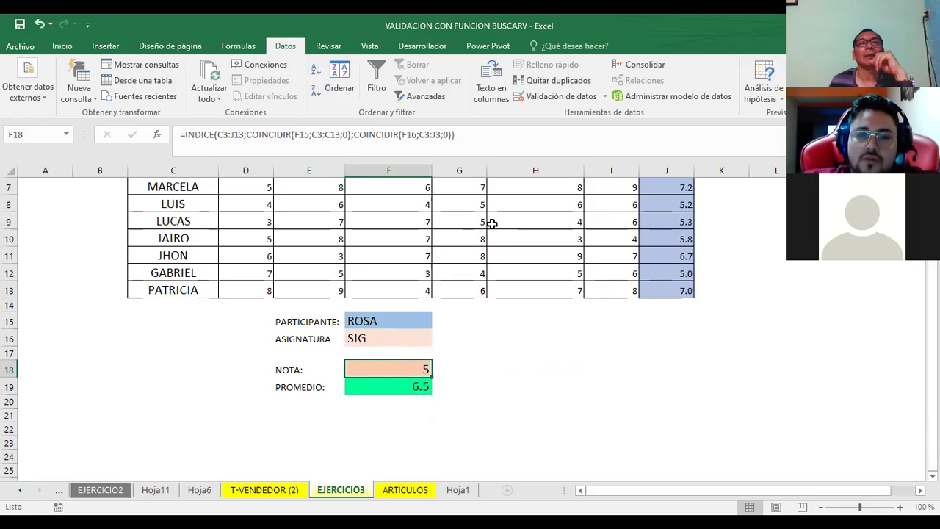
double_click(379, 374)
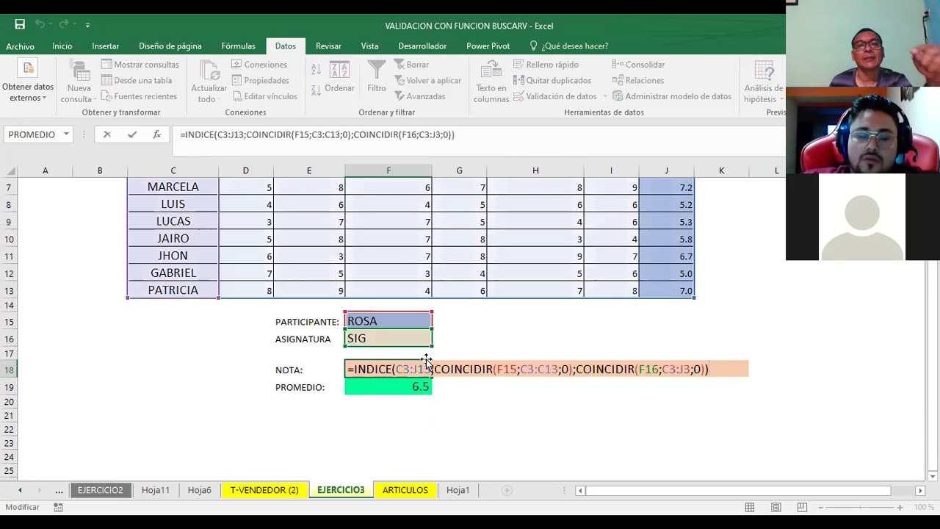
click(403, 371)
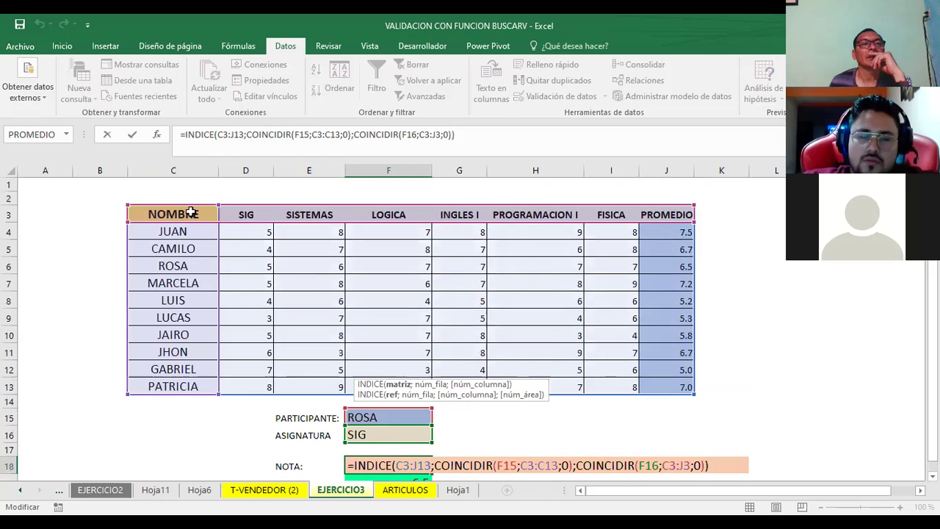
key(Return)
scroll(365, 273, down, 2)
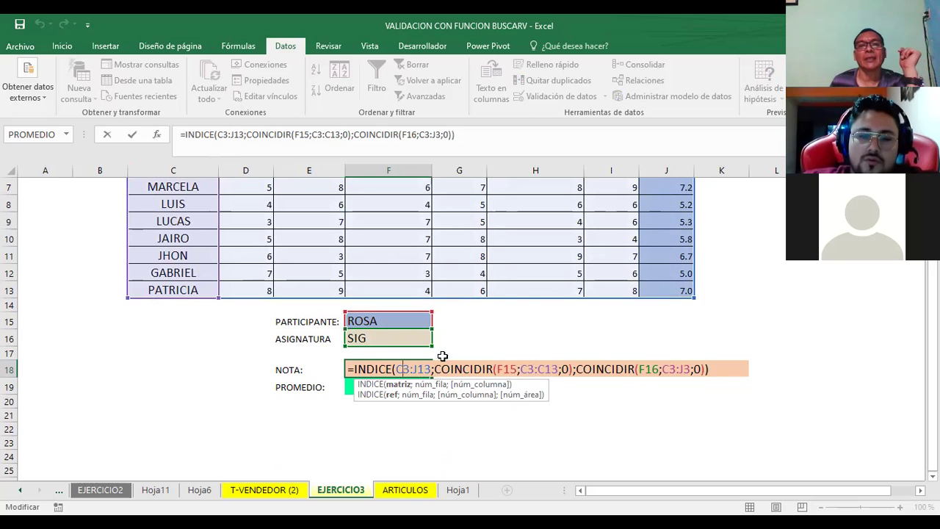
scroll(551, 334, down, 1)
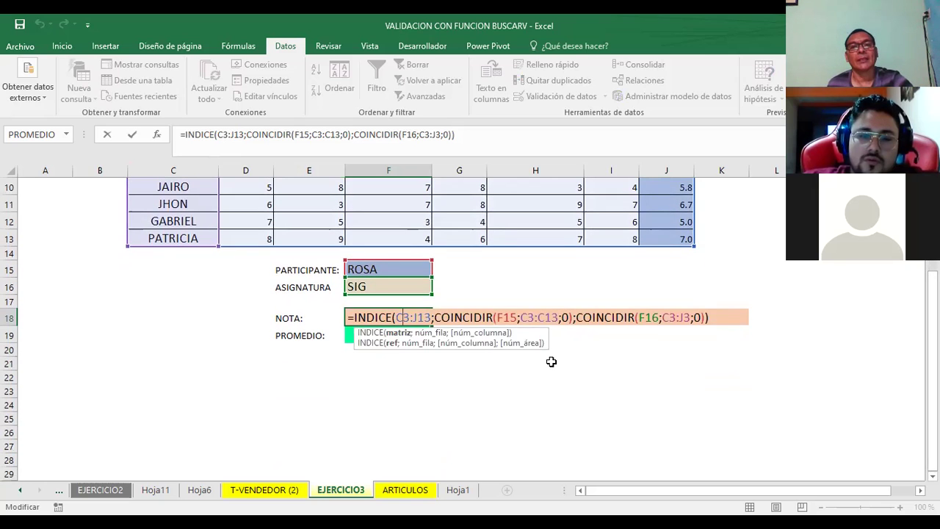
key(Return)
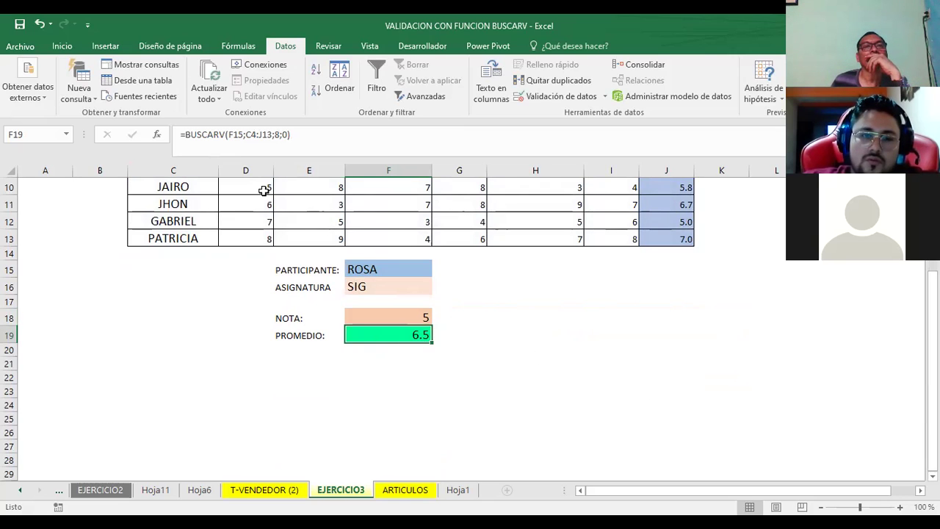
click(241, 138)
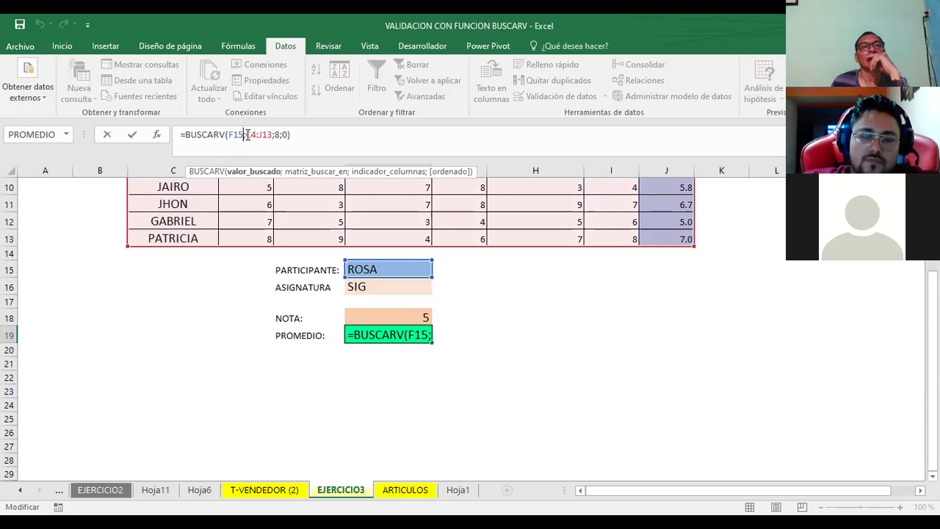
drag(246, 134, 272, 134)
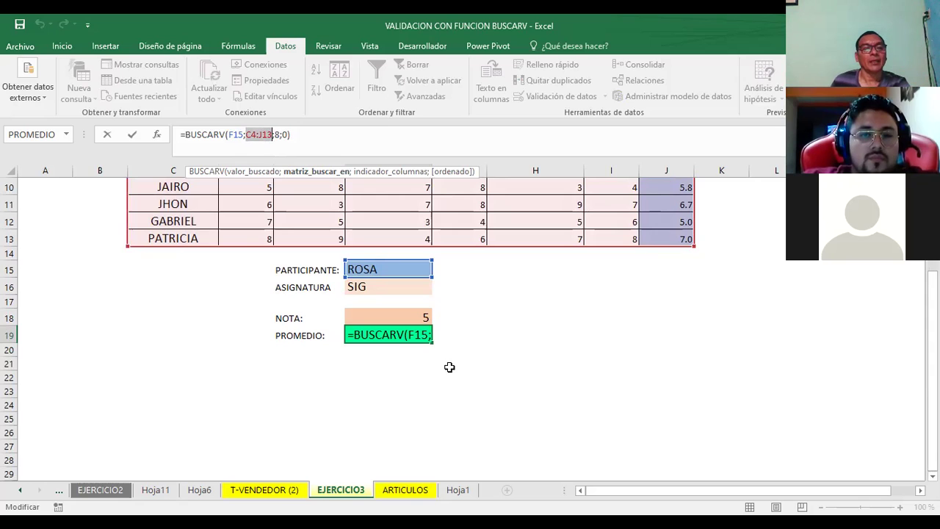
key(Return)
click(561, 348)
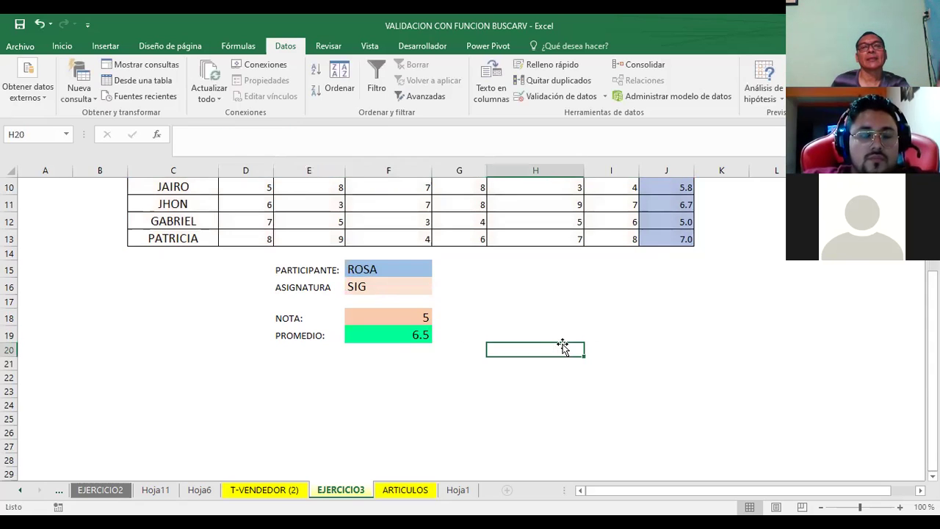
scroll(558, 343, up, 3)
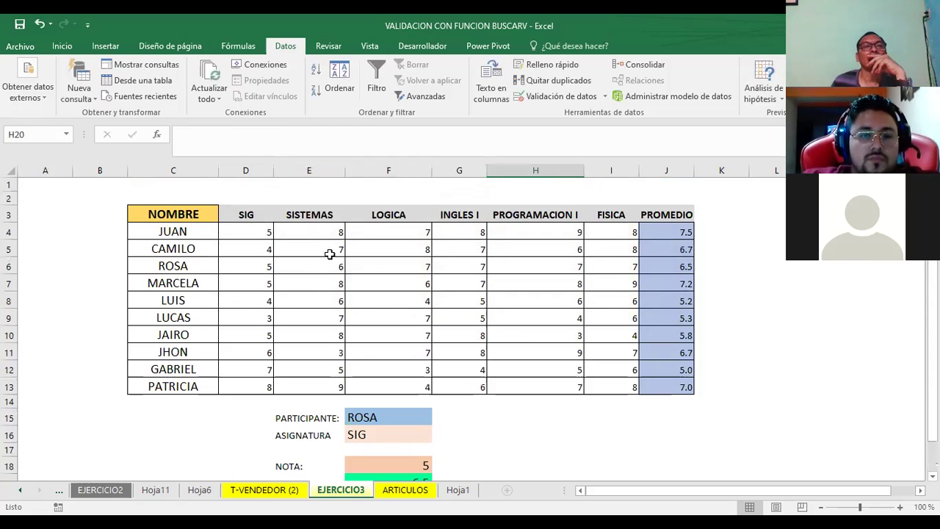
click(163, 228)
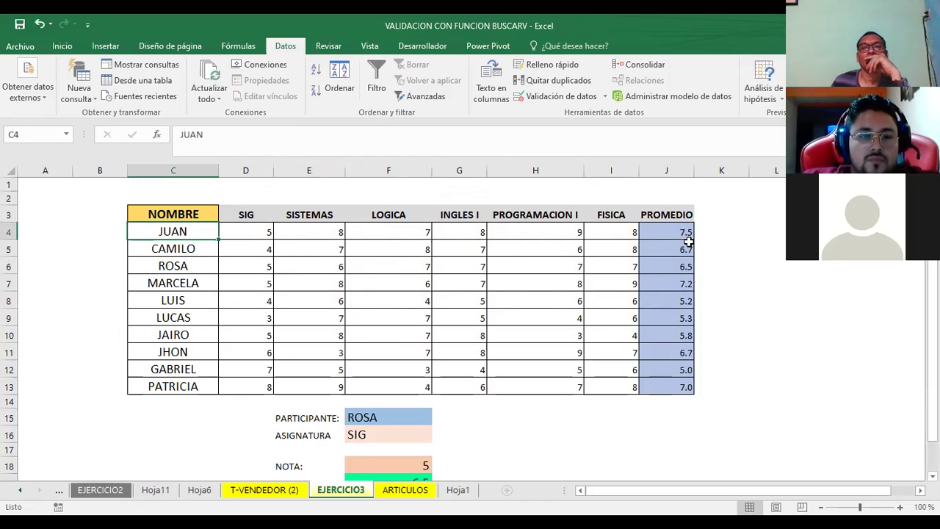
scroll(605, 338, down, 2)
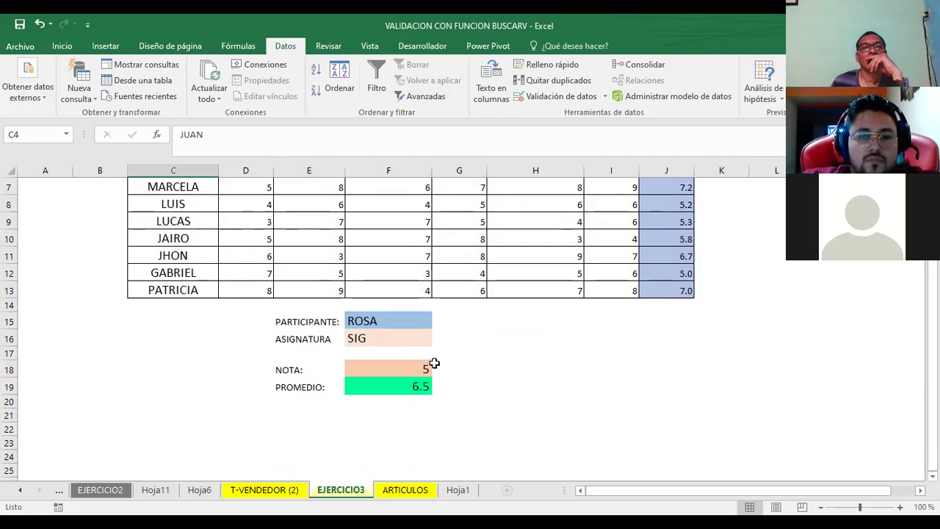
click(362, 322)
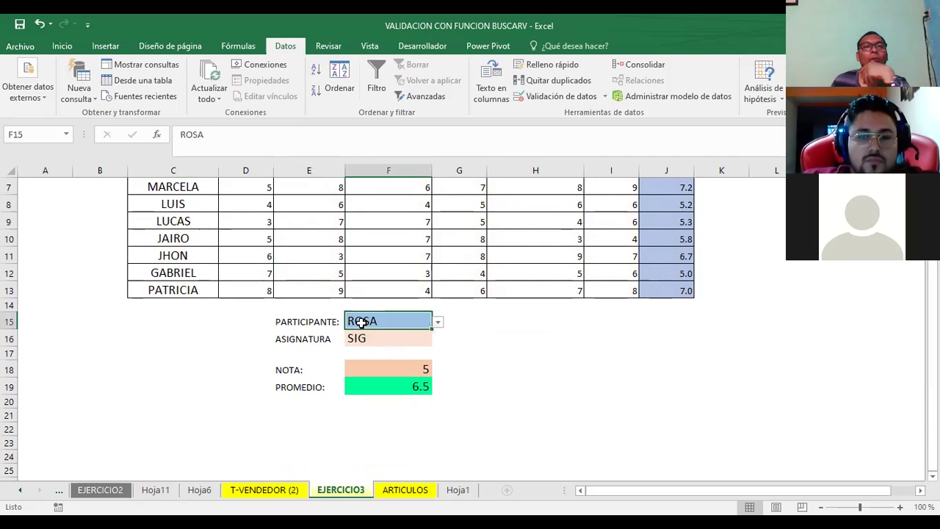
click(405, 338)
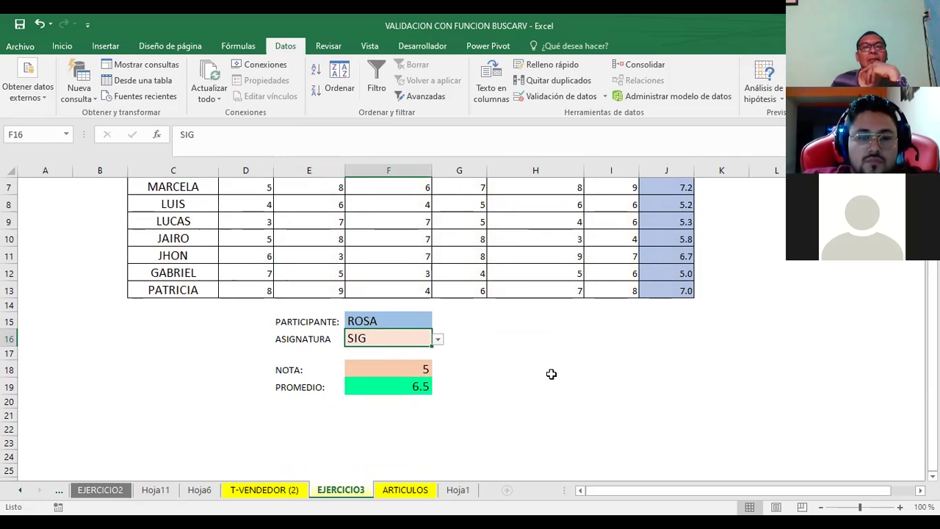
scroll(560, 380, up, 1)
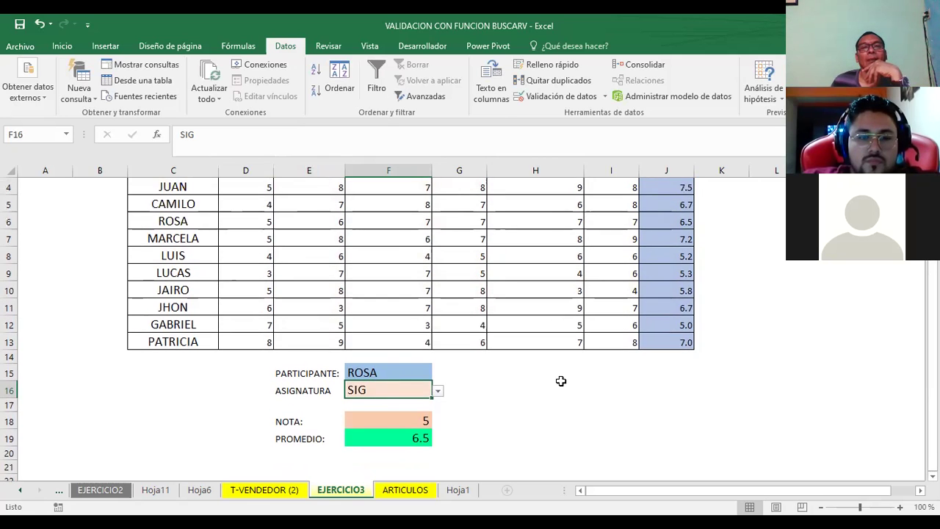
scroll(560, 380, up, 1)
scroll(562, 380, down, 2)
scroll(574, 388, up, 2)
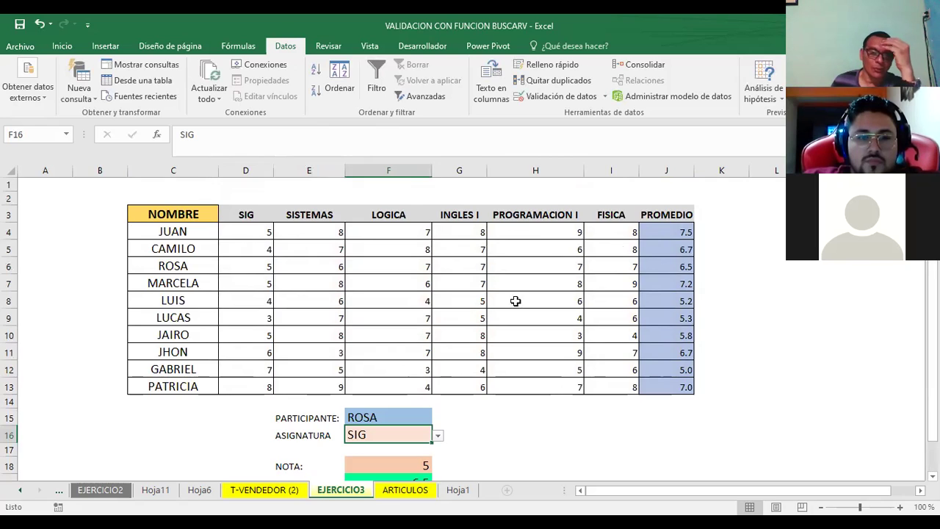
scroll(514, 301, down, 2)
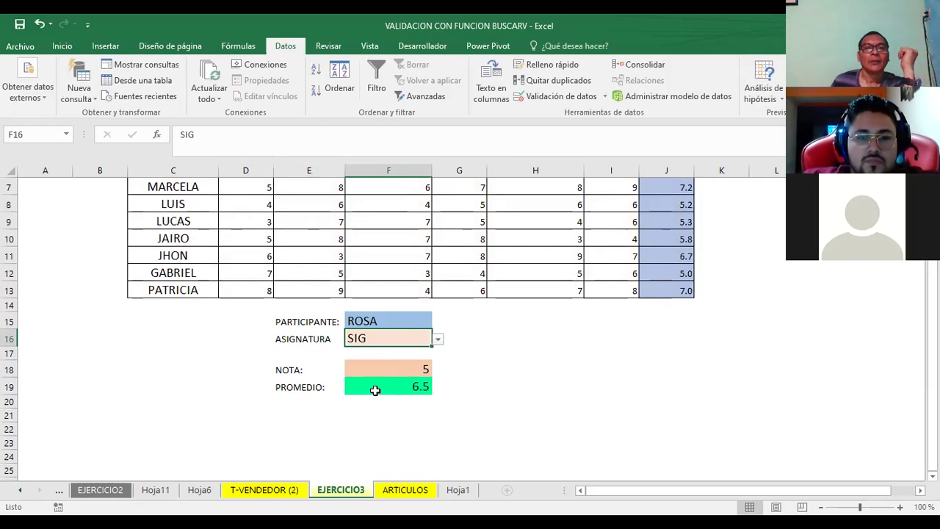
click(377, 385)
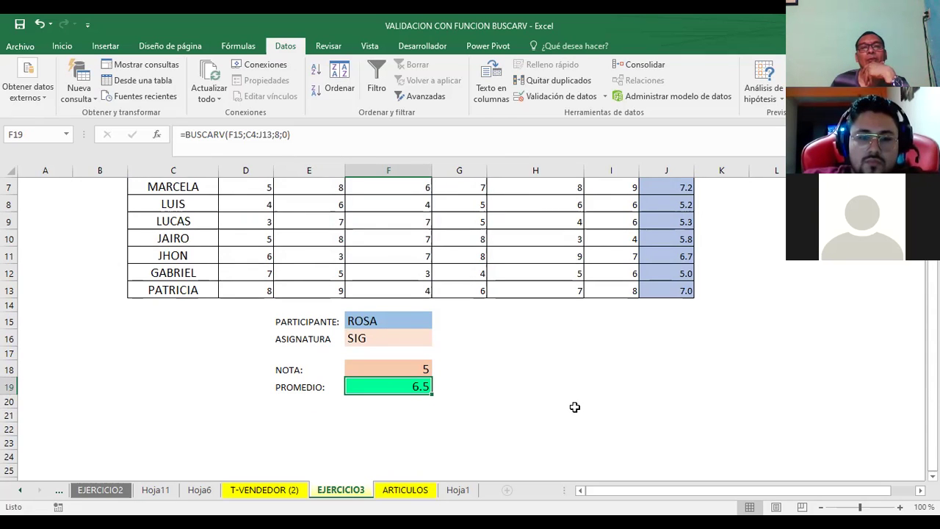
scroll(573, 404, up, 2)
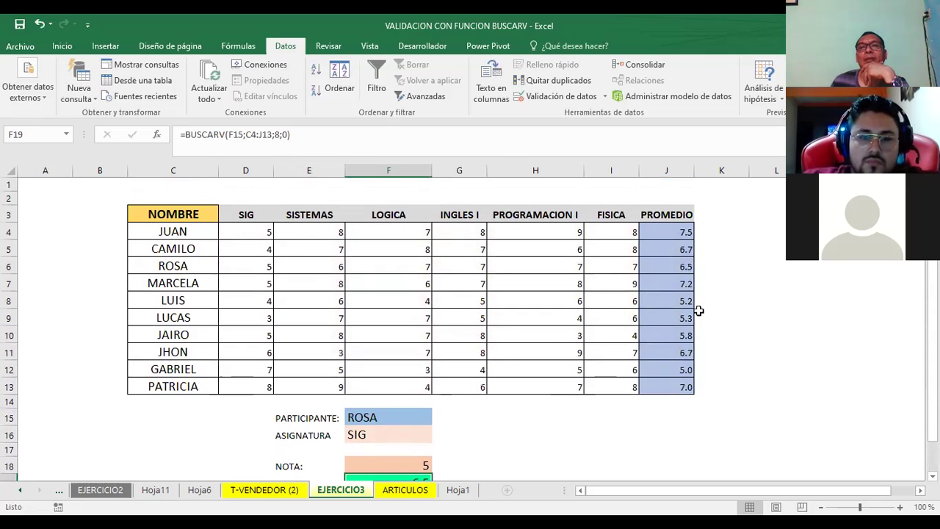
click(666, 267)
drag(177, 266, 657, 262)
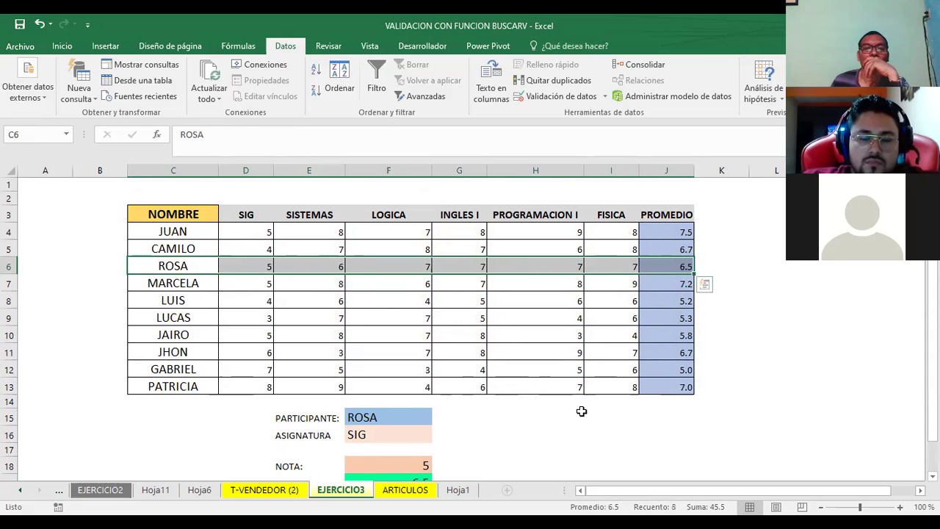
scroll(573, 413, down, 1)
scroll(546, 415, down, 1)
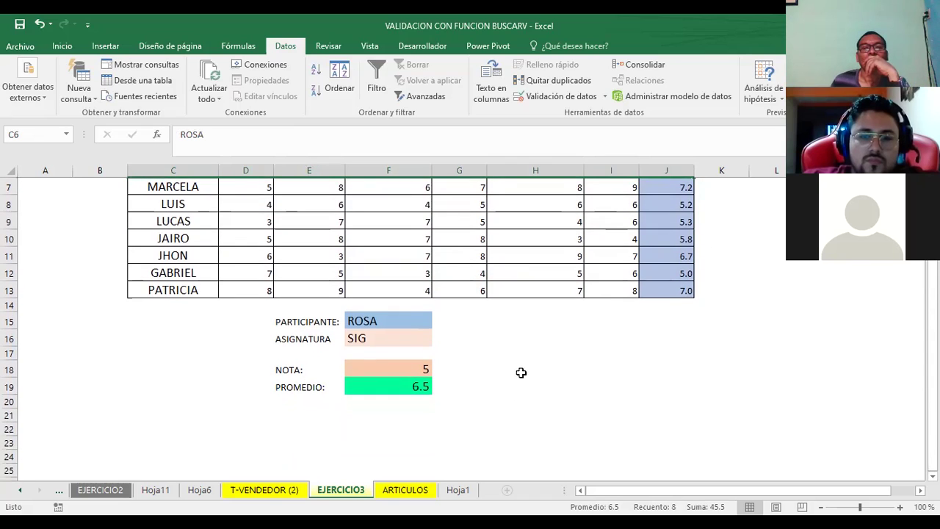
Choose PATRICIA as the participant in F15's drop-down list.
click(561, 368)
click(400, 321)
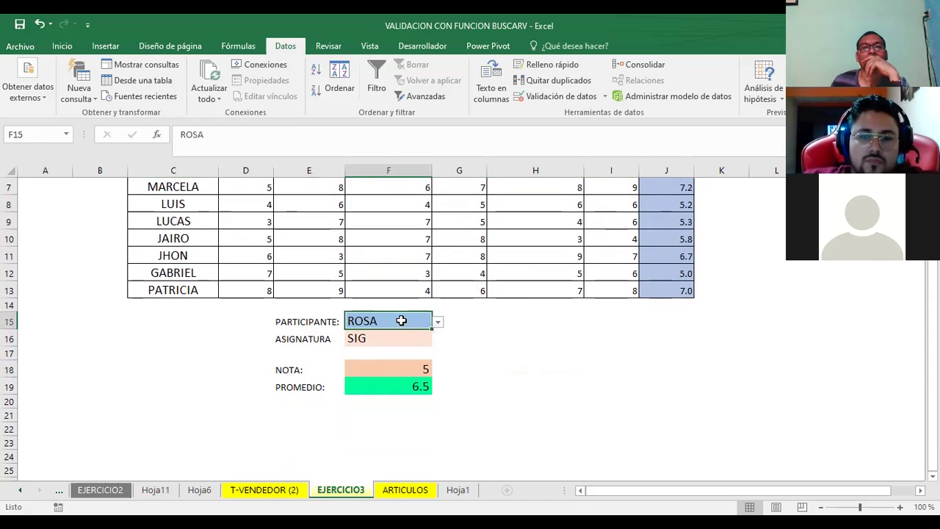
click(437, 325)
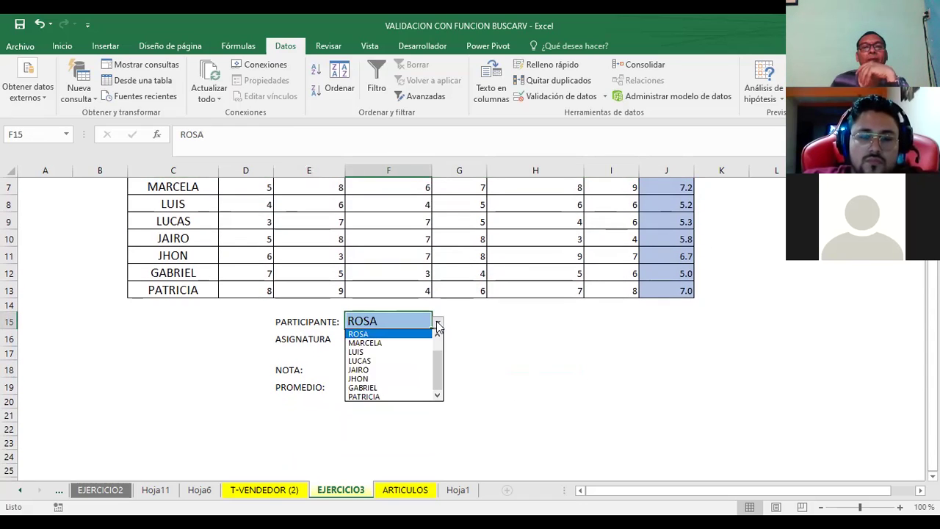
click(397, 397)
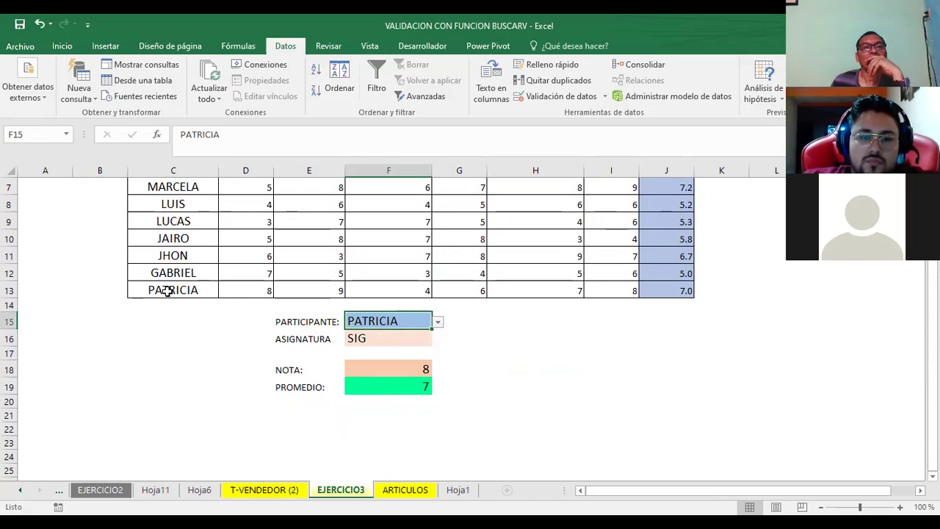
Check PATRICIA's SIG grade 8 and average 7 against the NOTA and PROMEDIO formulas.
click(237, 289)
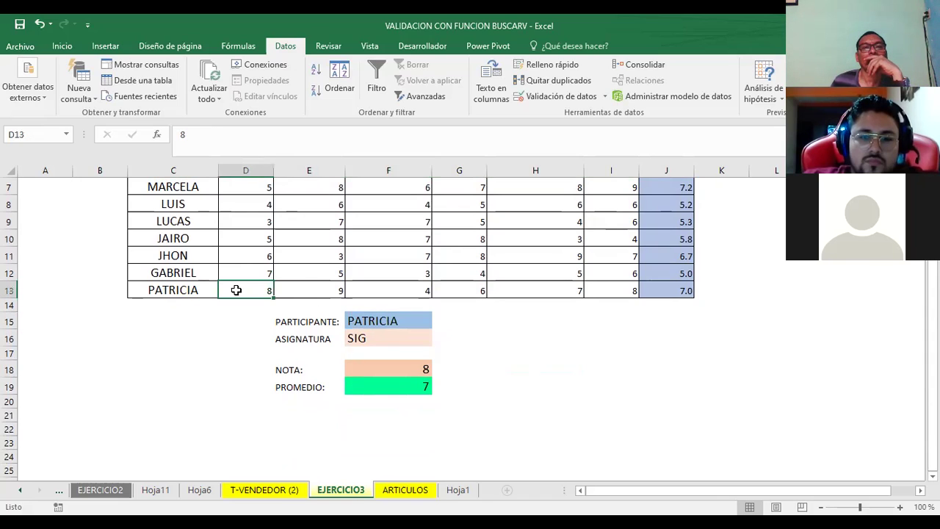
click(680, 284)
click(580, 380)
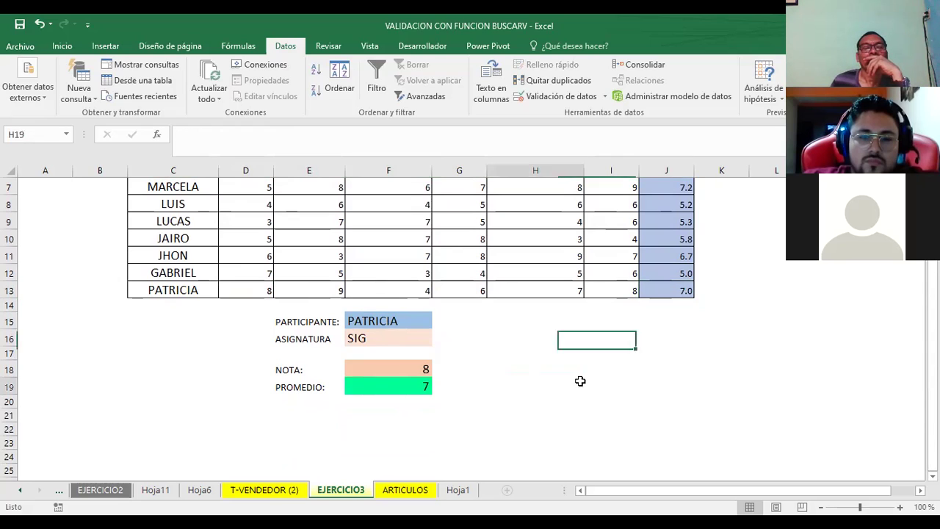
click(358, 337)
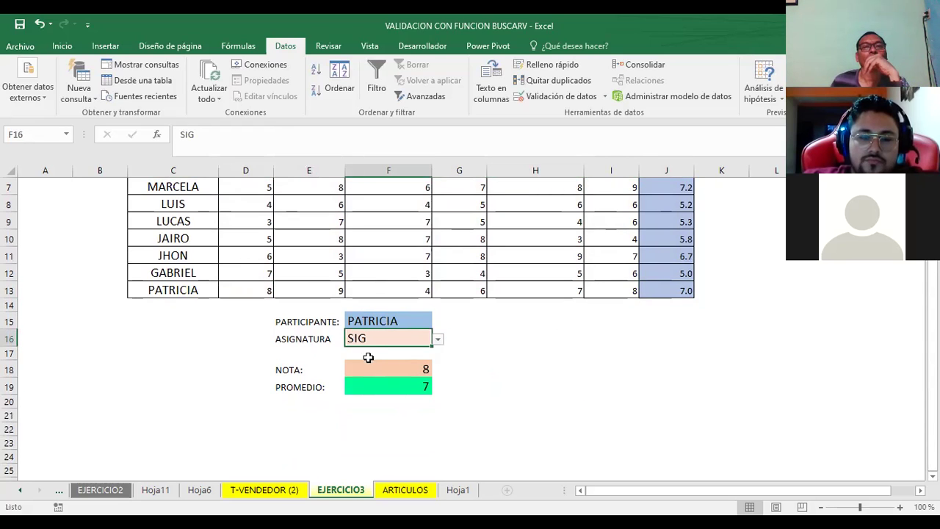
click(368, 371)
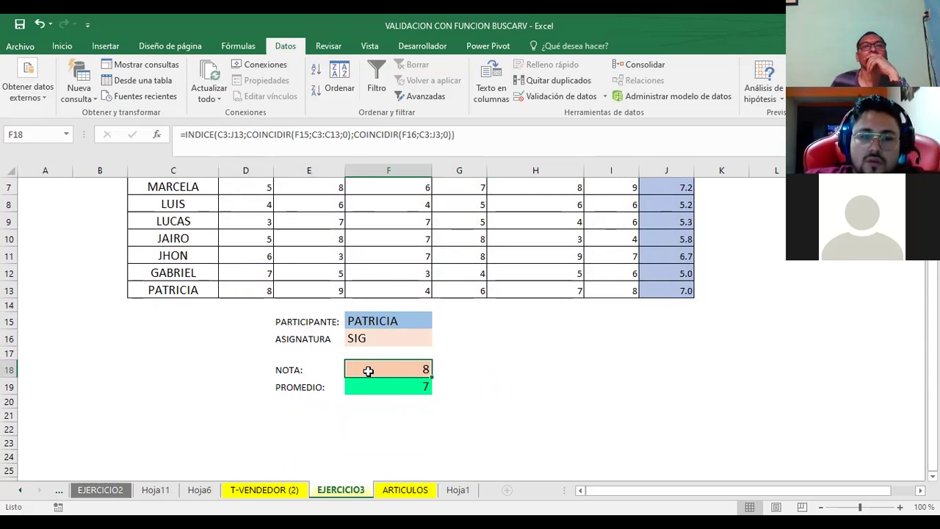
click(386, 381)
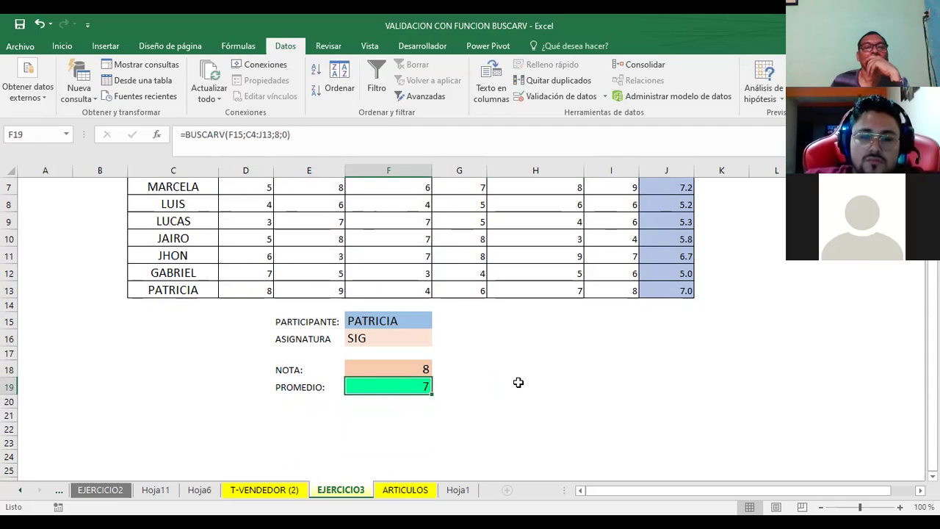
scroll(558, 379, down, 1)
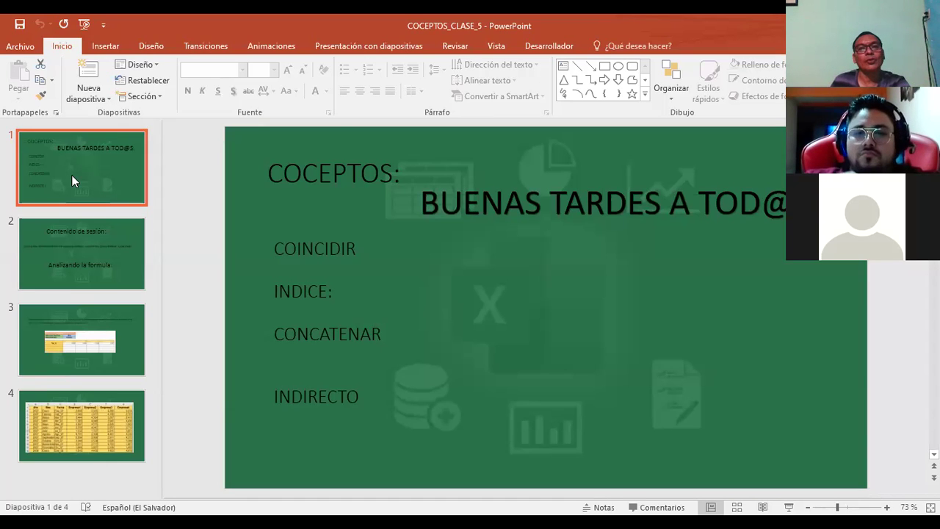
Change the slide 1 greeting from TARDES to NOCHES and start the slide show.
click(544, 202)
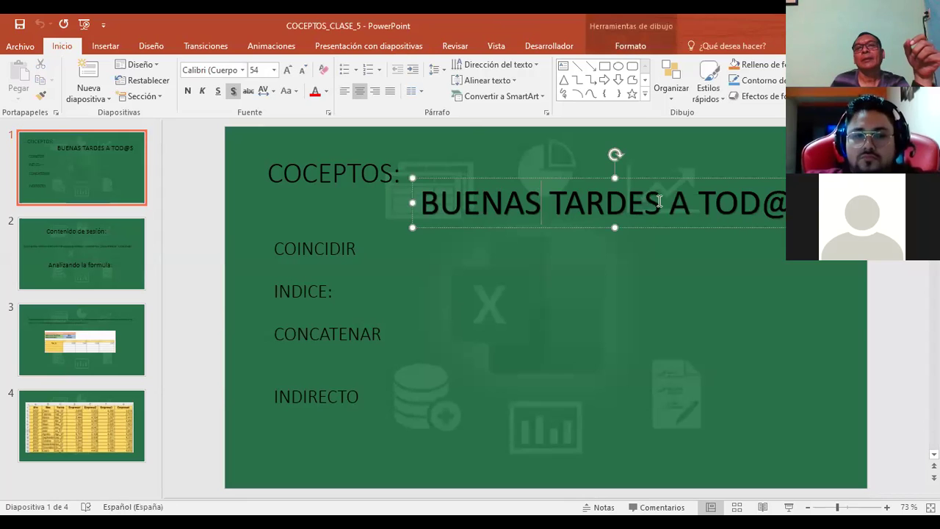
drag(660, 202, 550, 211)
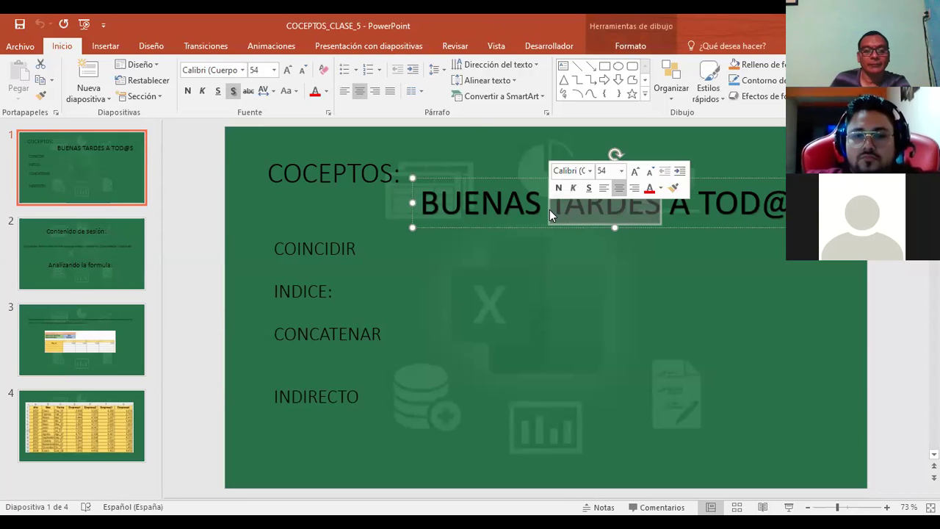
text(NO)
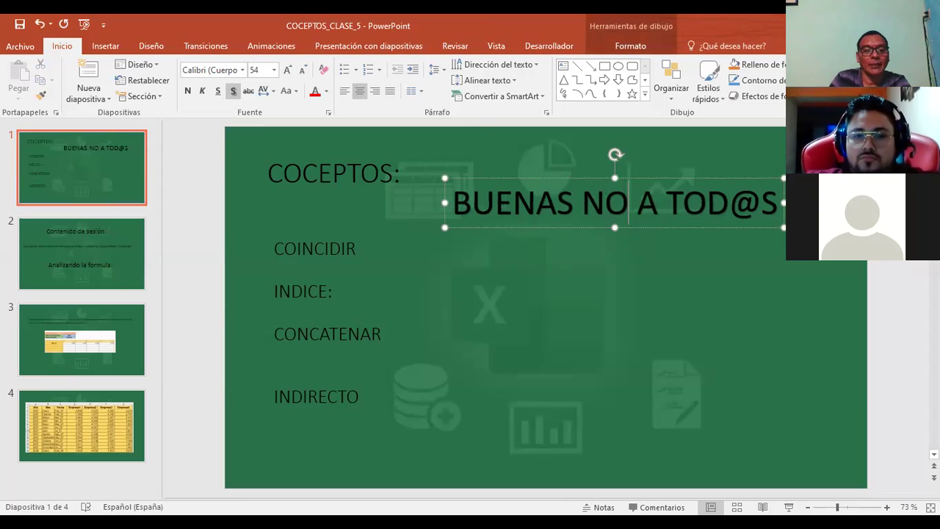
text(CHES)
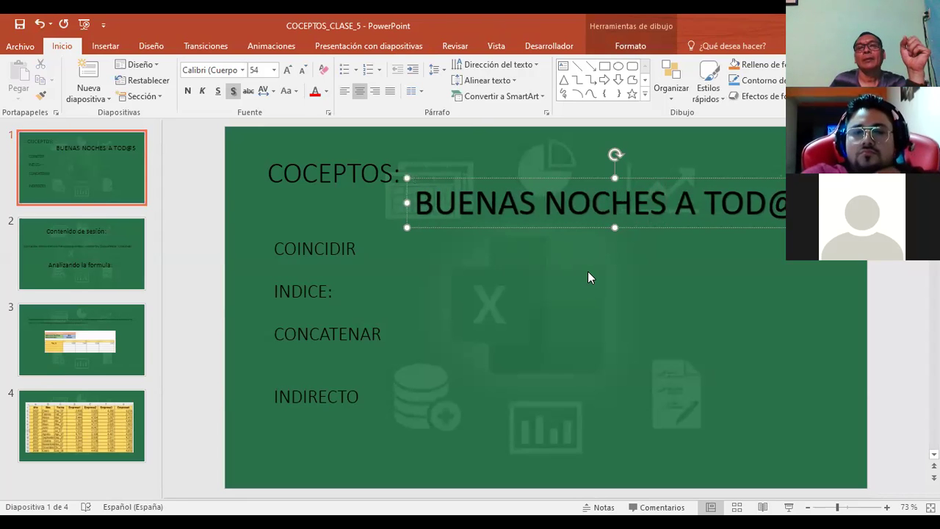
click(587, 272)
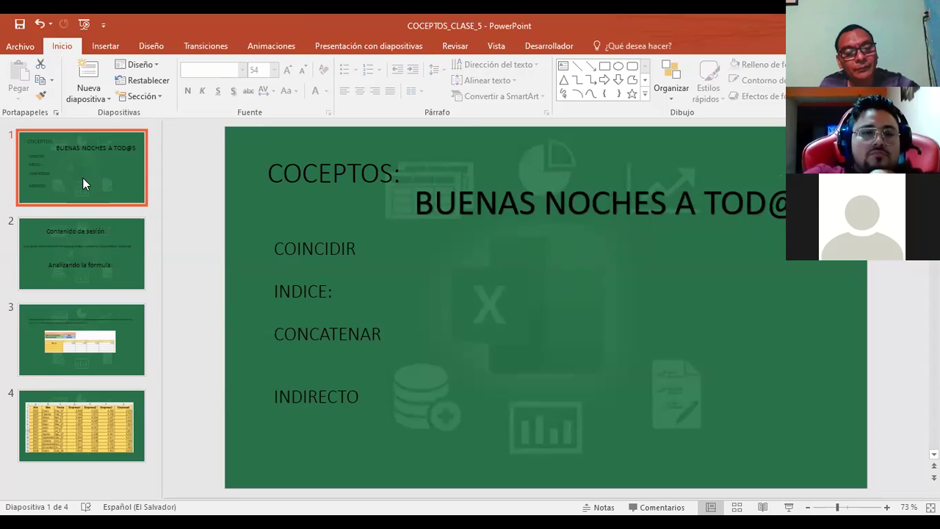
key(F5)
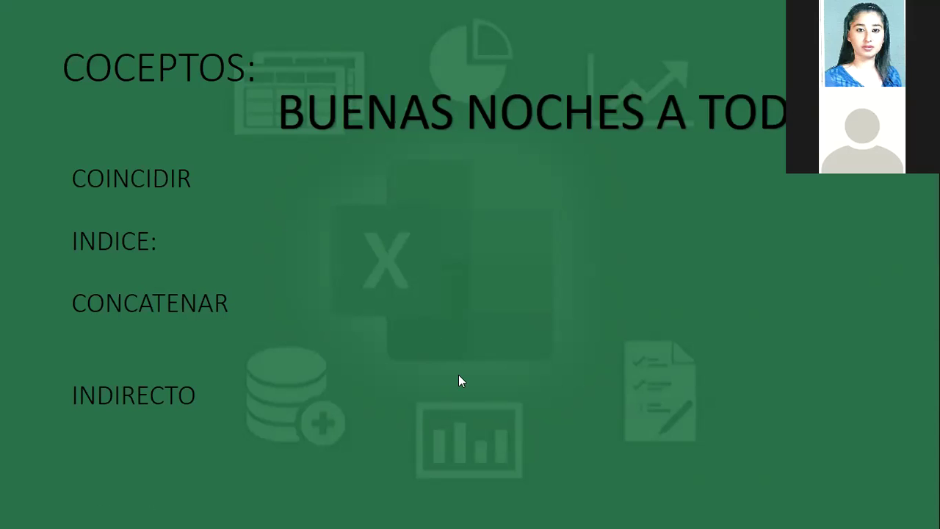
Return to Excel and review the PRECIO lookup for product MEMORIAS in category A.
key(alt+Tab)
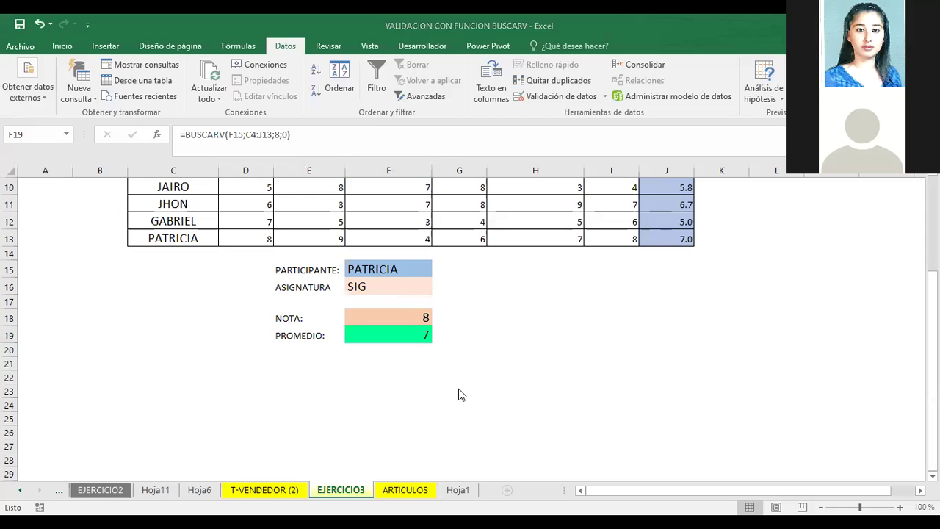
scroll(613, 296, up, 1)
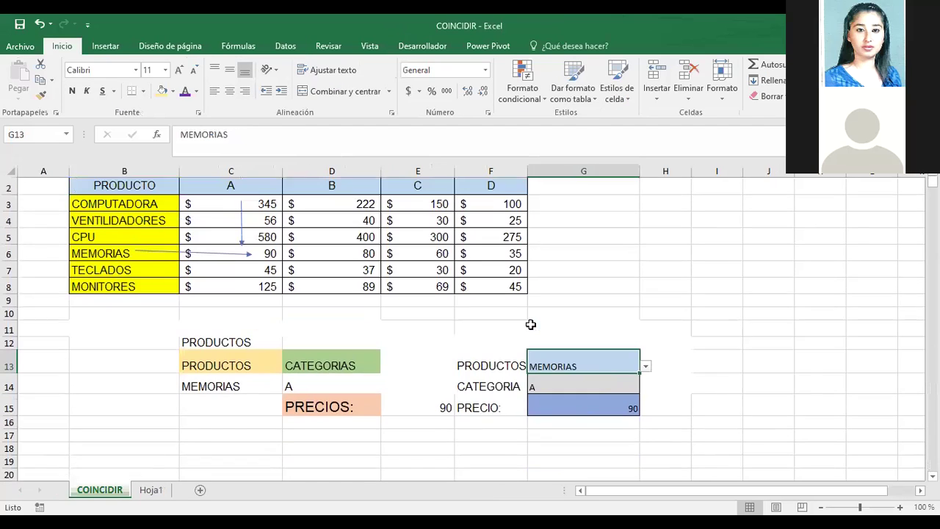
scroll(611, 213, down, 1)
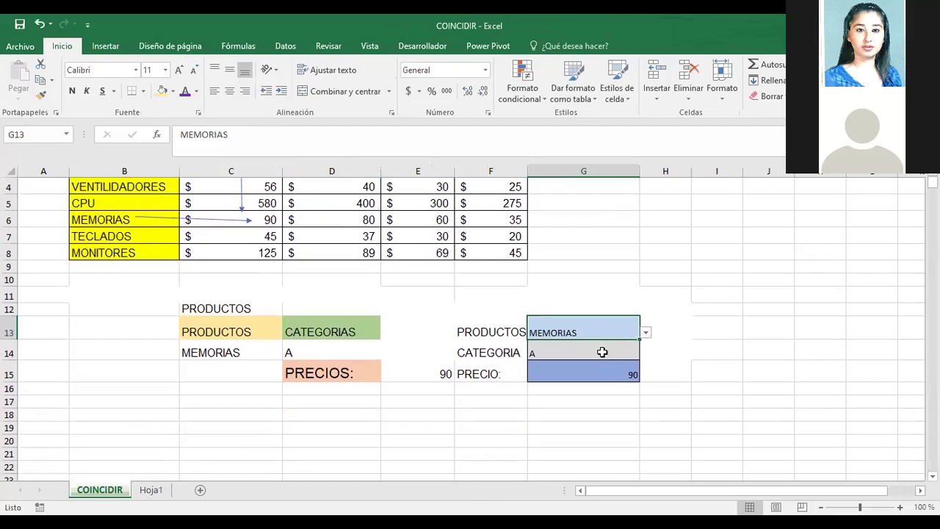
click(563, 371)
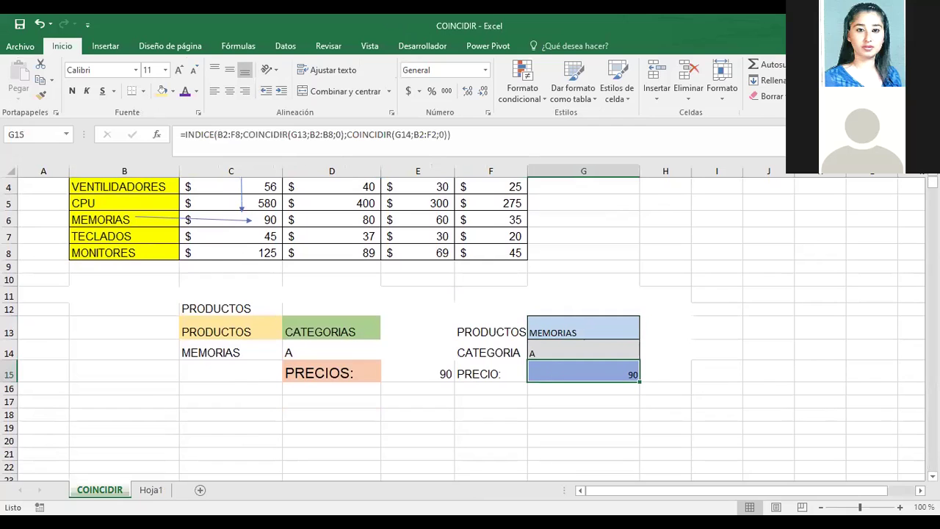
click(558, 334)
scroll(667, 256, up, 1)
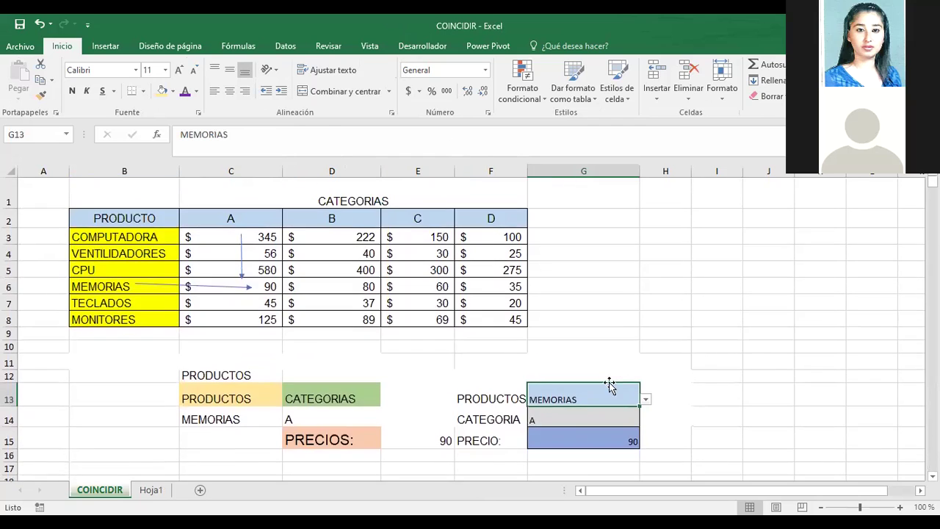
click(550, 418)
scroll(581, 327, down, 2)
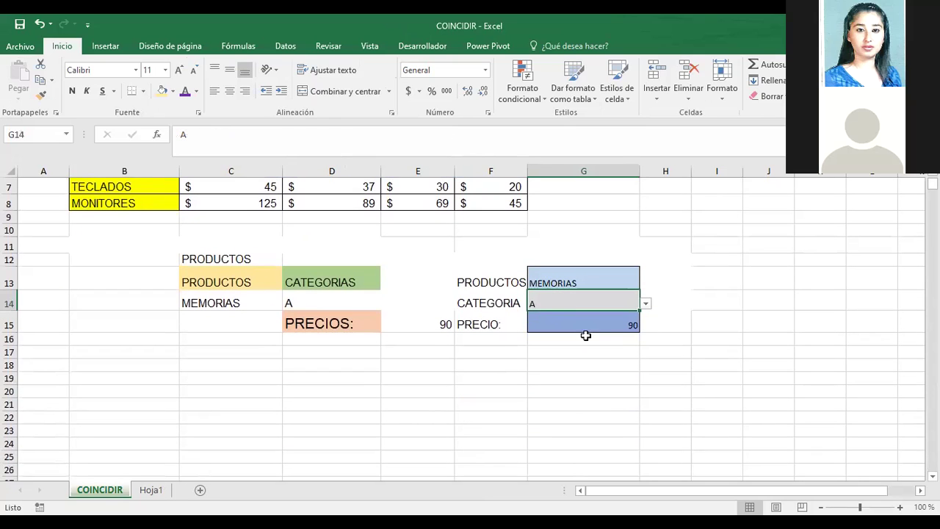
scroll(536, 400, up, 1)
scroll(533, 396, up, 1)
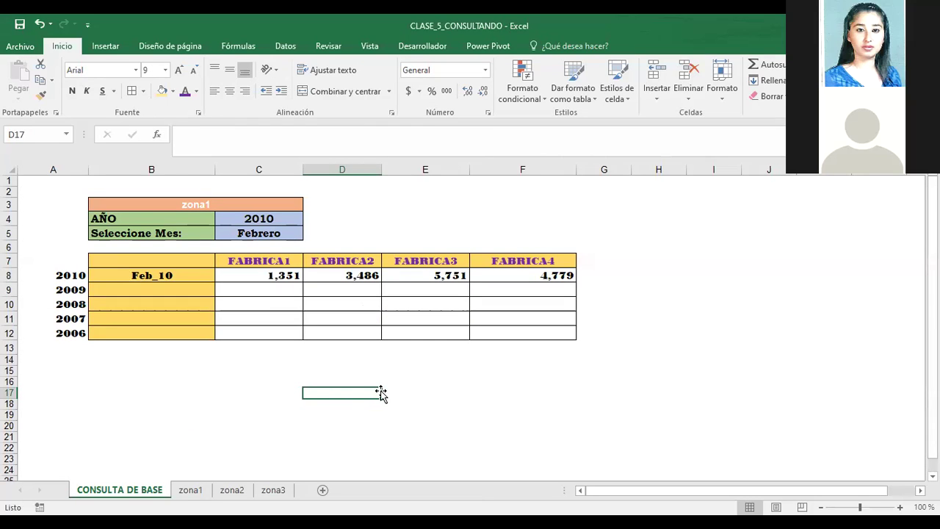
Inspect B8's CONCATENAR formula that builds the Feb_10 key from month and year.
click(144, 416)
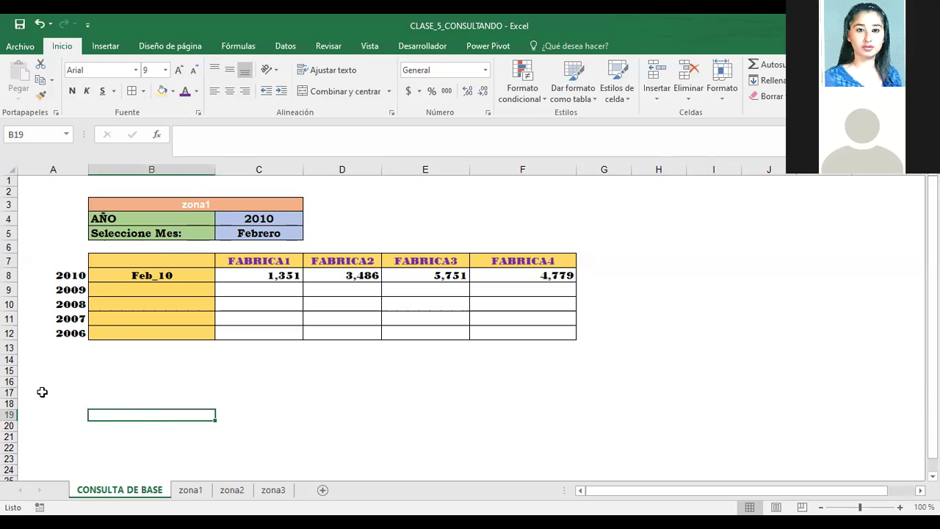
click(126, 275)
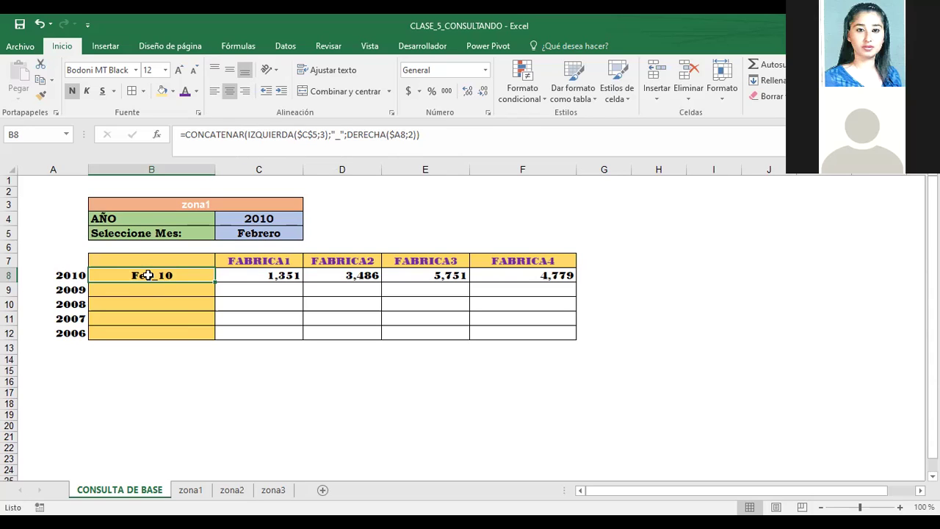
double_click(148, 275)
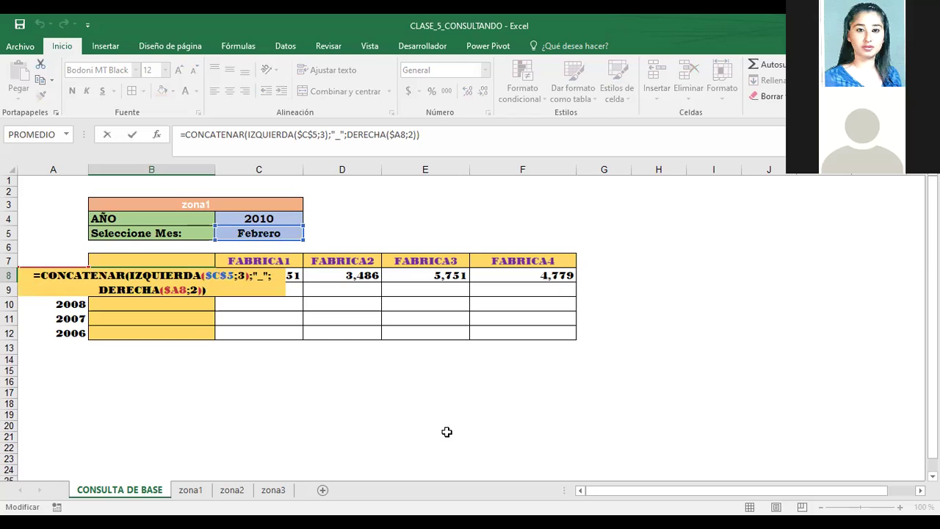
key(ctrl+Return)
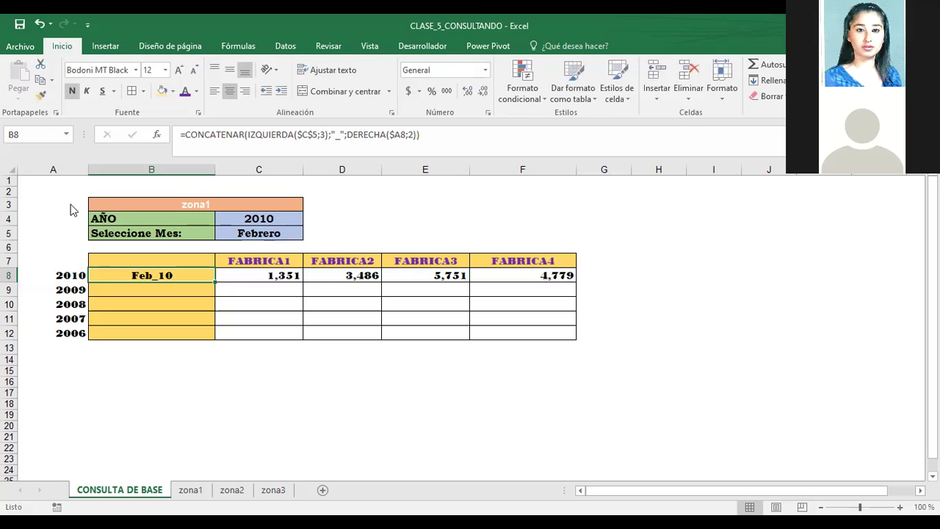
On the zona3 sheet, widen columns D and E so FABRICA1 and FABRICA2 fit.
click(193, 493)
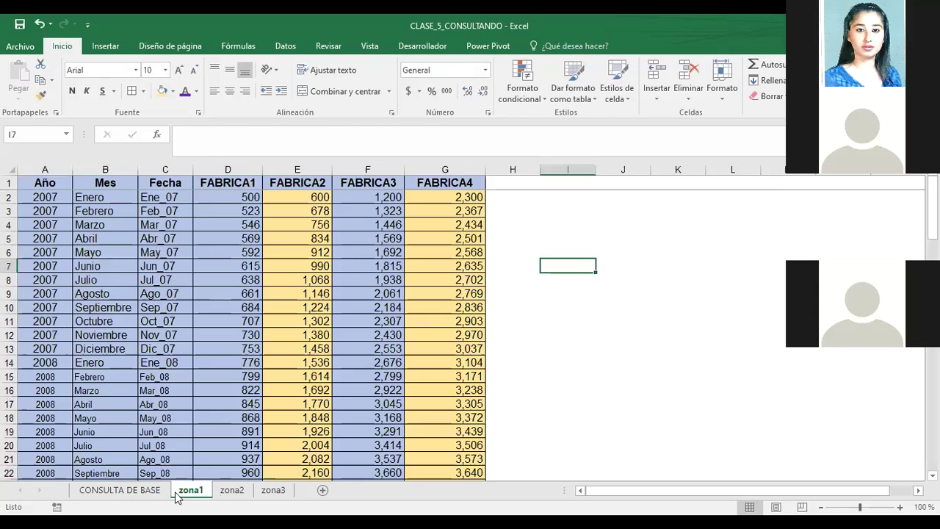
click(232, 490)
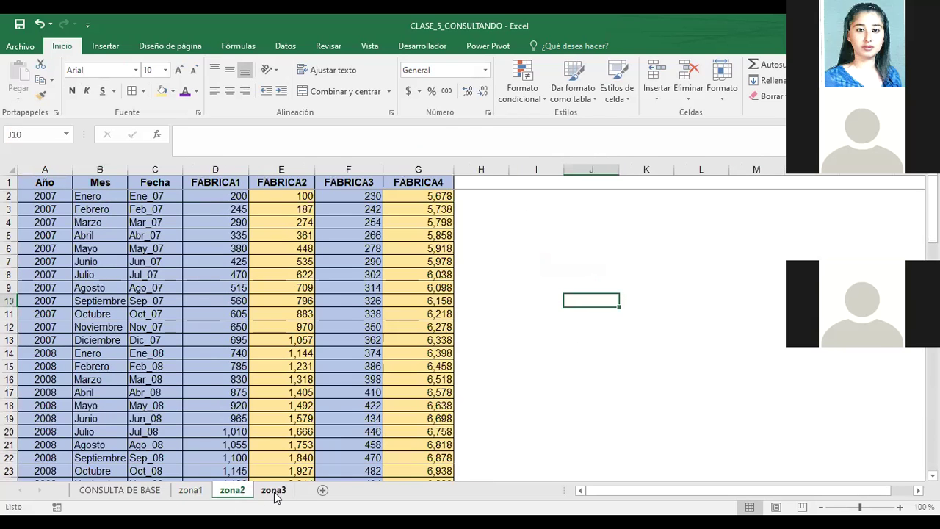
click(274, 491)
click(541, 377)
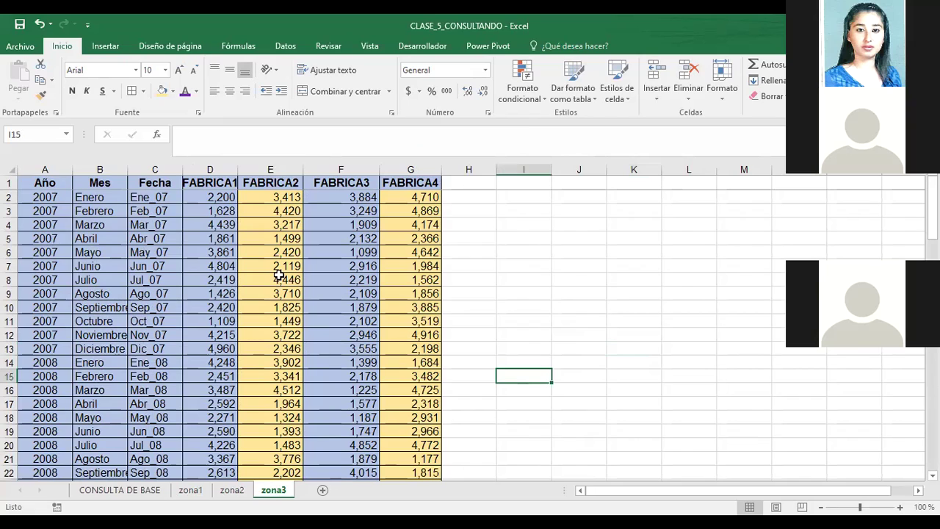
drag(236, 173, 251, 173)
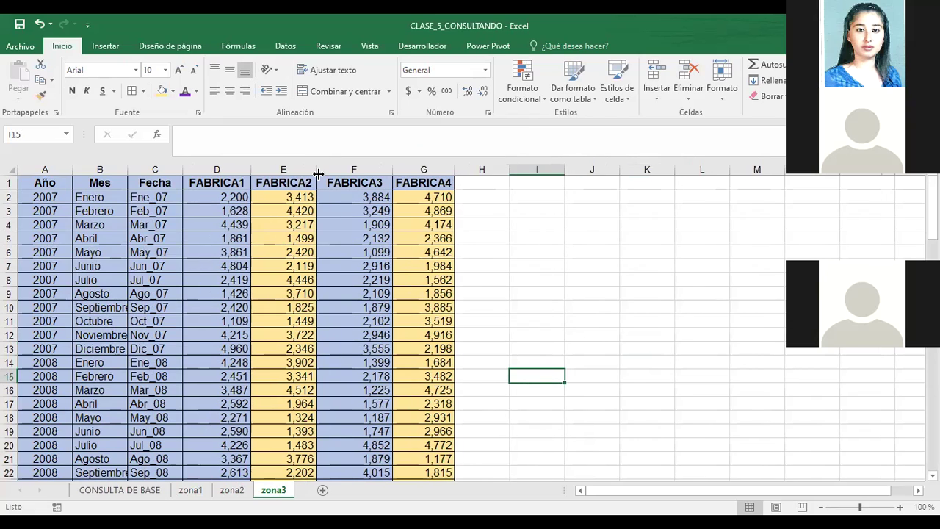
drag(317, 174, 336, 174)
click(595, 234)
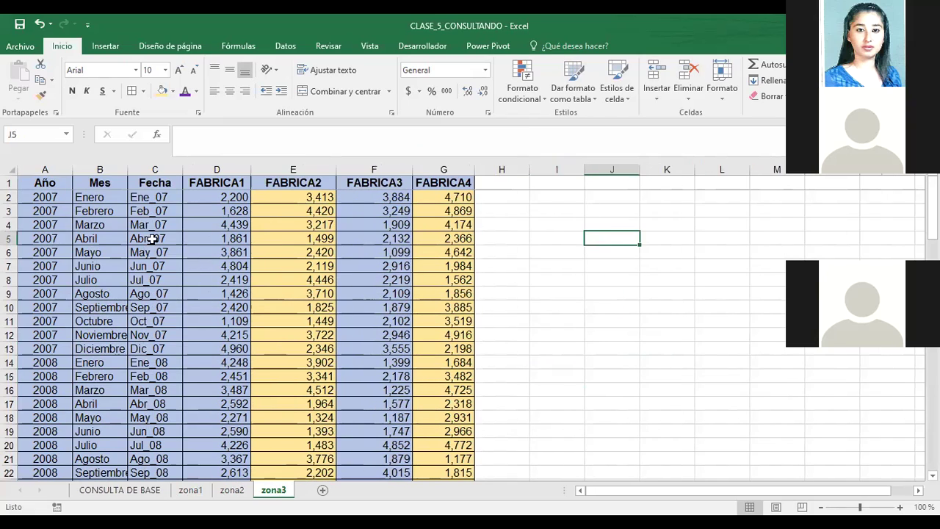
Check 2007, Enero and the Ene_07 key formula in A2–C2, then go to zona1.
click(41, 197)
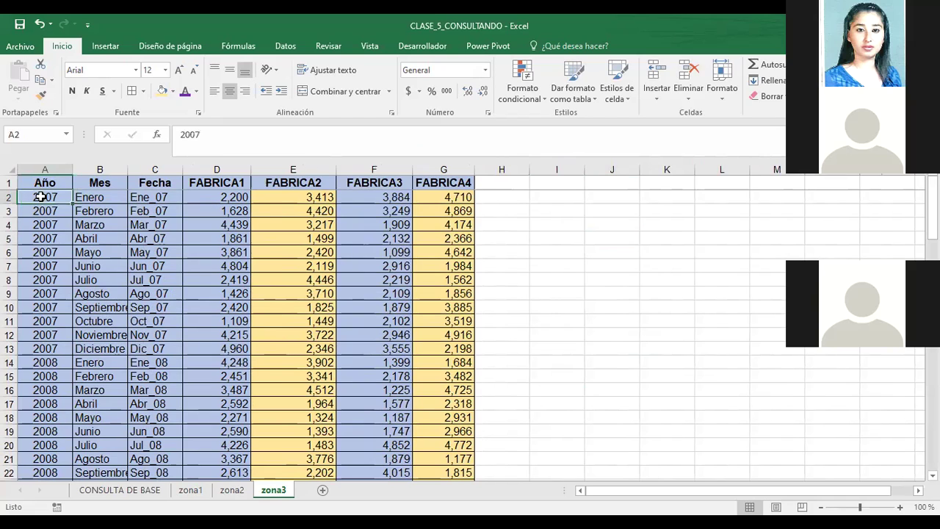
click(98, 197)
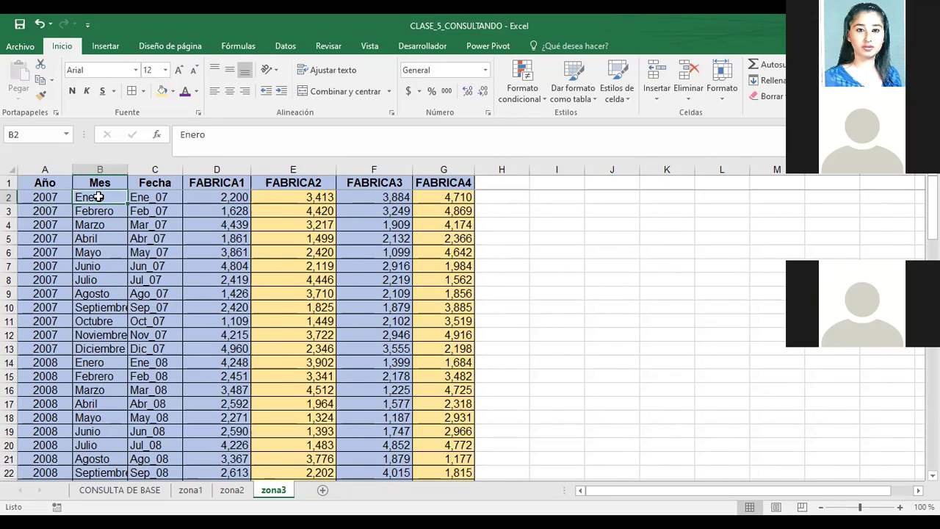
click(151, 196)
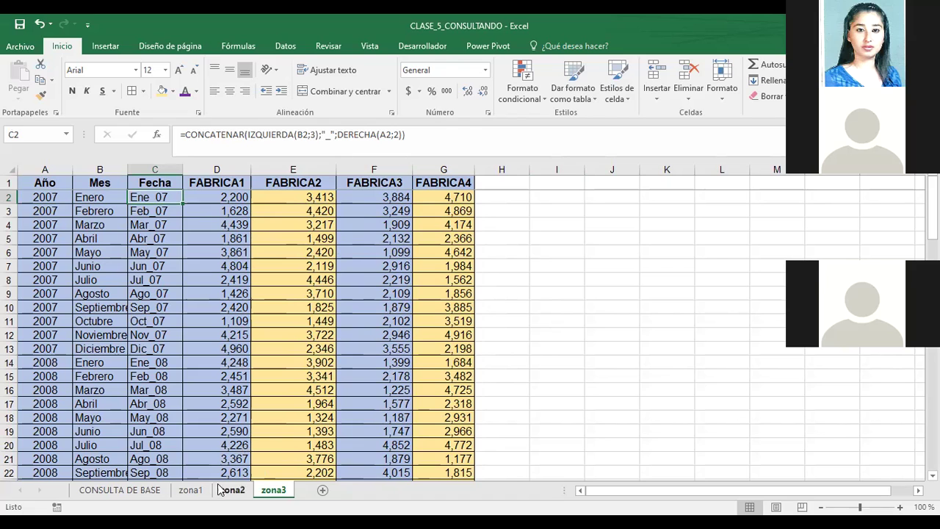
click(188, 489)
click(230, 490)
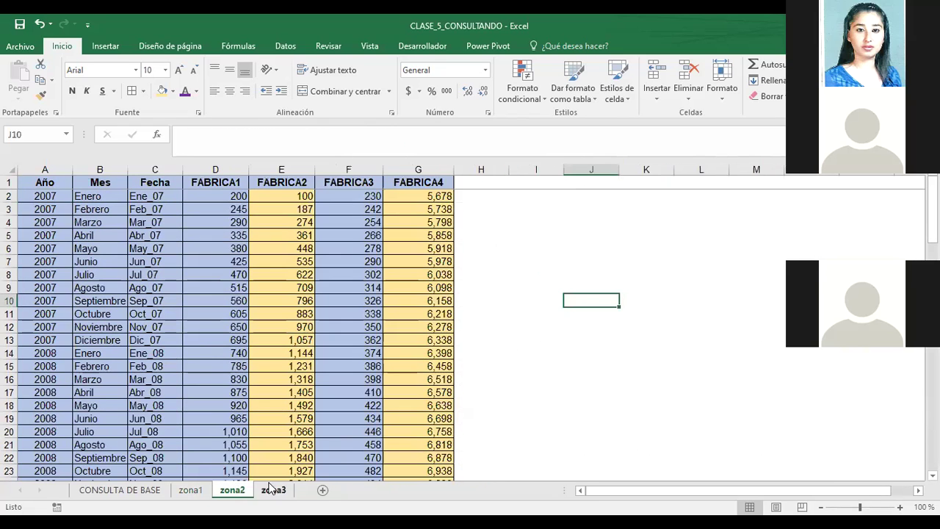
click(272, 490)
click(192, 492)
click(242, 493)
click(272, 494)
click(191, 491)
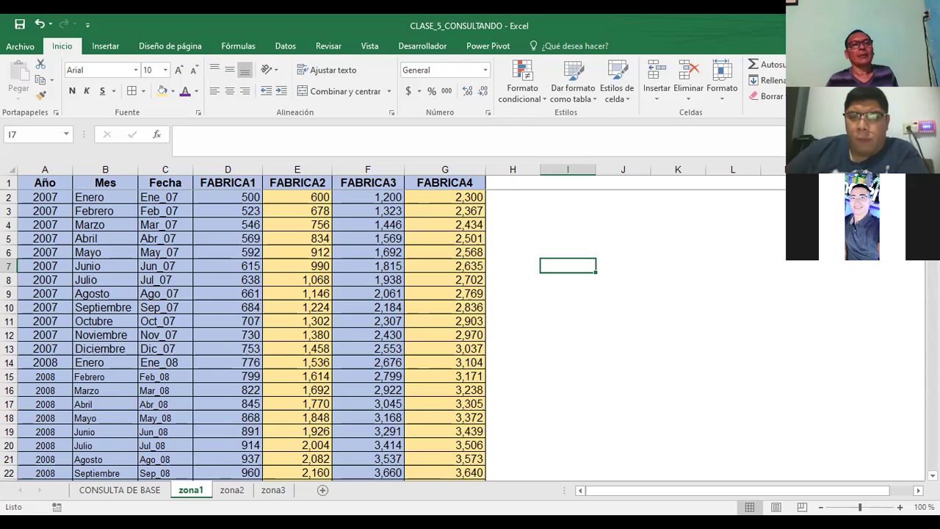
Flip through the zona sheets, then return to CONSULTA DE BASE and select year cell C4.
click(230, 490)
click(273, 490)
click(230, 491)
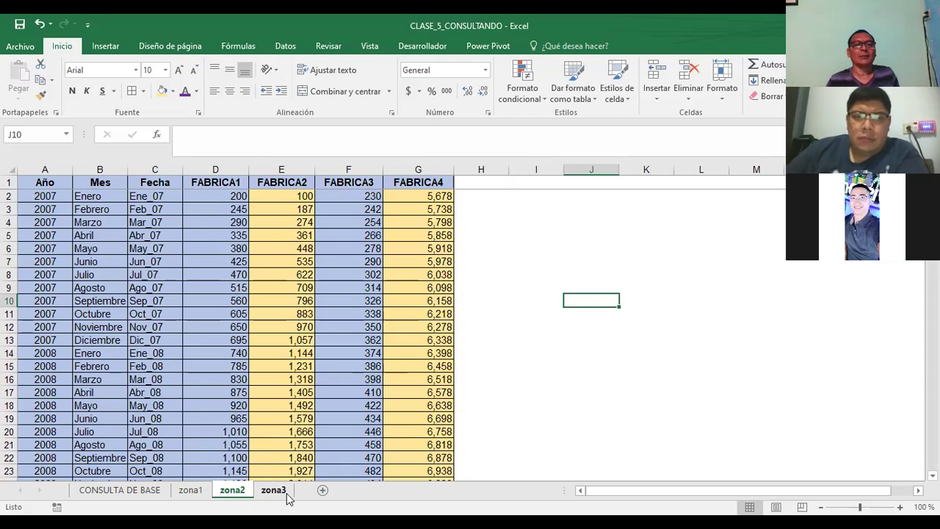
click(185, 496)
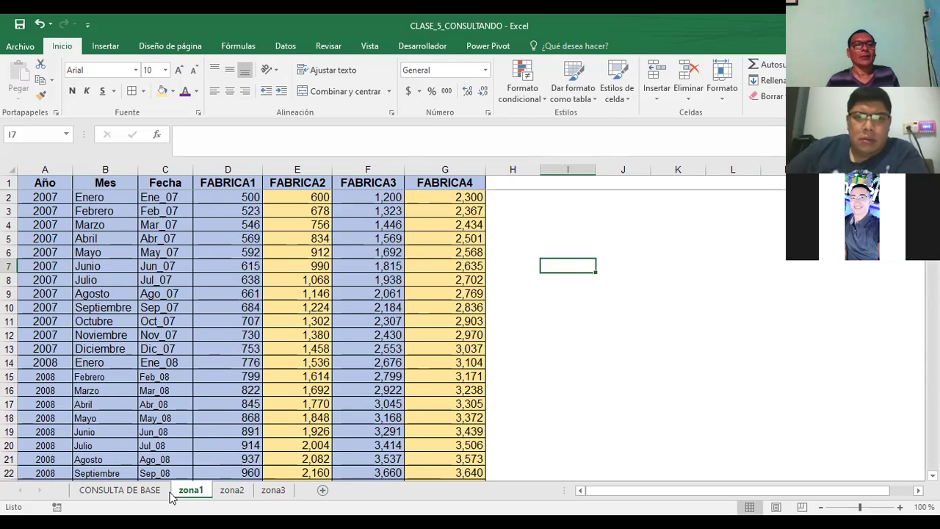
click(132, 491)
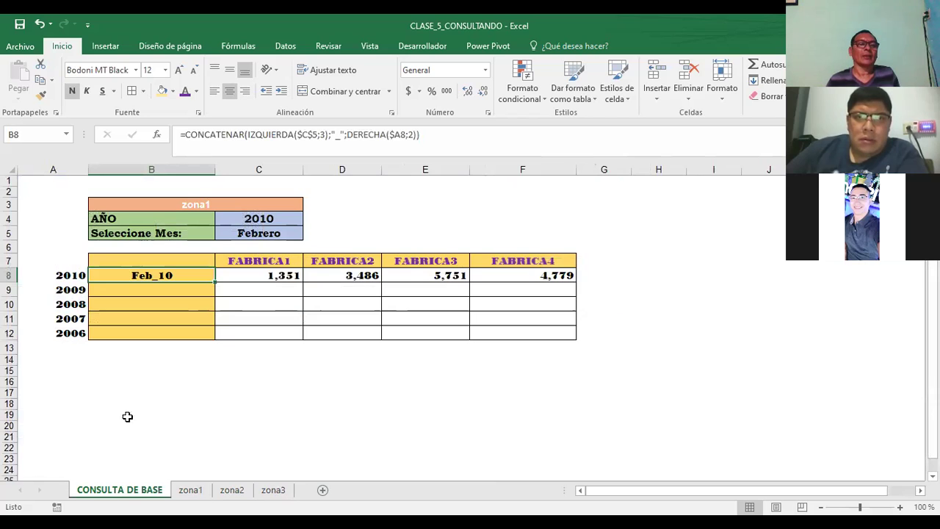
click(146, 380)
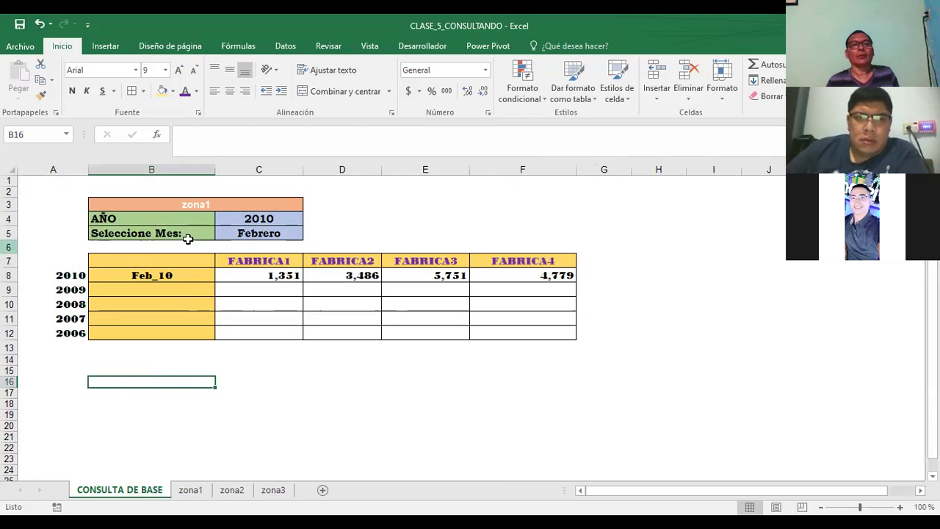
click(268, 218)
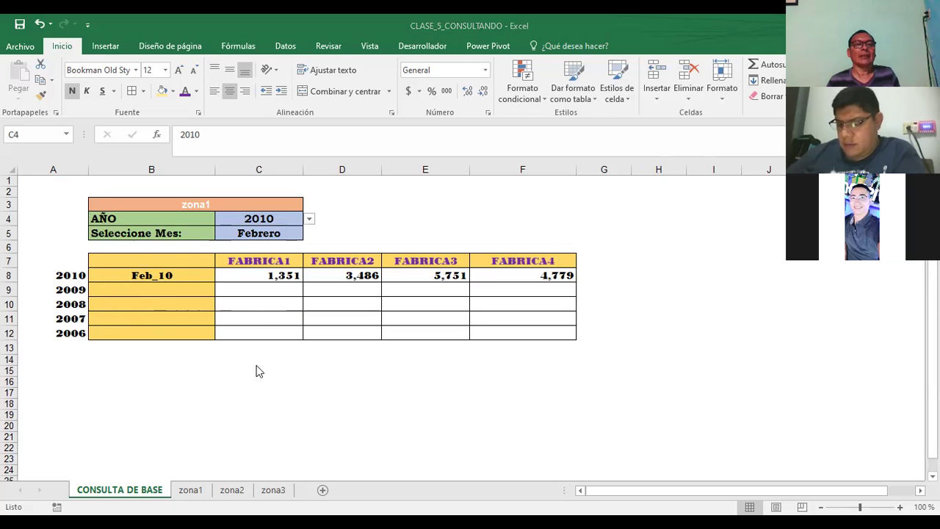
Scroll through the zona1 monthly data running from 2007 to December 2014.
click(190, 489)
scroll(93, 316, down, 2)
scroll(92, 316, down, 5)
scroll(93, 316, down, 9)
scroll(93, 316, down, 5)
scroll(96, 317, down, 4)
scroll(100, 321, up, 20)
scroll(100, 322, up, 5)
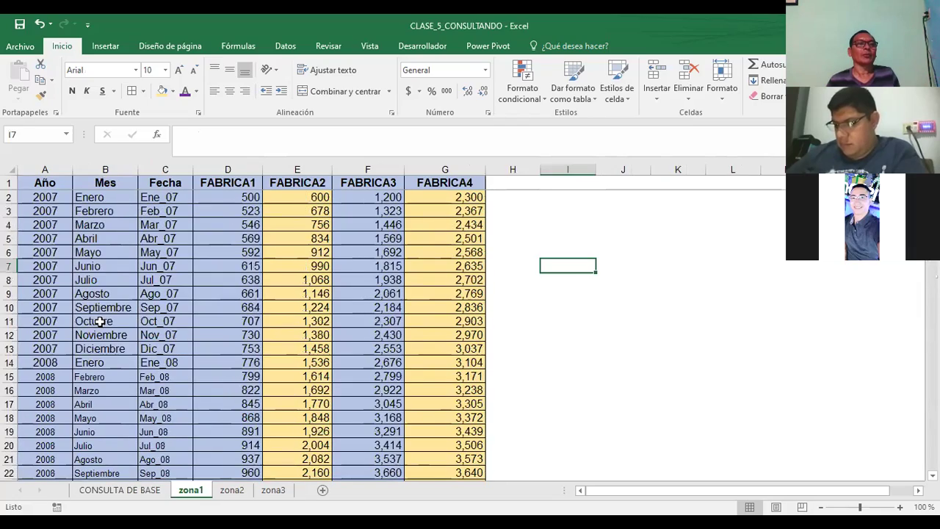
scroll(100, 321, down, 5)
scroll(100, 325, down, 7)
scroll(102, 327, down, 4)
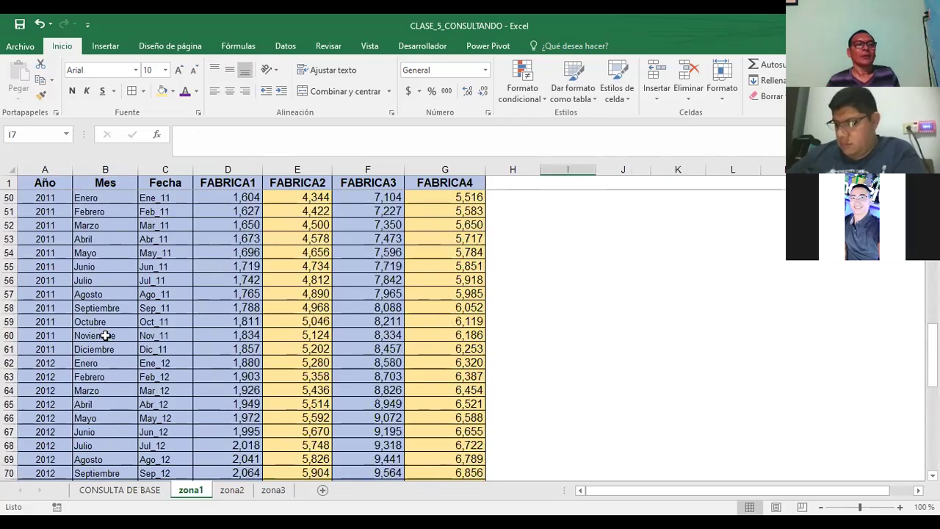
scroll(108, 347, down, 9)
scroll(111, 342, down, 5)
scroll(111, 280, up, 4)
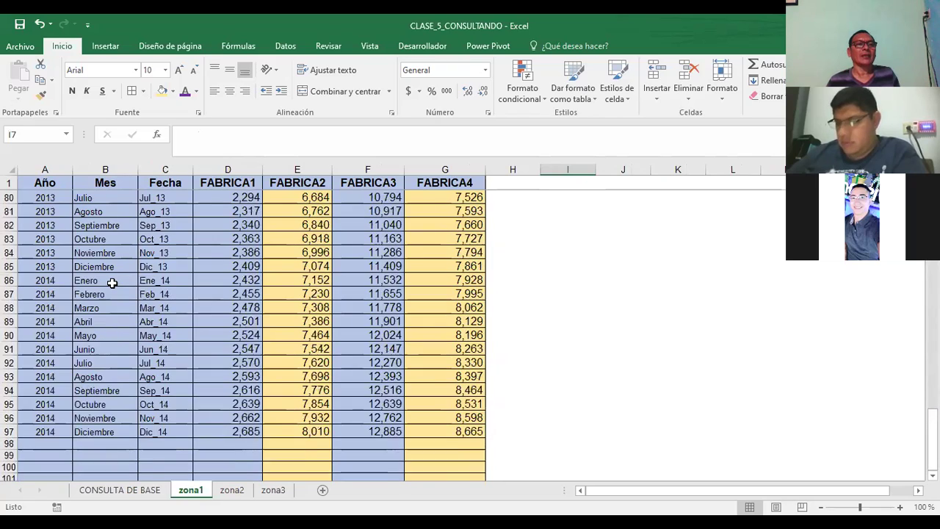
scroll(112, 283, up, 6)
scroll(110, 282, up, 3)
scroll(103, 283, up, 7)
scroll(100, 284, up, 4)
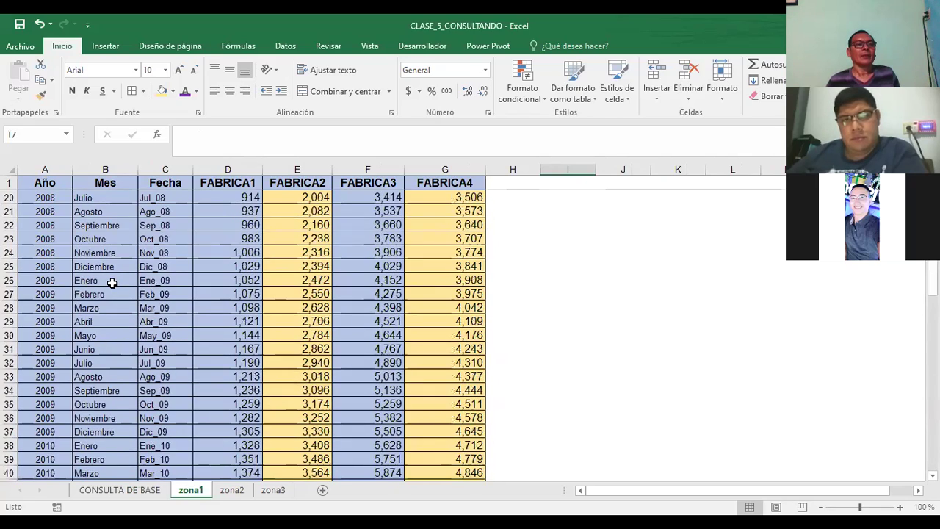
scroll(94, 285, up, 5)
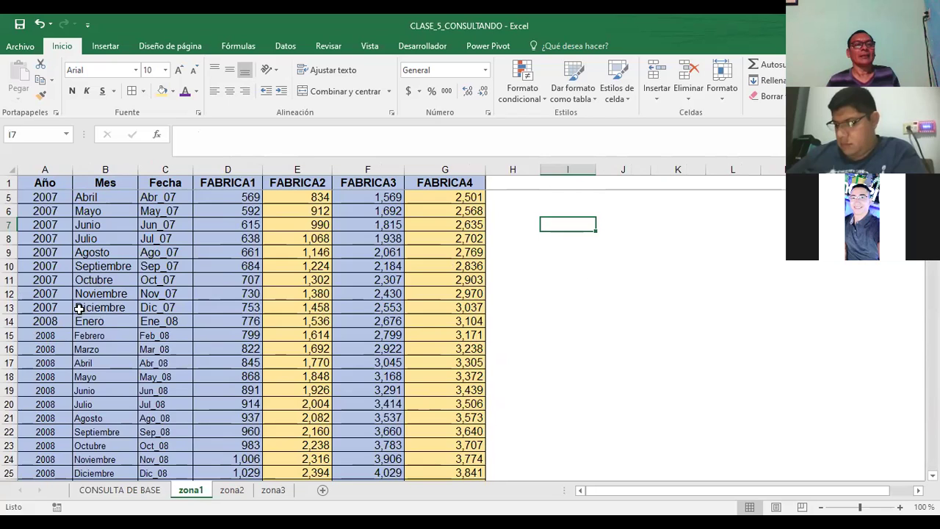
scroll(86, 286, down, 3)
scroll(92, 297, down, 9)
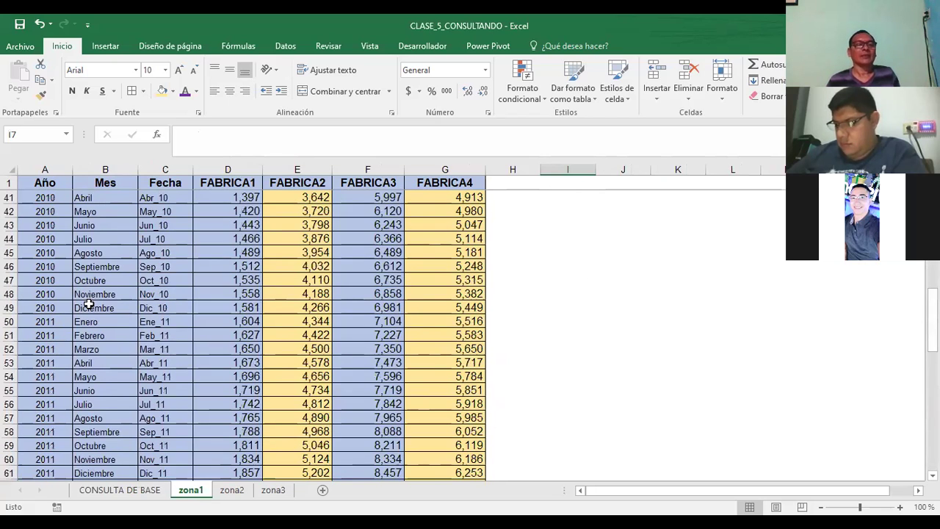
scroll(129, 345, down, 4)
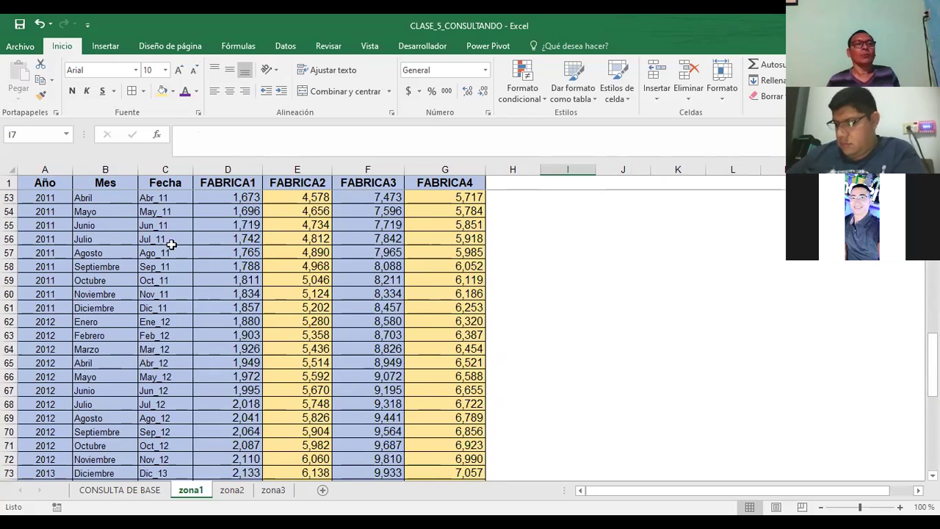
scroll(298, 275, up, 7)
scroll(298, 275, up, 10)
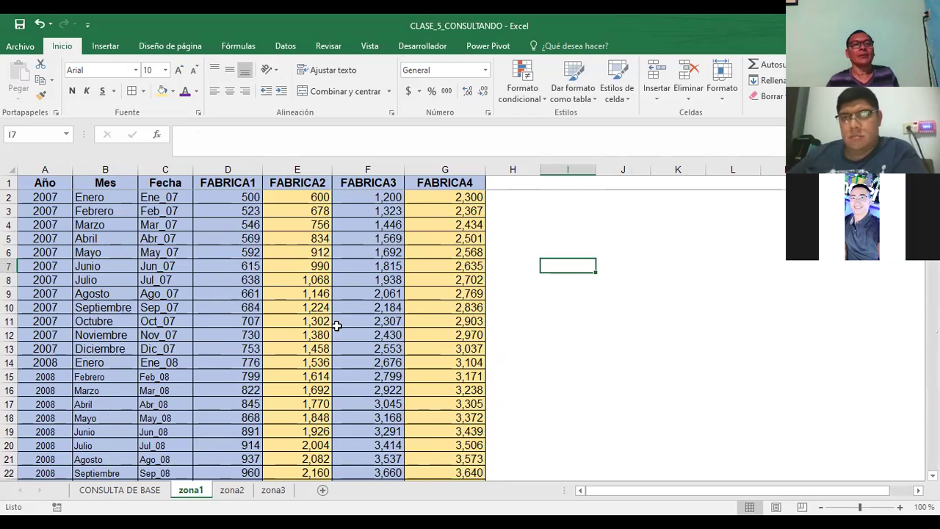
scroll(185, 283, down, 1)
scroll(185, 282, up, 1)
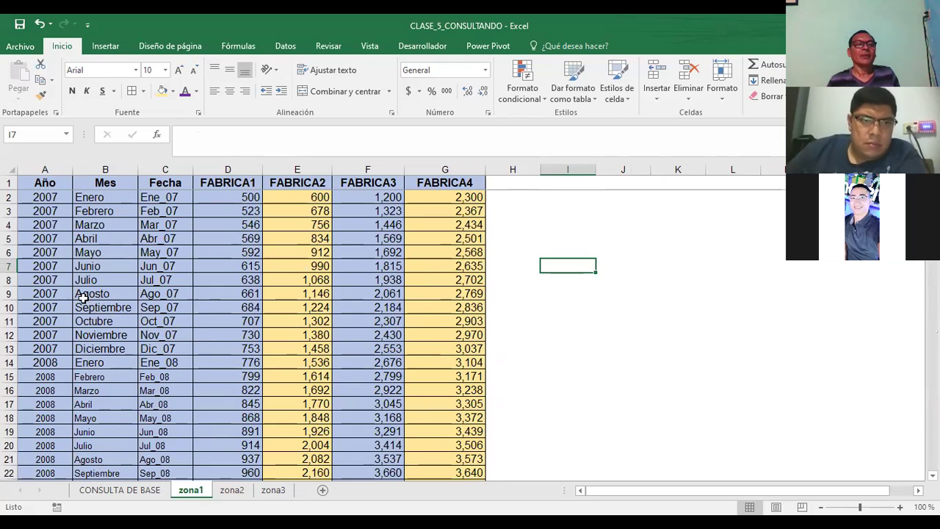
Check the year in A4, then select cell H23 beside the data.
click(35, 224)
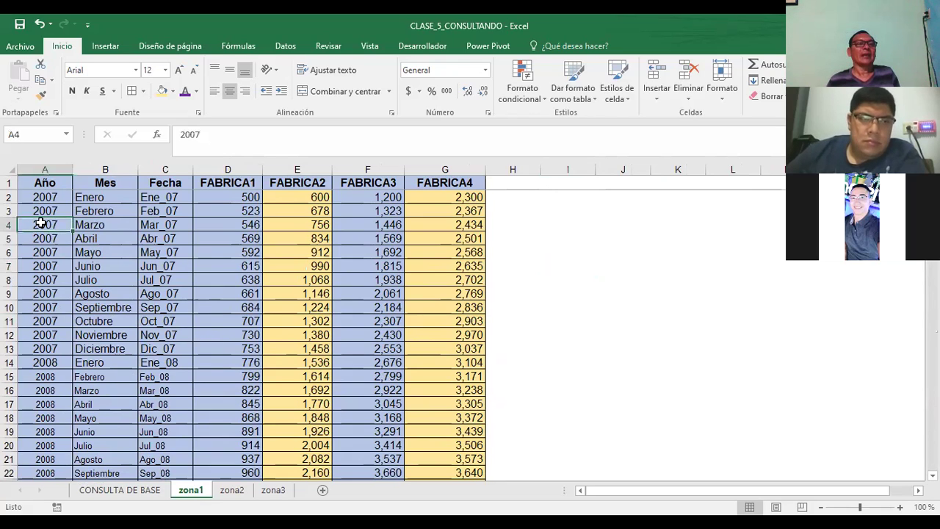
scroll(83, 370, down, 4)
scroll(73, 370, down, 3)
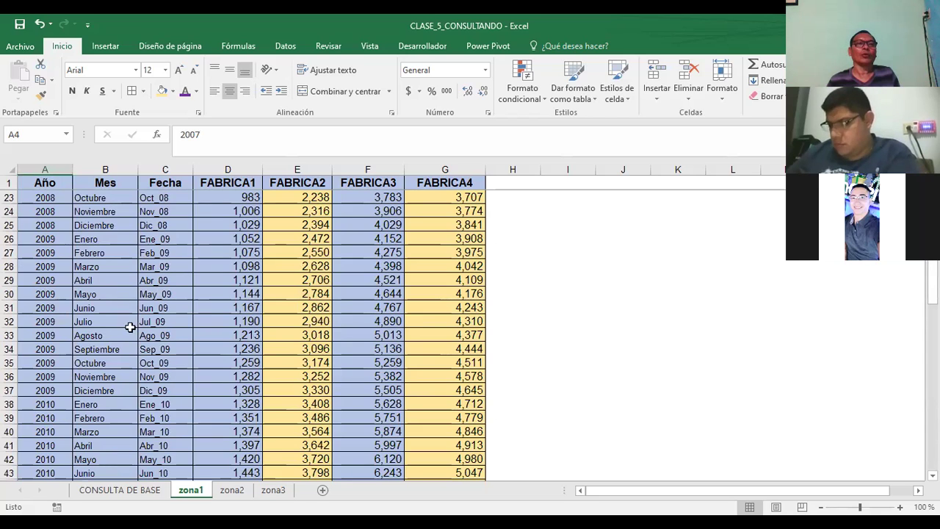
click(513, 194)
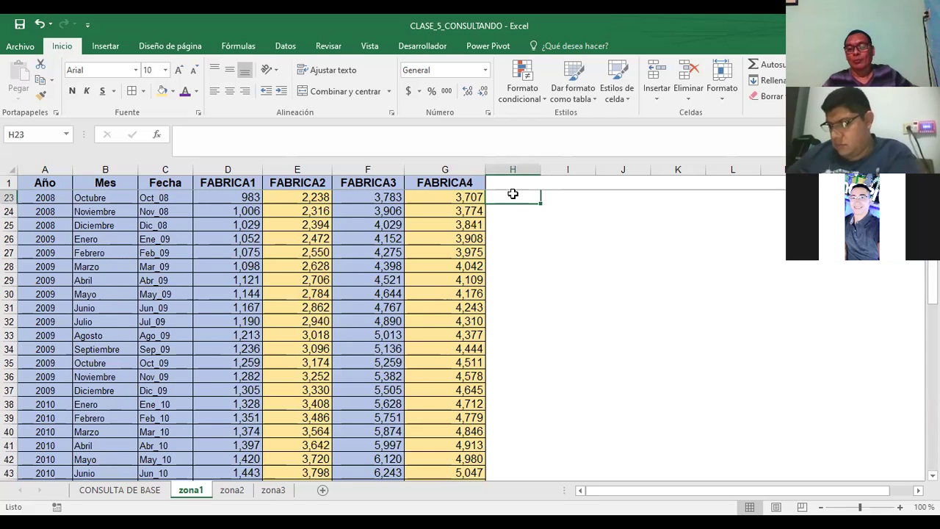
Fill H23:H34 on zona1 with an incrementing year series from 2002 to 2013.
text(2002)
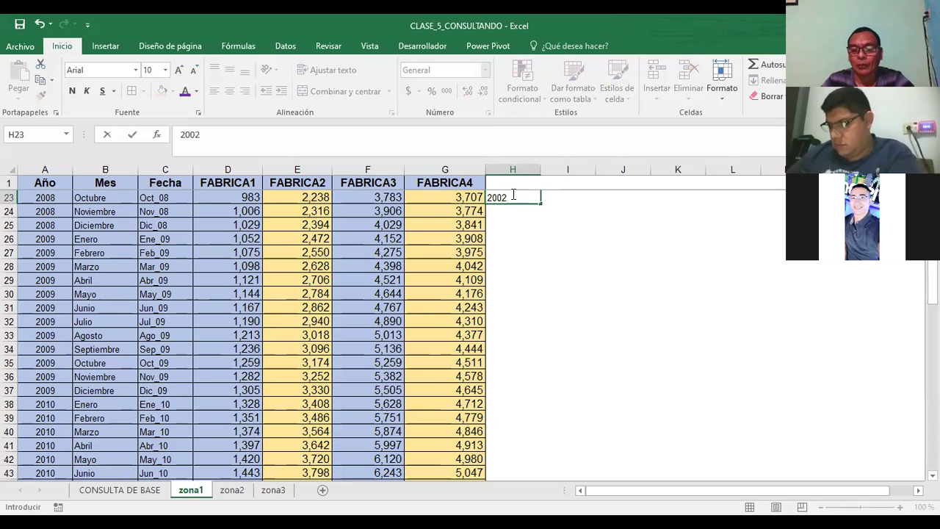
key(Tab)
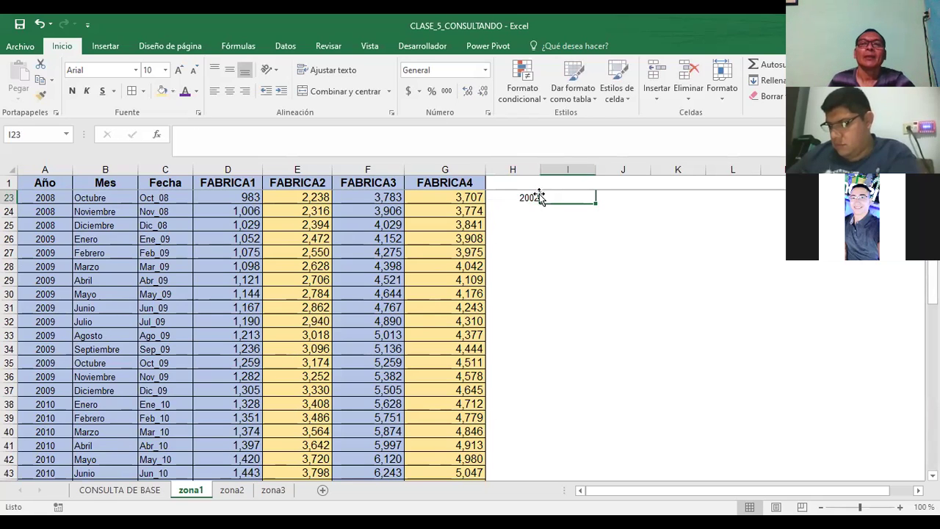
click(530, 197)
drag(538, 204, 539, 222)
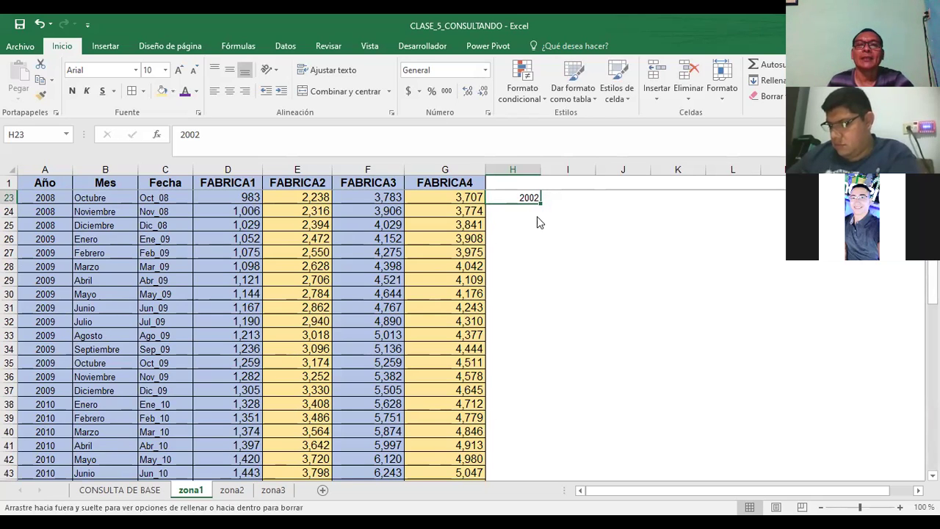
drag(526, 362, 528, 355)
click(555, 349)
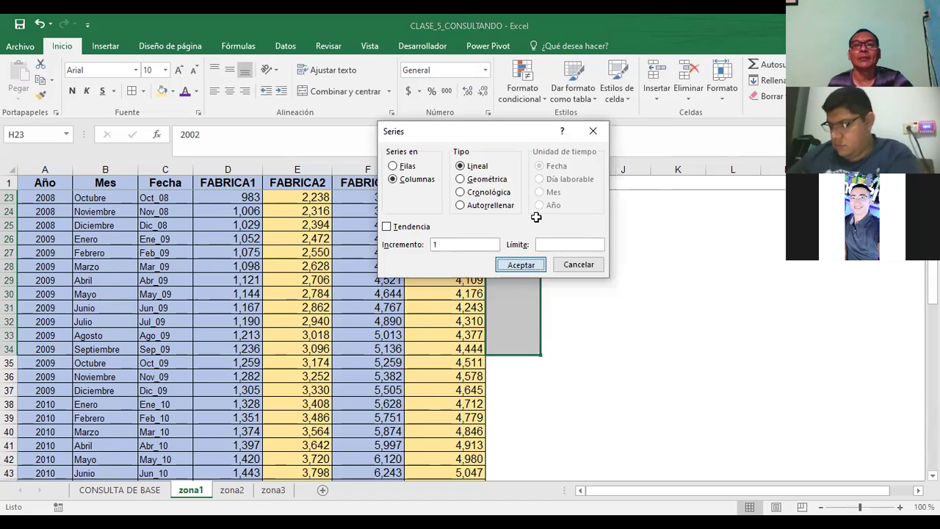
key(Return)
click(530, 361)
Delete the trial years 2002–2013 from column H.
click(537, 348)
drag(520, 198, 522, 349)
key(Delete)
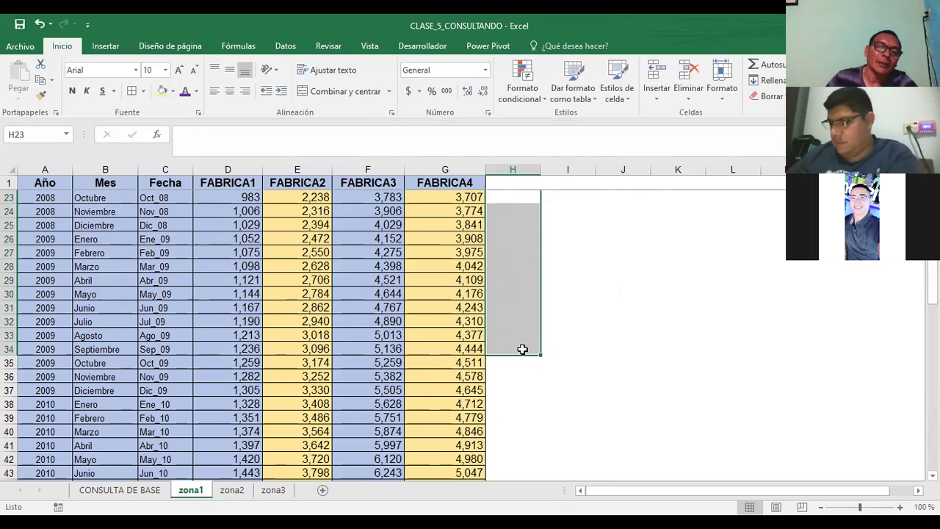
click(619, 302)
Change the year in cell A51 to 2010, so its key reads Feb_10.
click(53, 257)
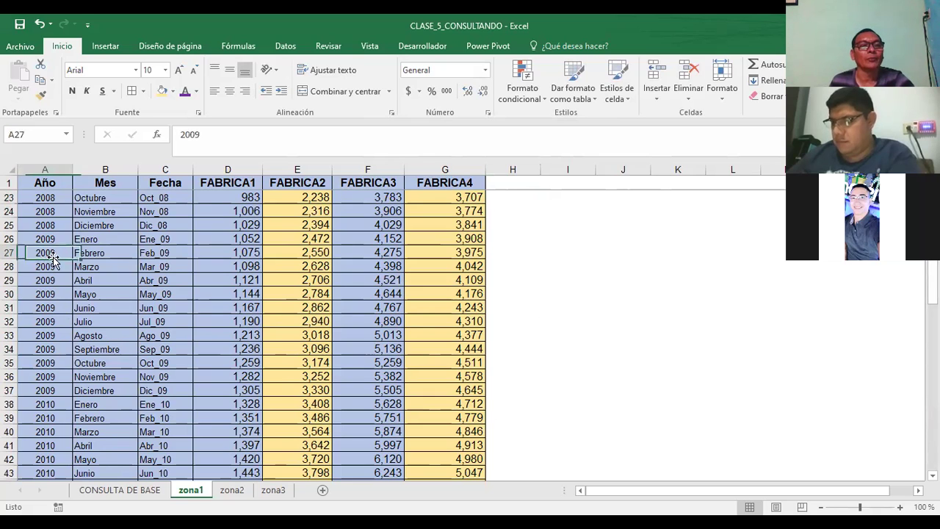
scroll(33, 446, down, 2)
scroll(45, 464, down, 2)
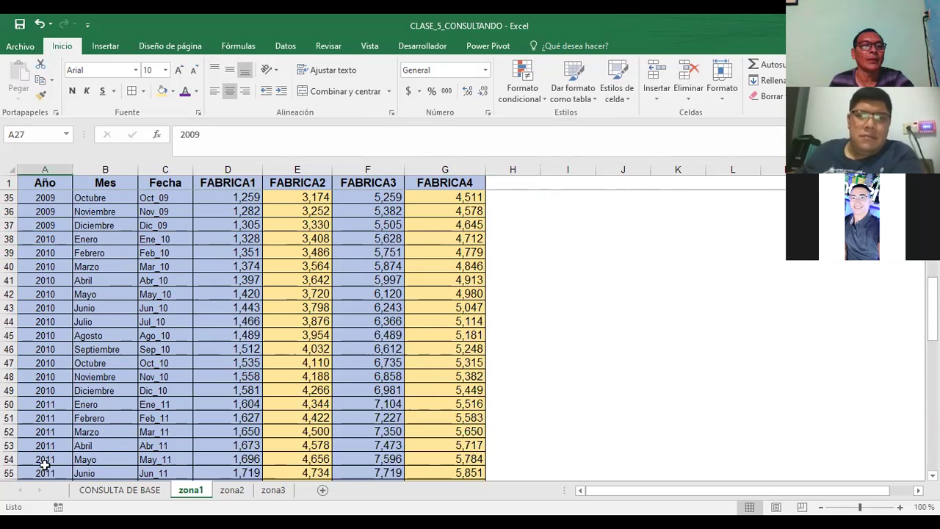
scroll(45, 464, down, 3)
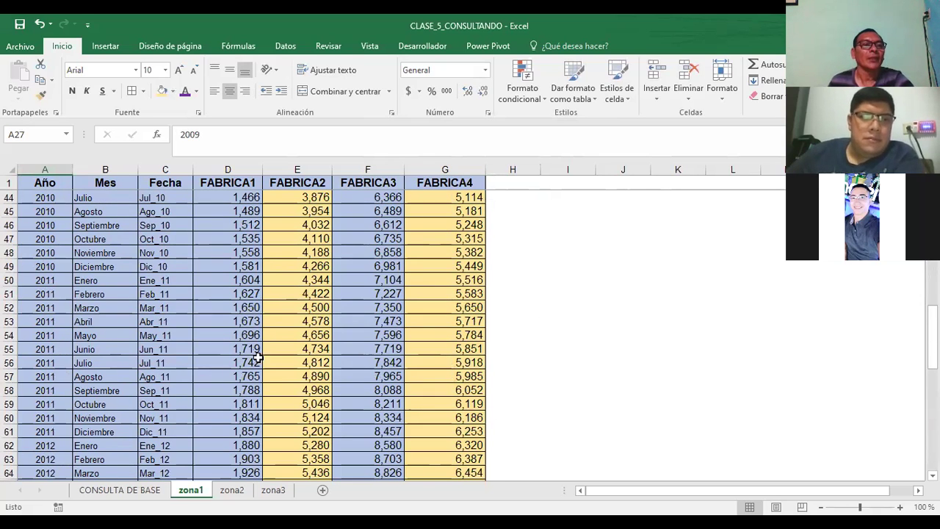
click(45, 297)
text(2010)
key(Return)
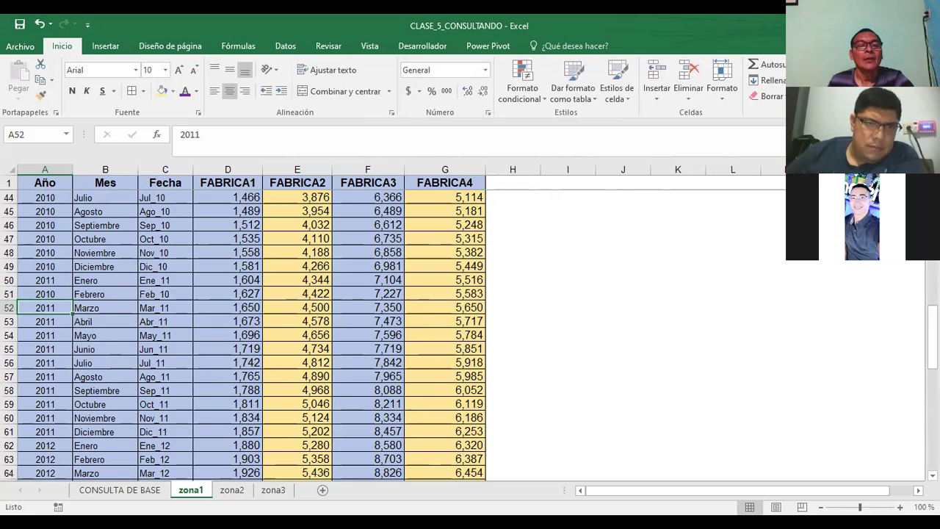
scroll(218, 465, up, 5)
scroll(219, 466, up, 8)
On the CONSULTA DE BASE sheet, select the AÑO cell C4 with the Datos ribbon showing.
click(117, 492)
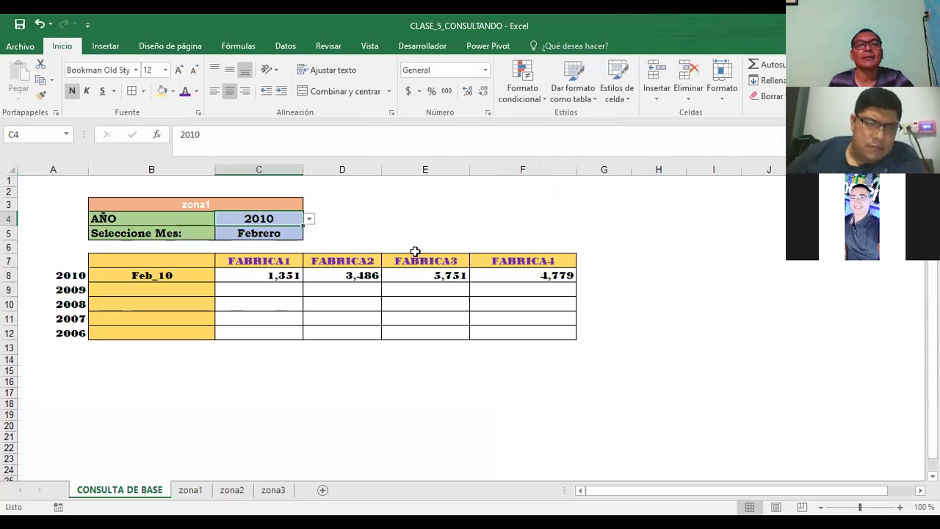
click(426, 204)
click(269, 220)
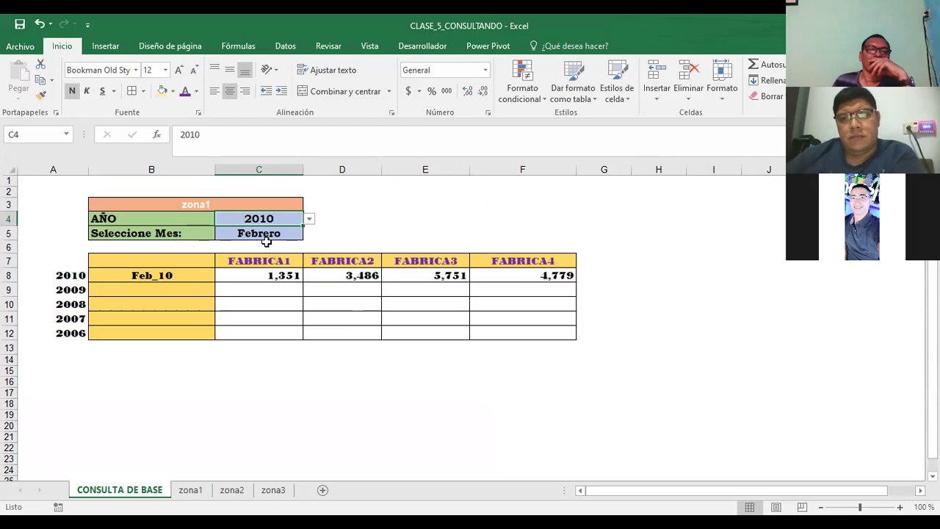
click(286, 46)
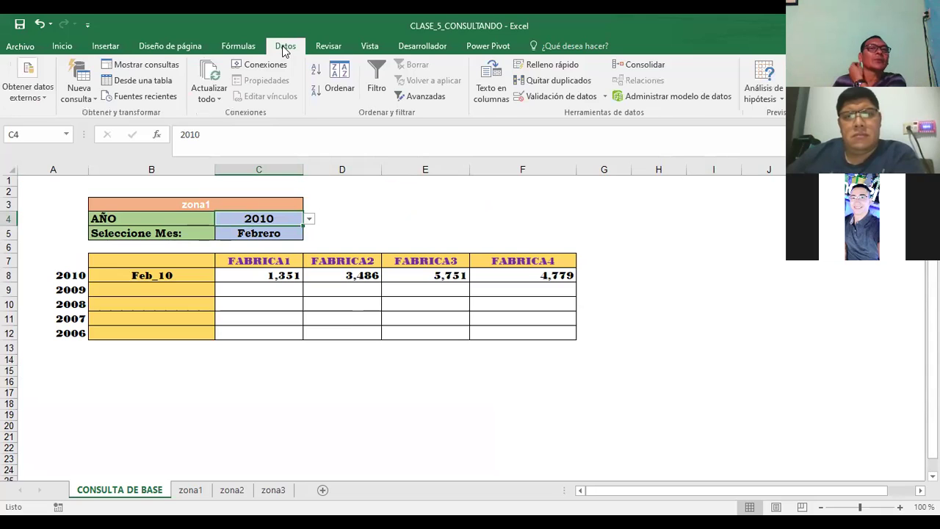
Inspect the year cell's allowed-values list in Validación de datos and leave it unchanged.
click(565, 96)
click(450, 224)
click(529, 226)
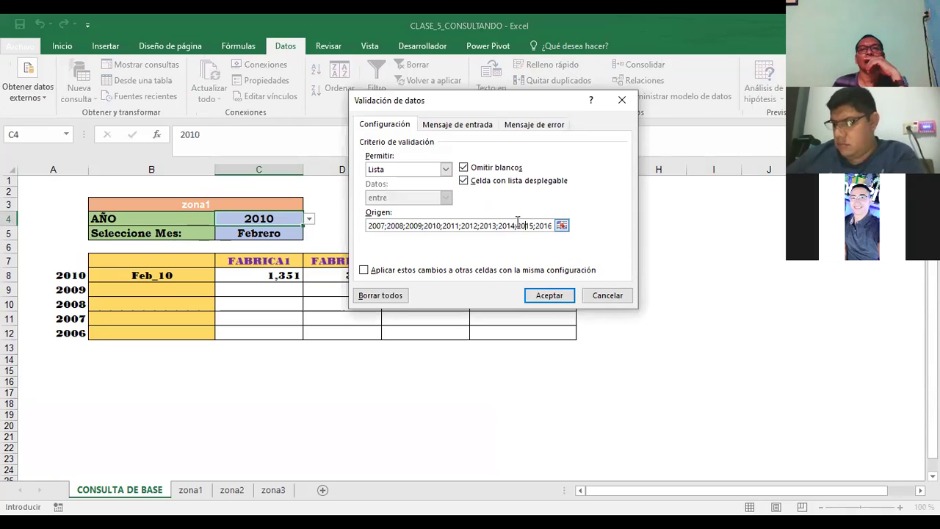
key(Right)
key(Right)
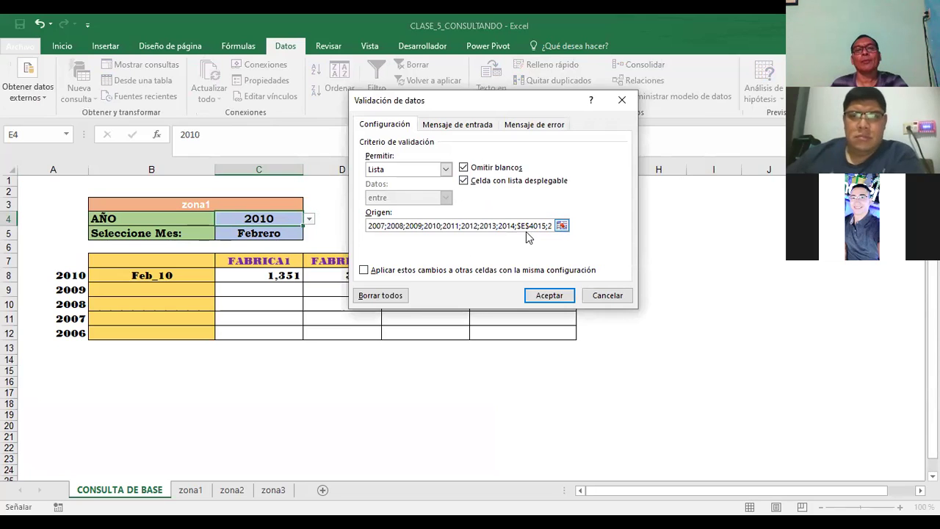
key(Return)
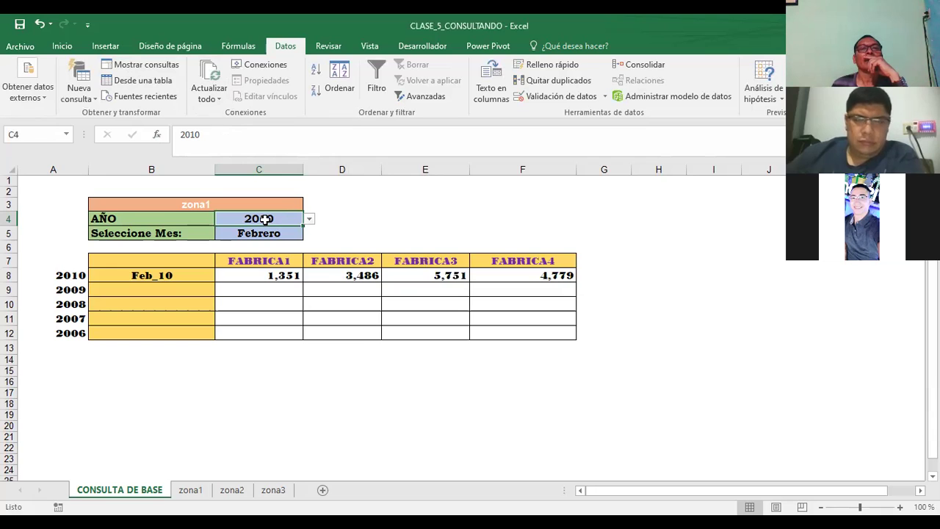
Clear all validation from C4 and delete its 2010 value.
click(547, 96)
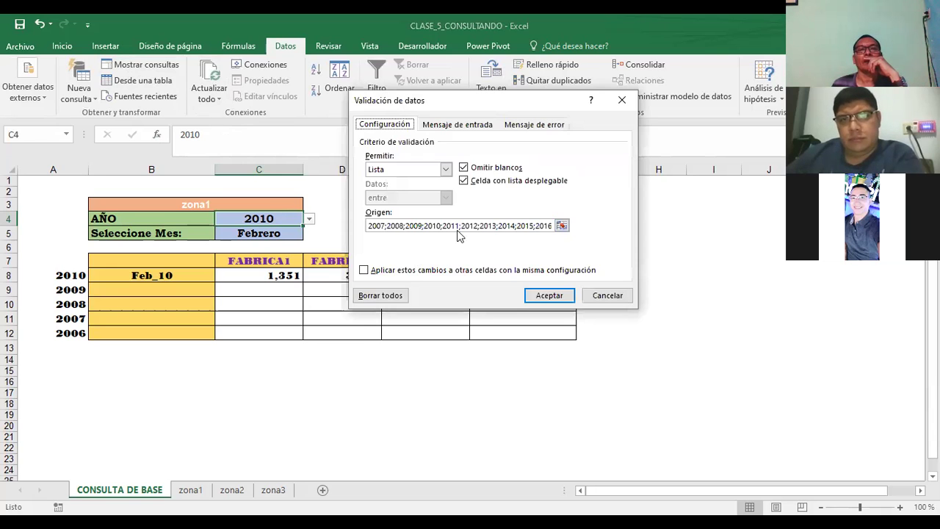
click(362, 294)
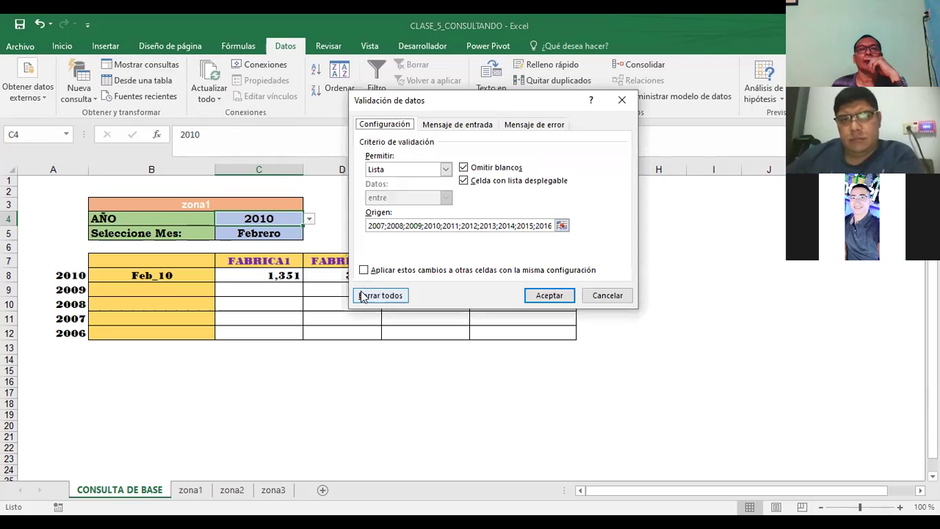
click(549, 295)
click(259, 216)
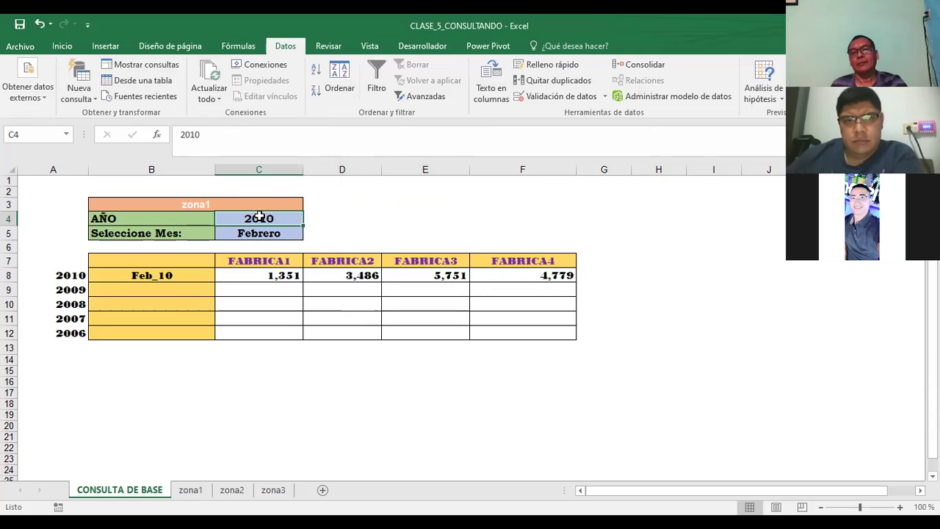
key(Delete)
click(489, 202)
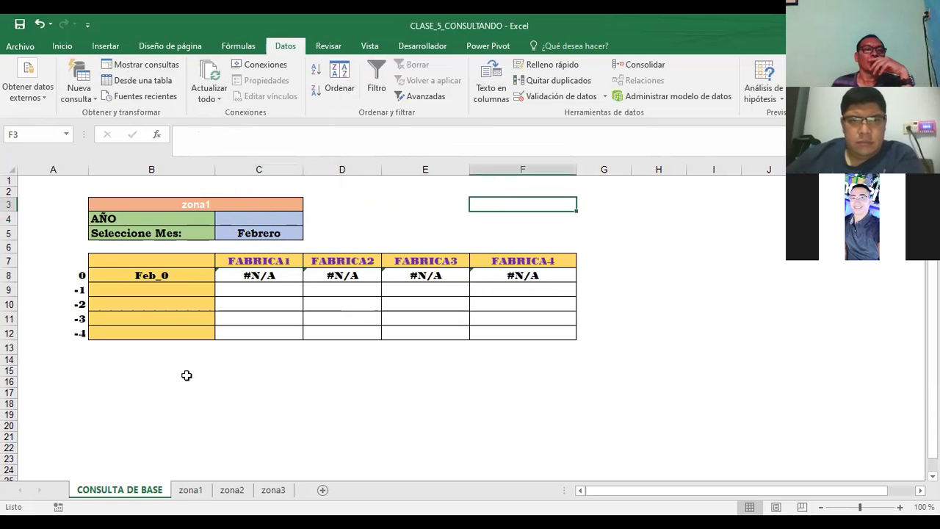
Scroll through the zona1 sheet to check which years it contains.
click(190, 490)
scroll(58, 294, down, 7)
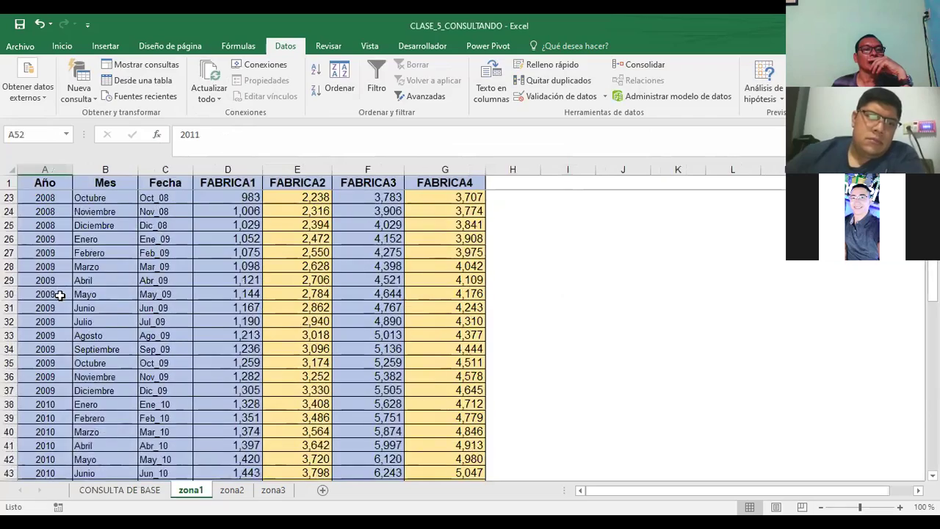
scroll(59, 294, up, 7)
scroll(59, 294, down, 5)
scroll(59, 295, down, 10)
scroll(59, 295, down, 5)
scroll(59, 294, down, 6)
scroll(57, 296, down, 3)
scroll(57, 296, up, 3)
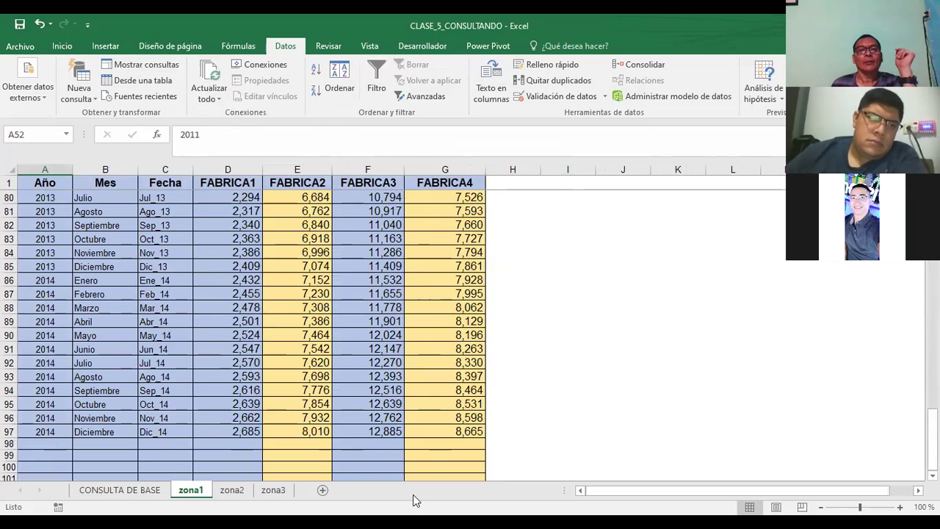
Give C4 on CONSULTA DE BASE a Lista validation of years 2007 through 2014.
click(135, 490)
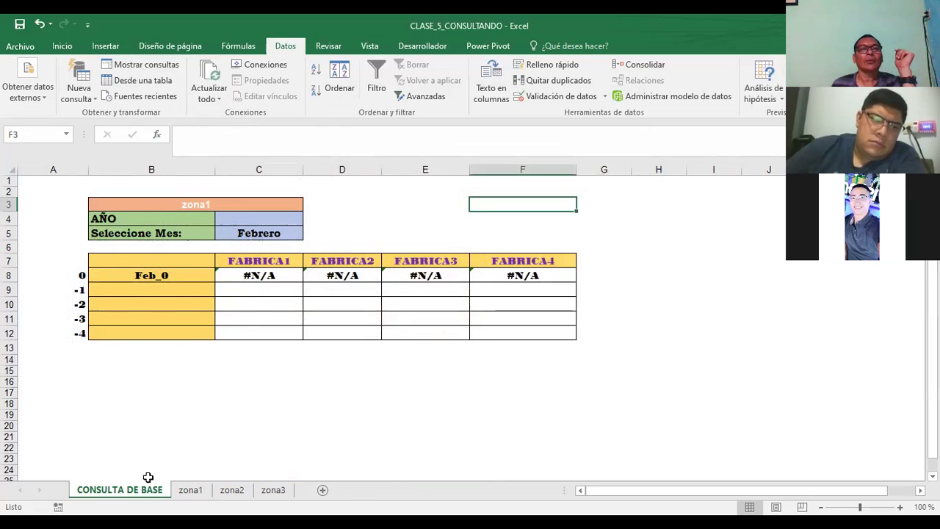
click(256, 222)
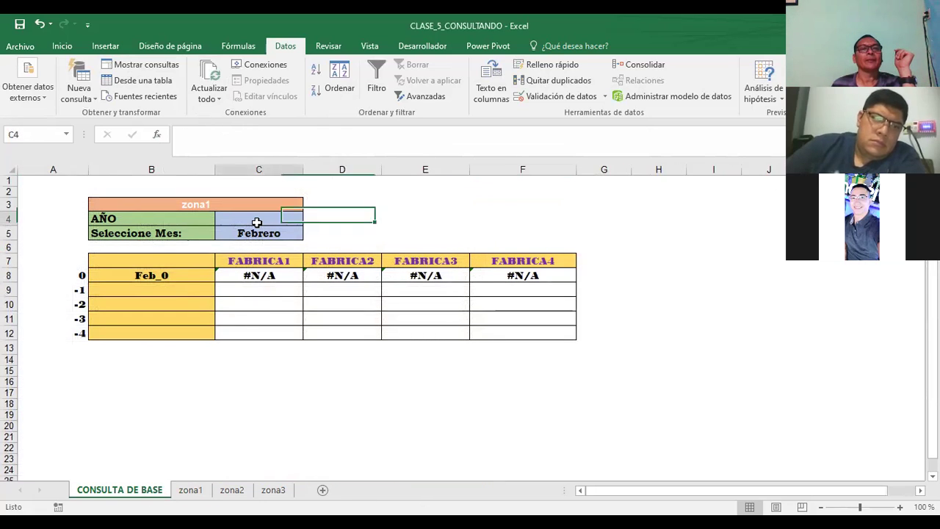
click(538, 97)
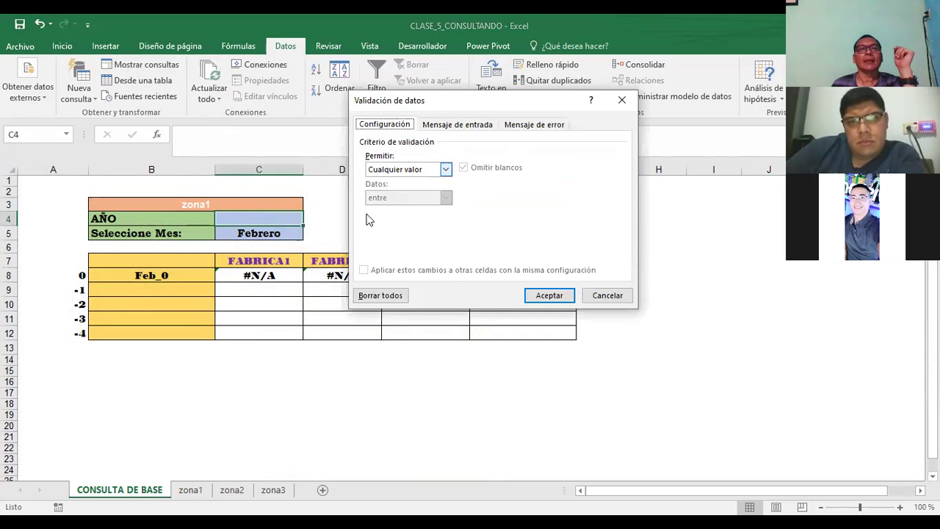
click(446, 170)
click(375, 209)
click(421, 223)
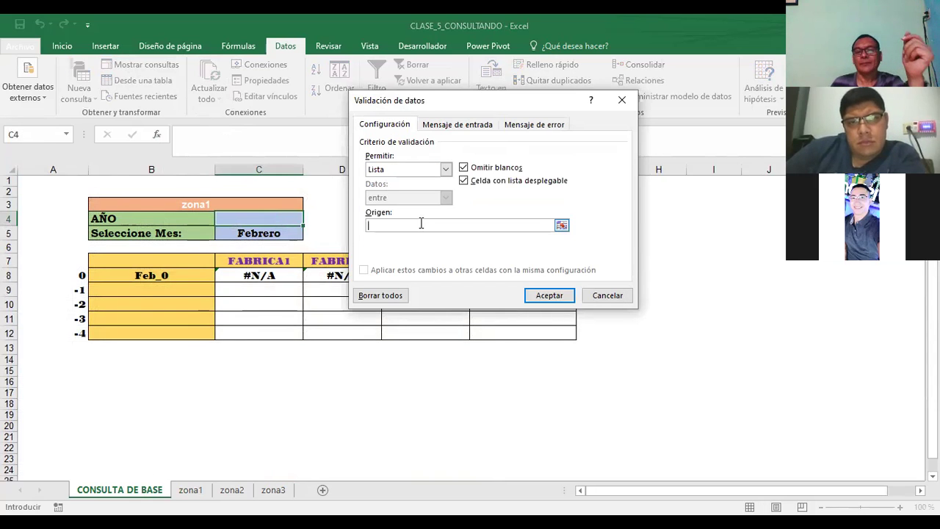
text(2007;2)
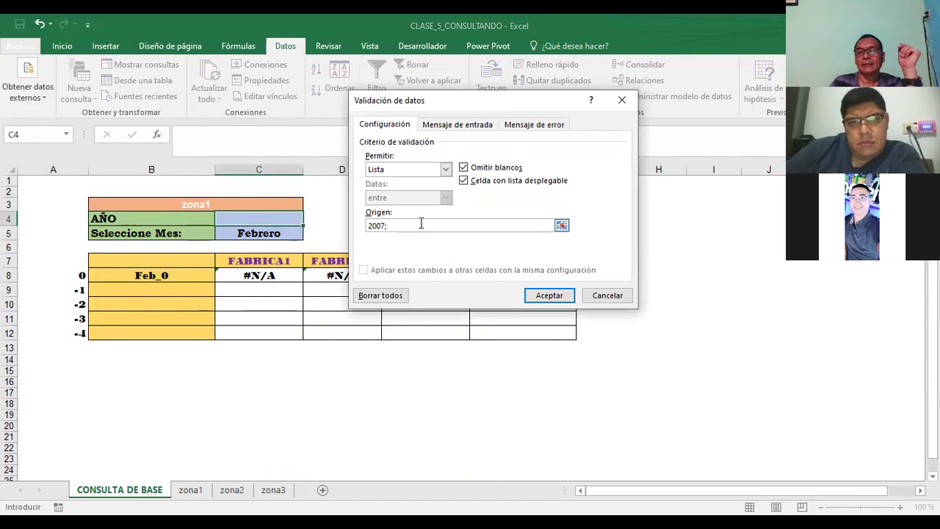
text(008;2009)
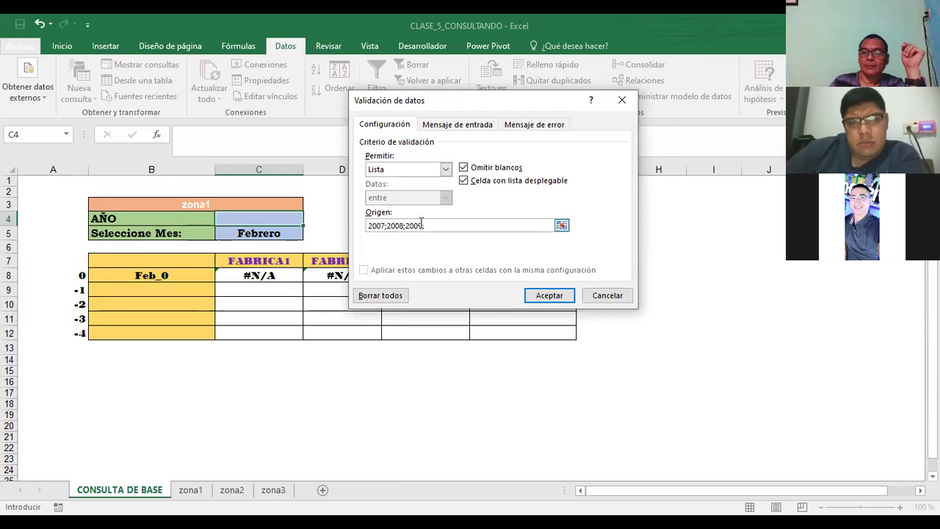
text(;2010;)
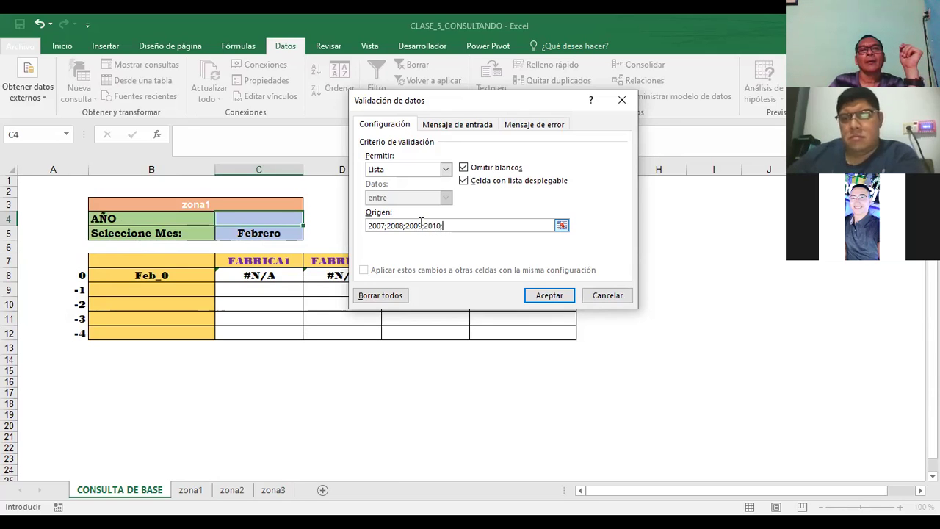
text(2011)
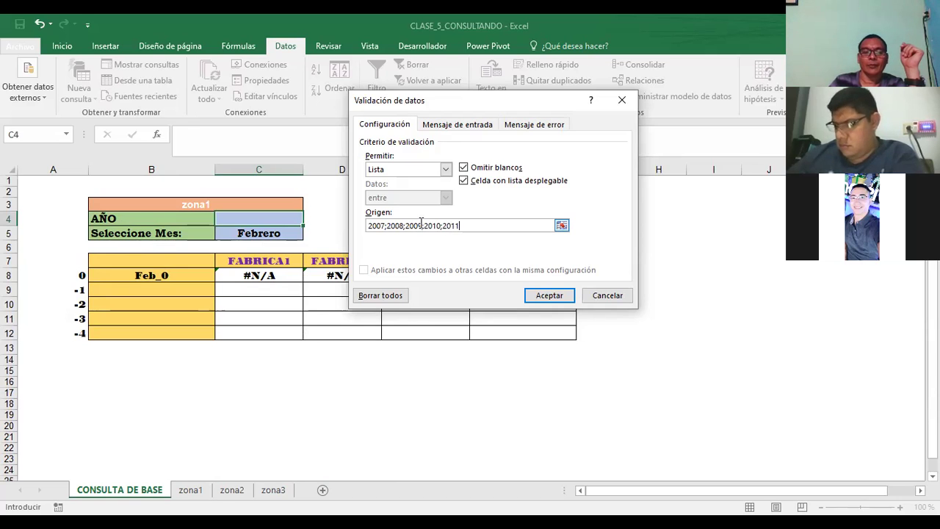
text(;2012;2013;2014)
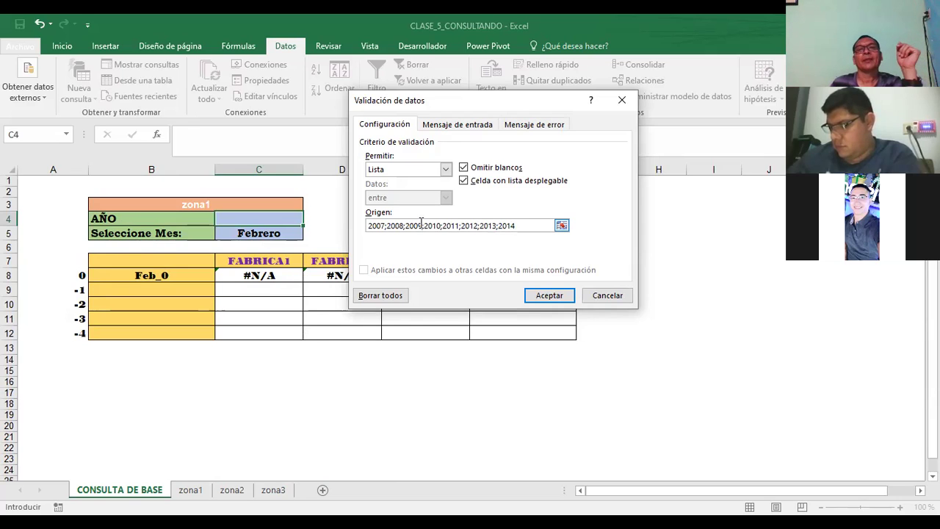
click(540, 297)
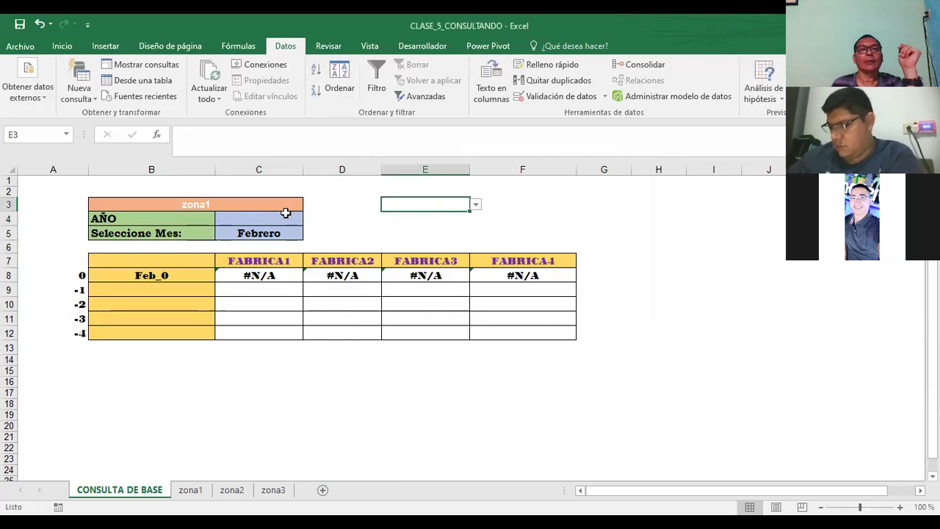
Try 2011 and 2008 in the C4 year list, settling on 2007 for Feb_07 figures.
click(310, 220)
click(251, 264)
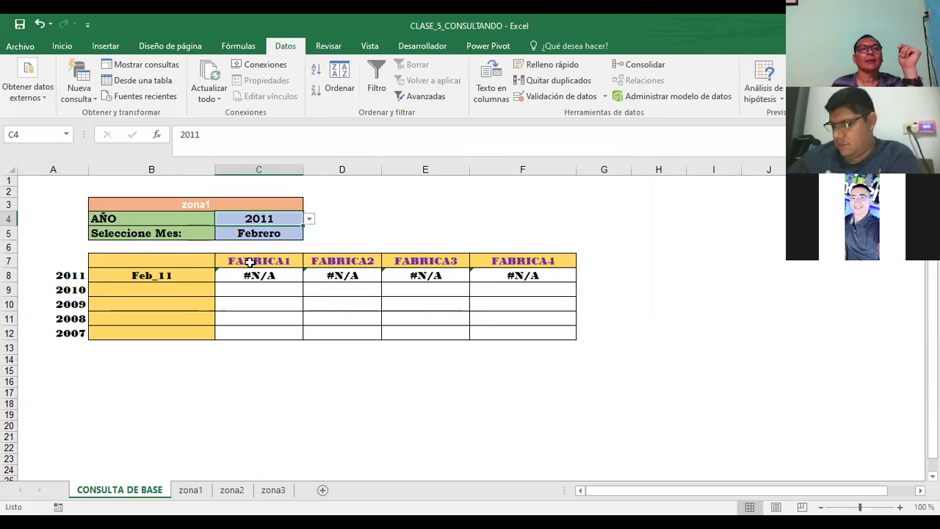
click(367, 199)
click(292, 218)
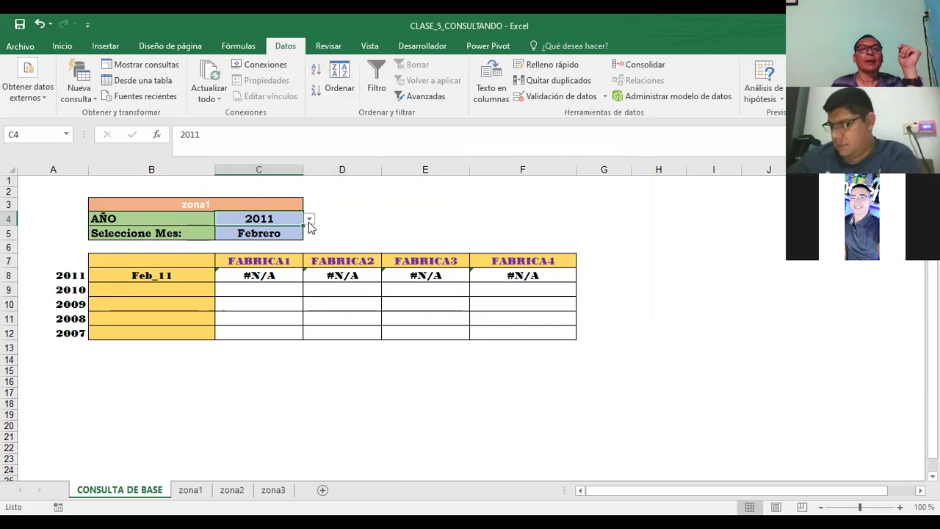
click(308, 220)
click(258, 240)
click(414, 191)
click(287, 219)
click(308, 221)
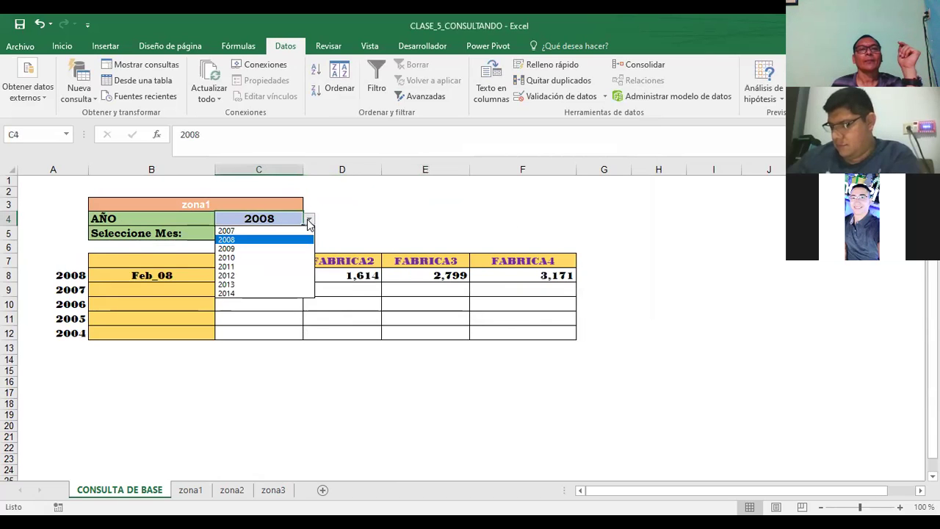
click(244, 232)
click(374, 203)
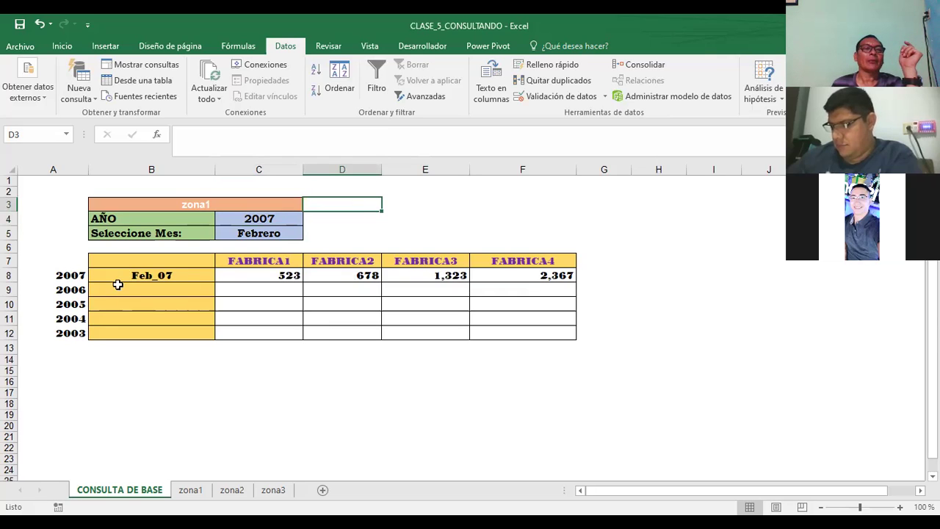
Select the month cell C5 and open its Validación de datos settings.
click(249, 219)
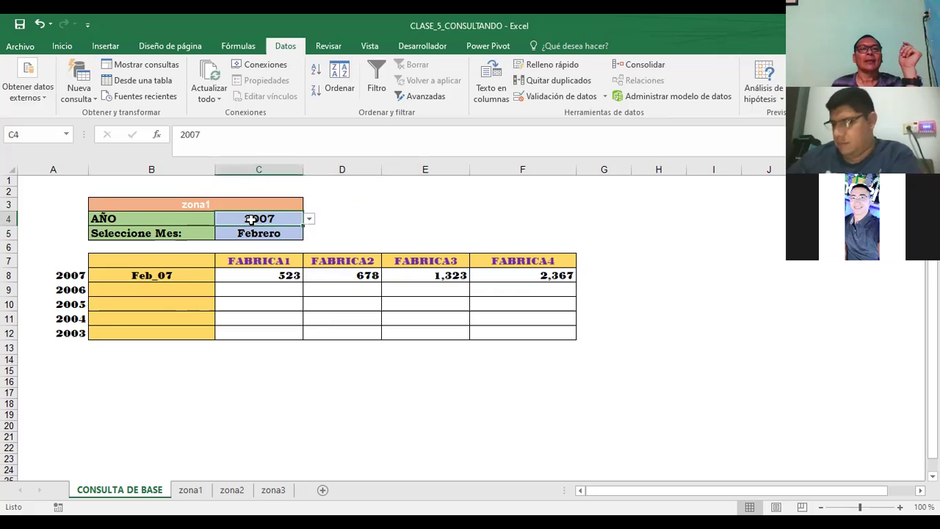
click(255, 233)
click(278, 218)
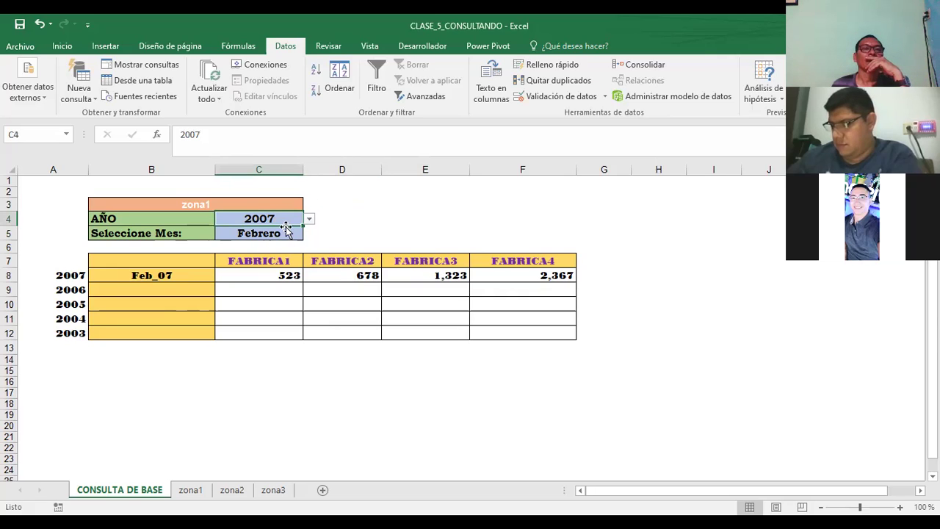
click(274, 235)
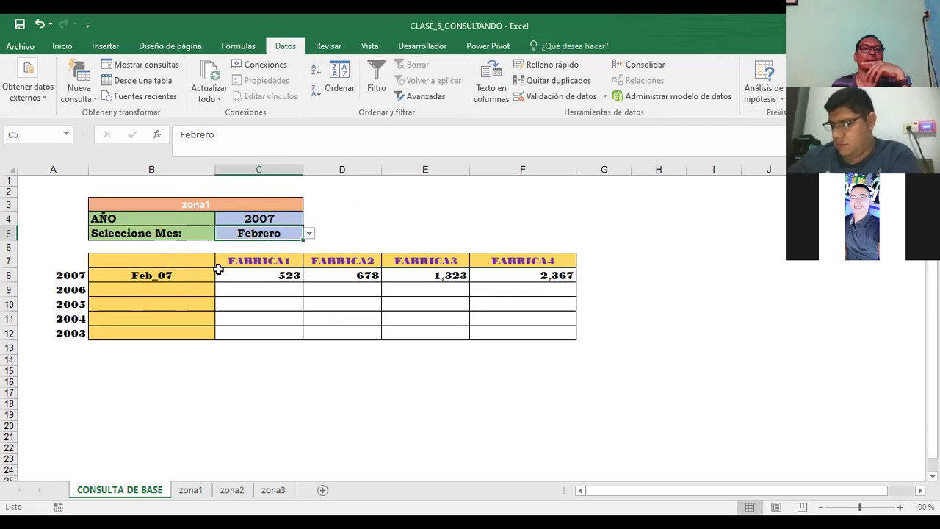
click(383, 209)
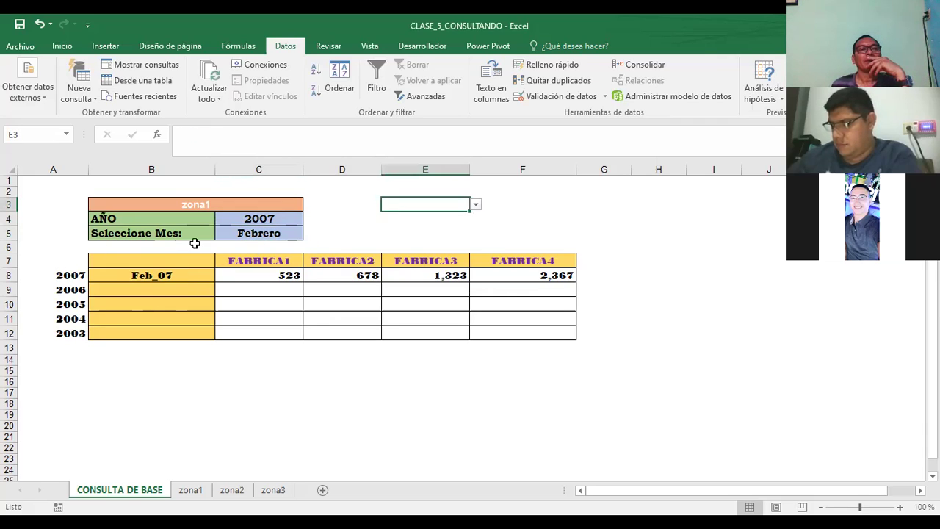
click(259, 233)
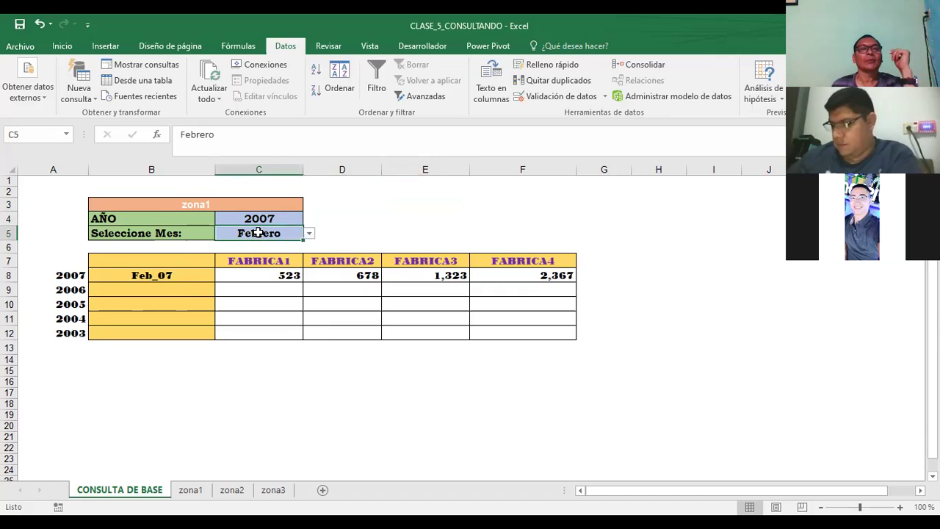
click(553, 104)
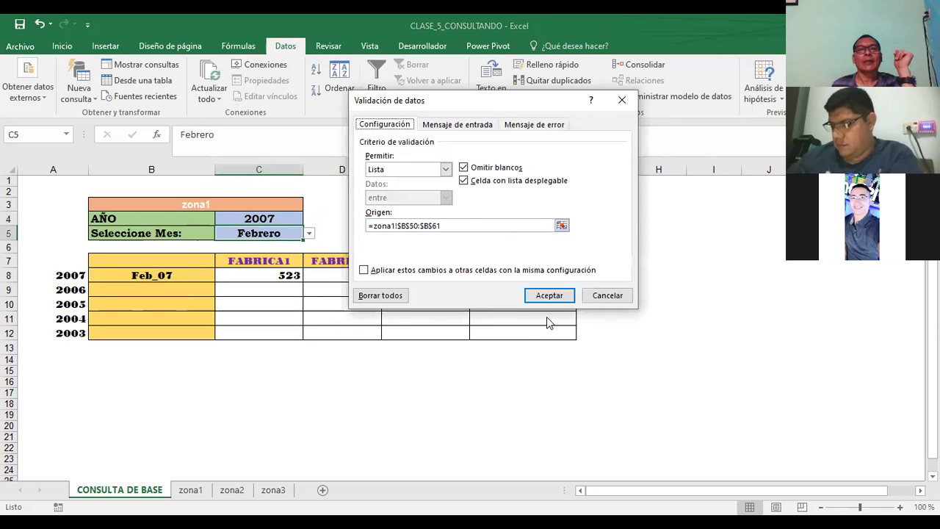
Close the month validation unchanged, review zona3's month names B2:B13, then return to CONSULTA DE BASE.
click(604, 298)
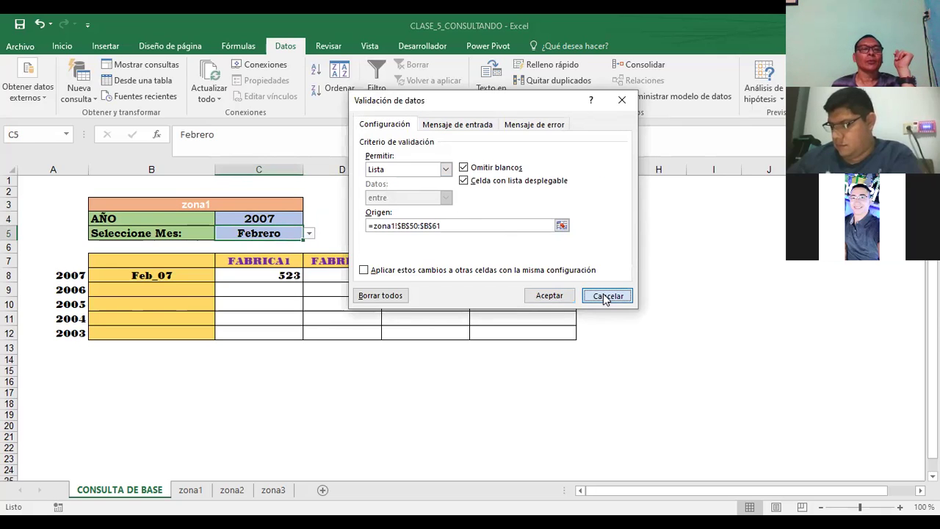
click(190, 490)
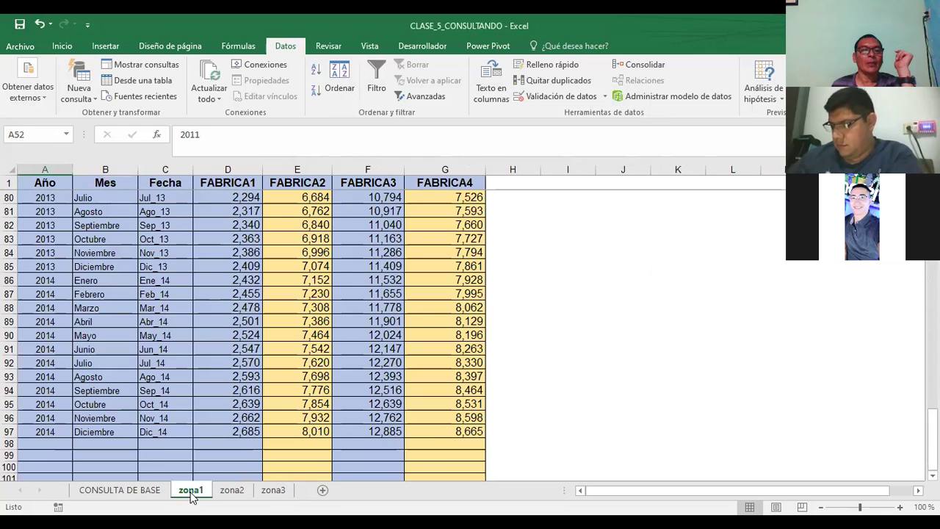
click(233, 491)
click(275, 490)
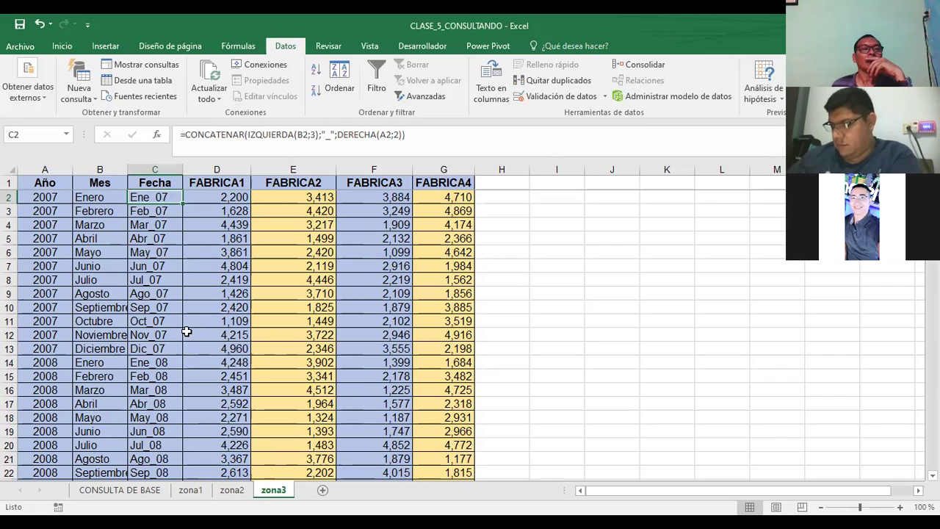
drag(101, 198, 112, 357)
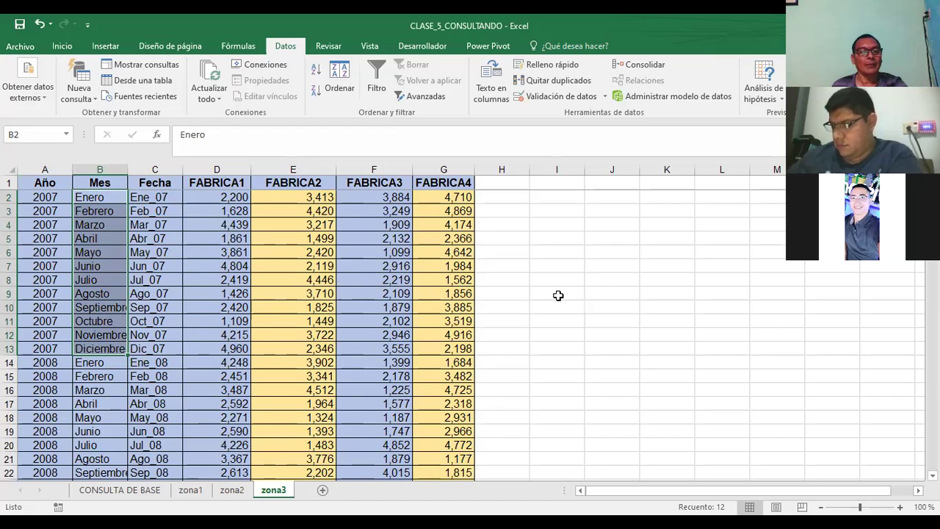
click(106, 493)
click(426, 221)
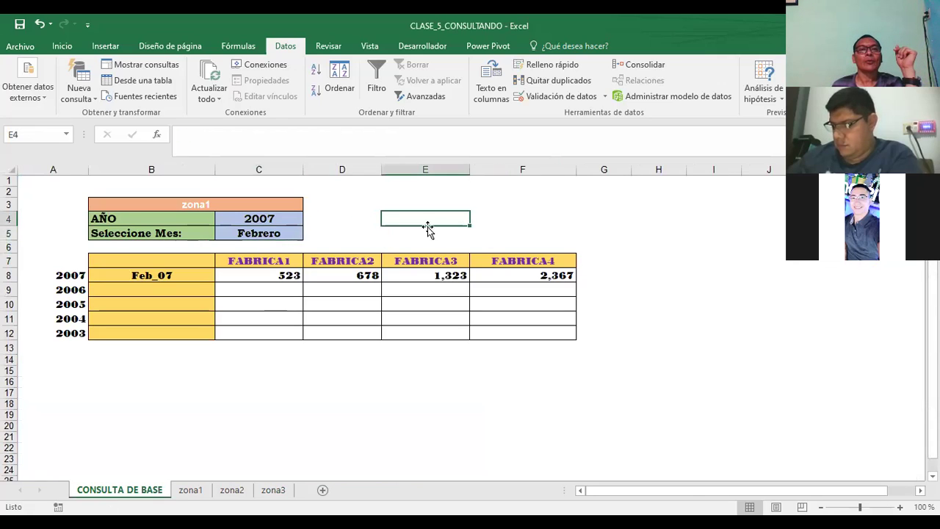
click(271, 236)
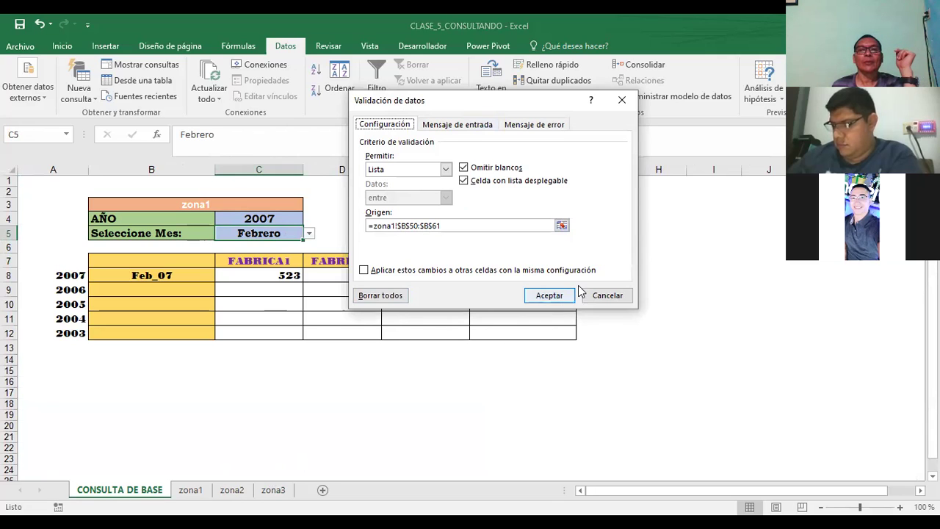
click(603, 299)
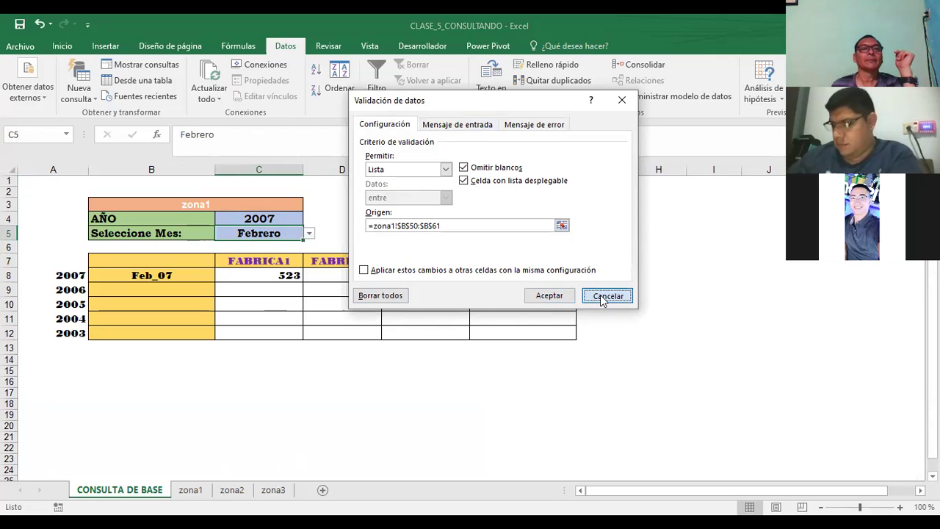
click(459, 206)
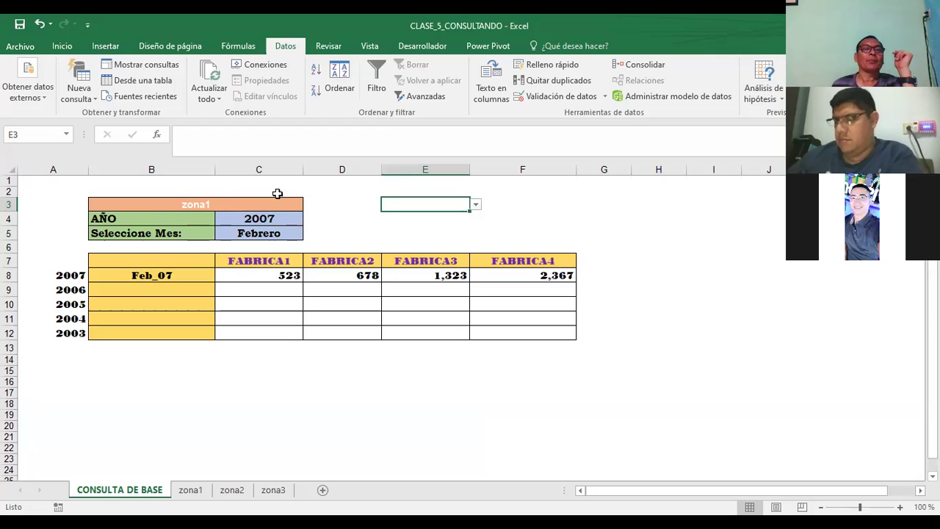
click(180, 202)
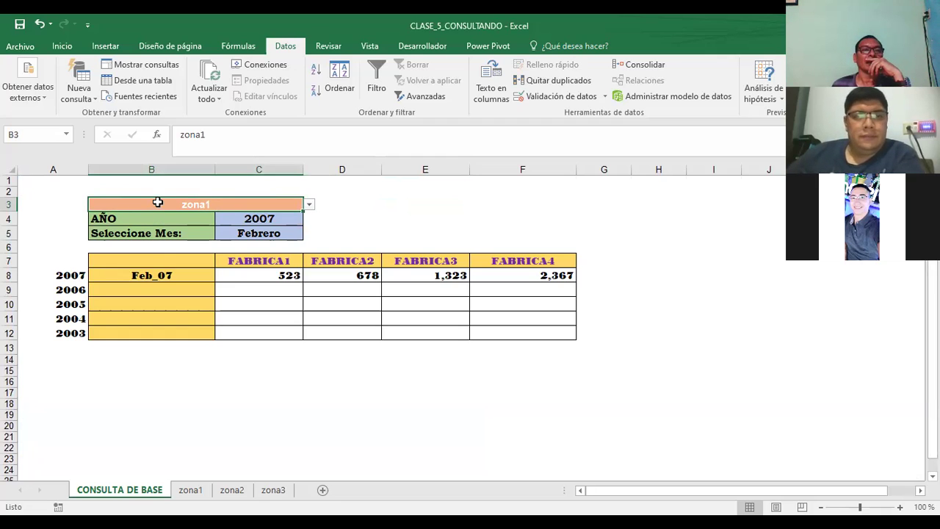
click(309, 207)
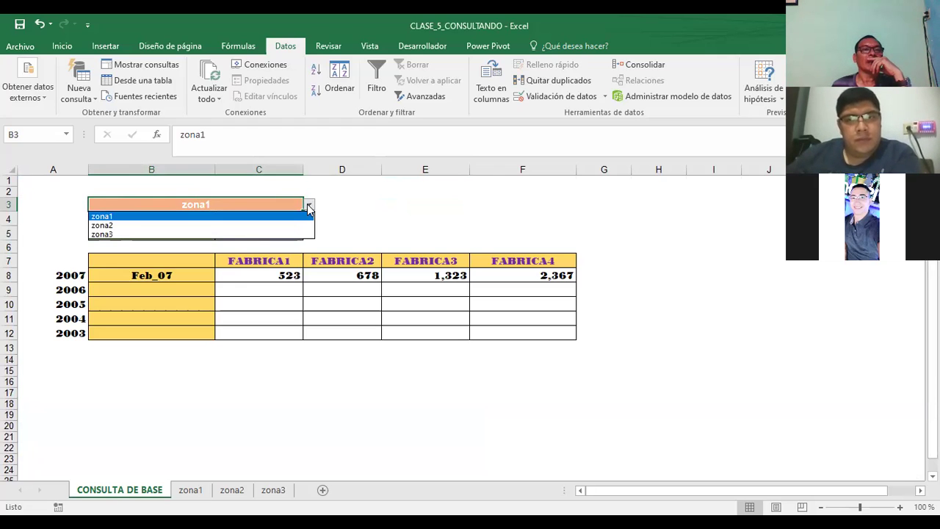
click(122, 225)
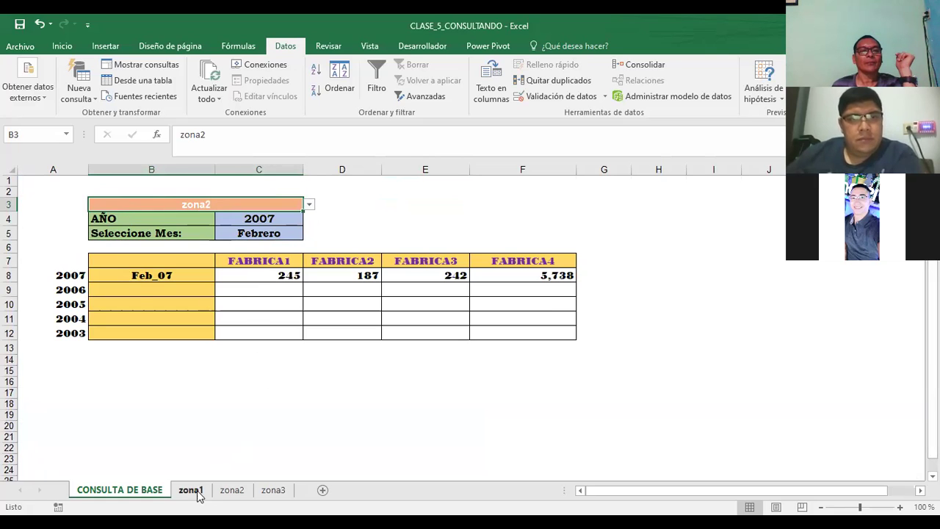
click(232, 491)
click(138, 492)
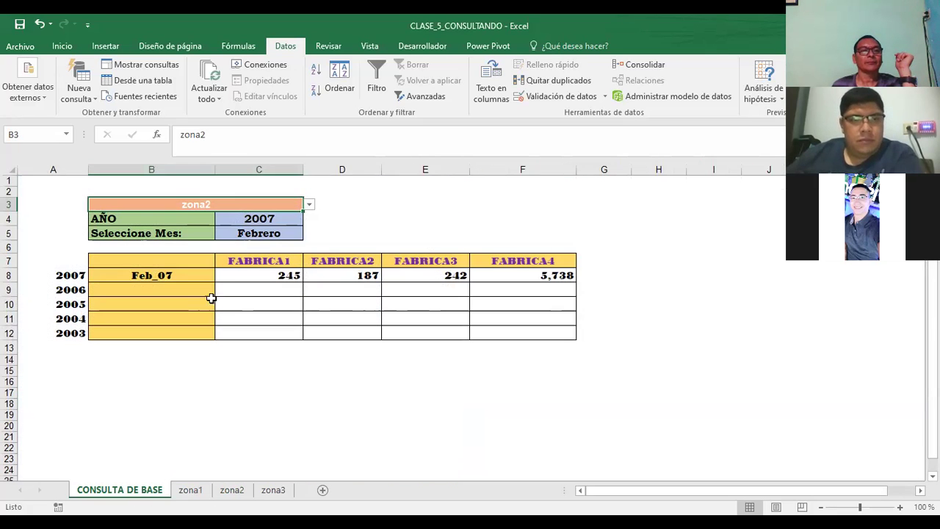
click(309, 206)
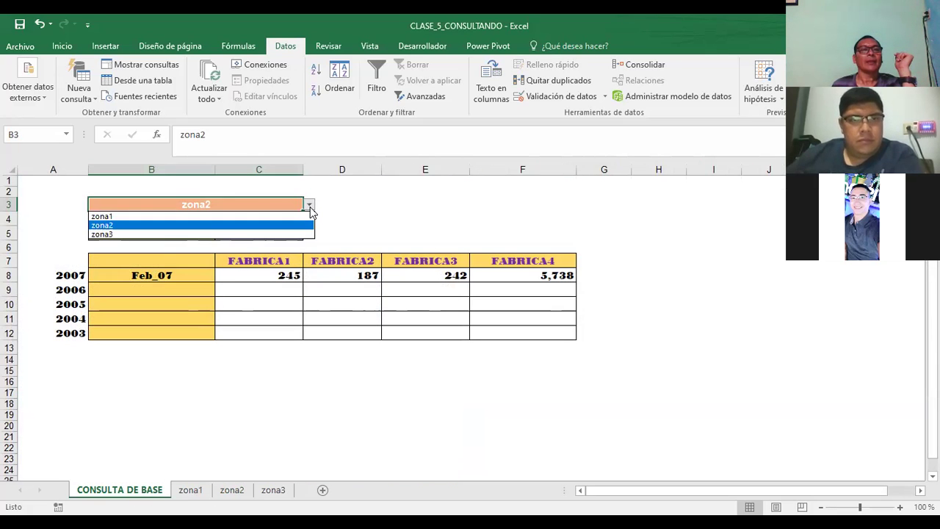
click(142, 230)
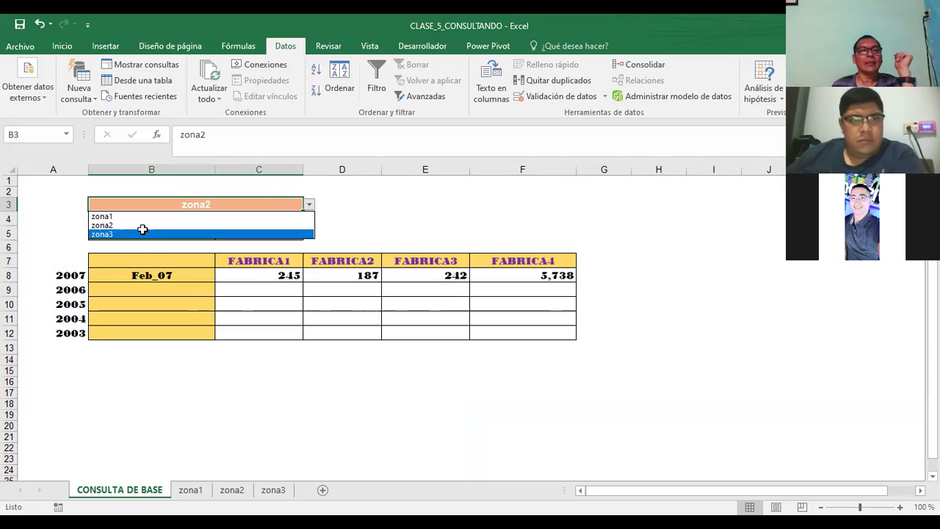
click(280, 500)
click(537, 250)
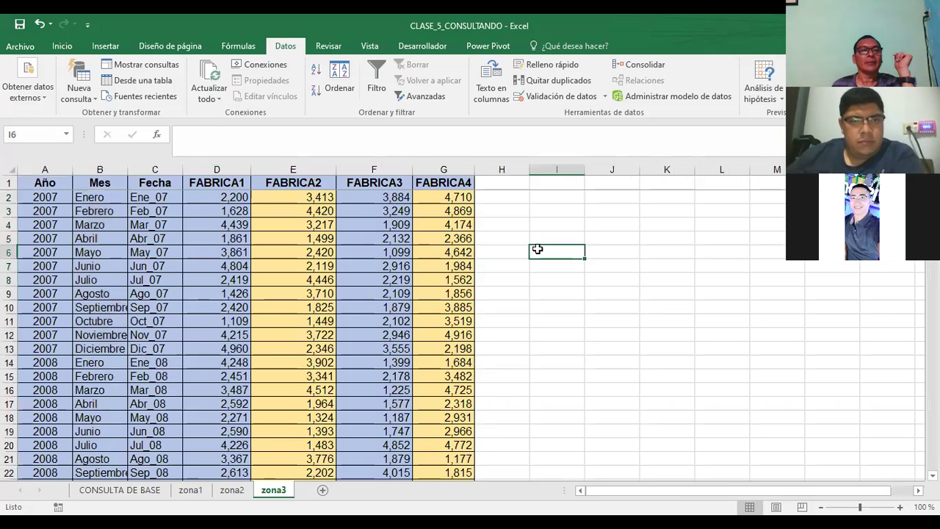
click(189, 490)
click(124, 490)
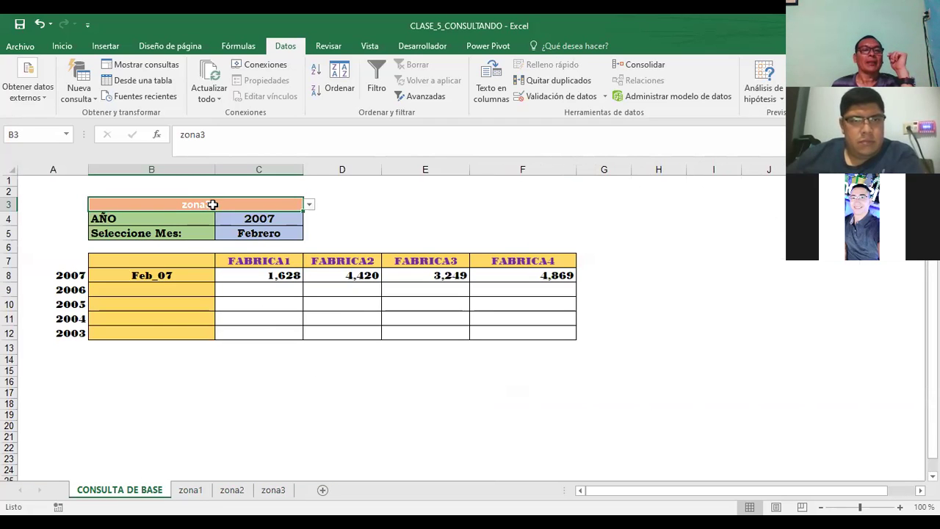
click(310, 204)
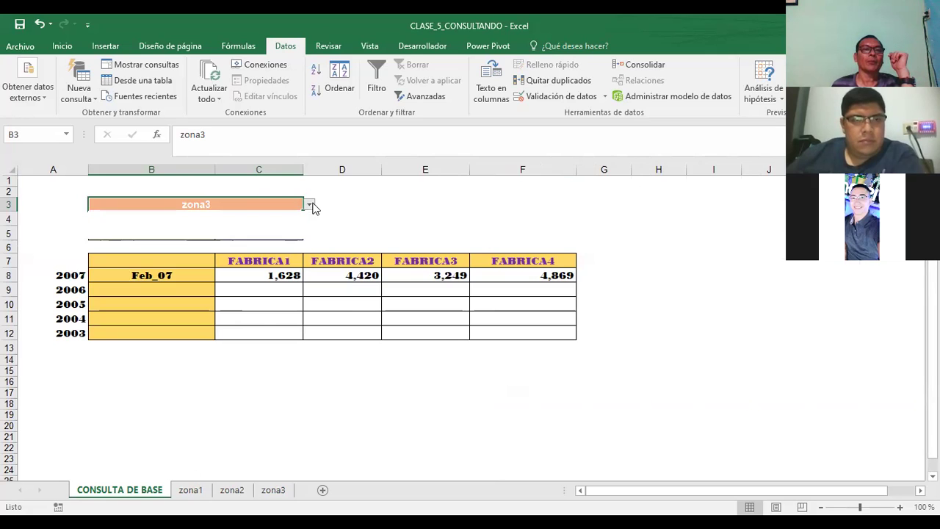
click(113, 213)
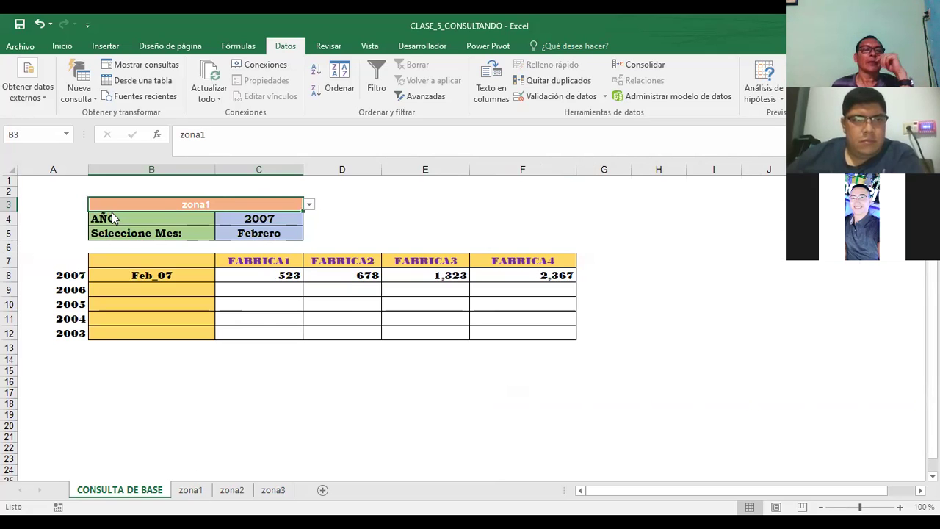
click(290, 215)
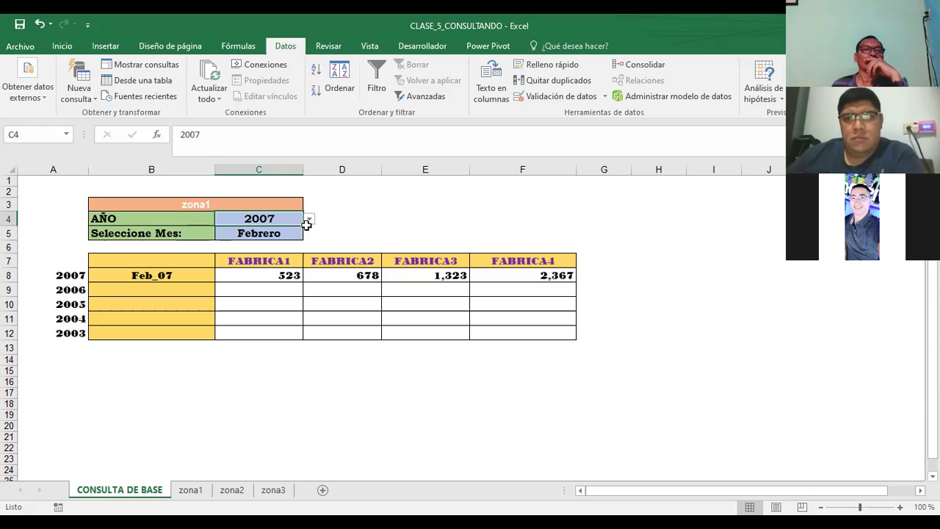
Try 2011 and 2008 in the C4 year list, ending on 2009 to show Feb_09 figures.
click(308, 220)
click(238, 269)
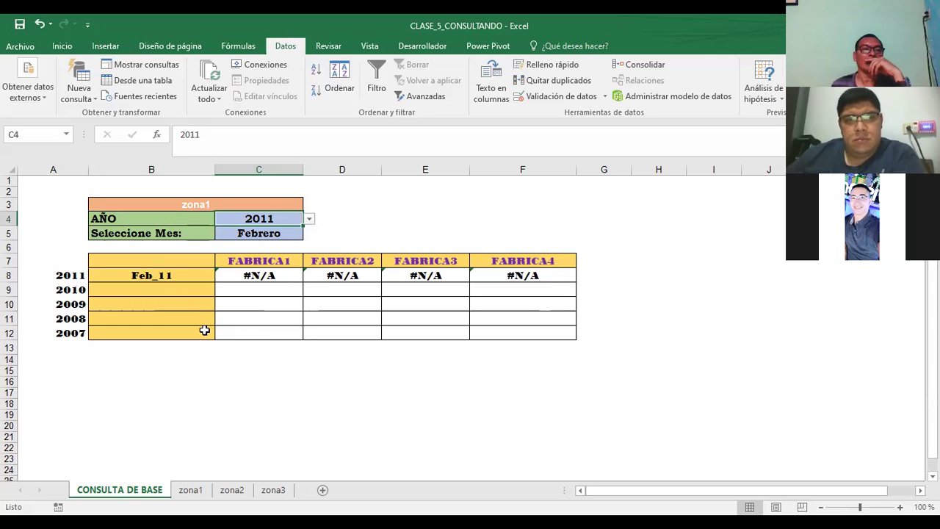
click(309, 219)
click(226, 241)
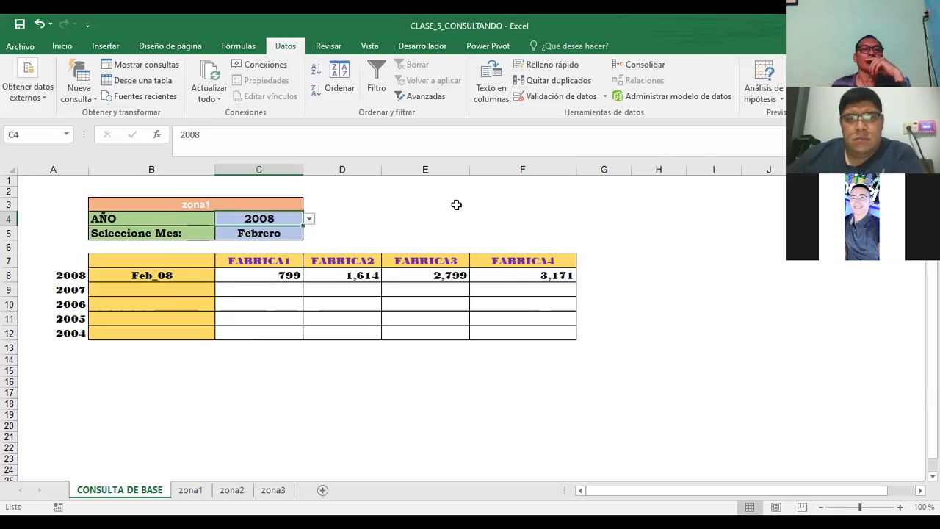
click(312, 219)
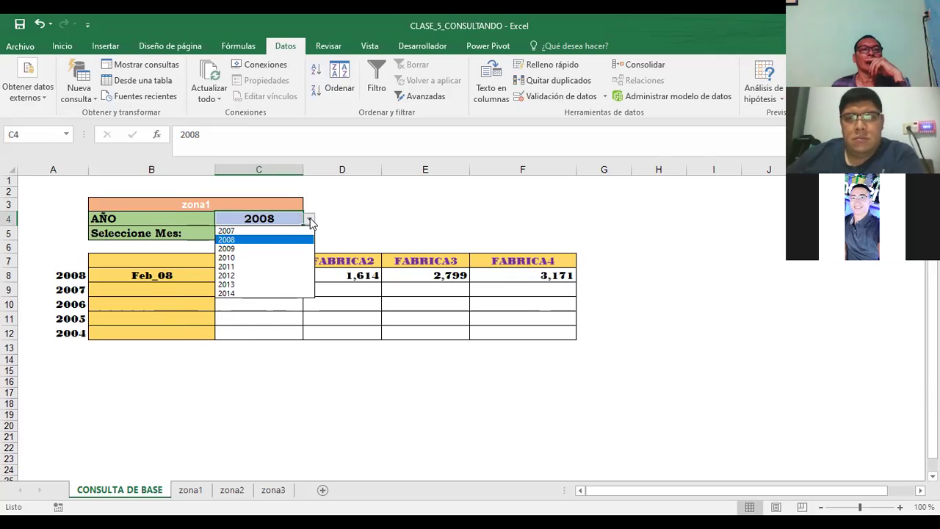
click(241, 250)
click(418, 230)
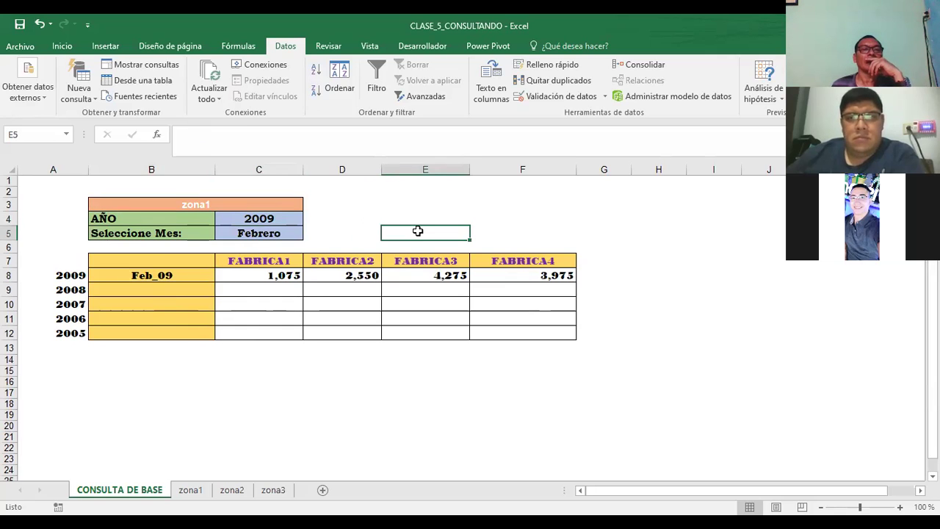
click(150, 275)
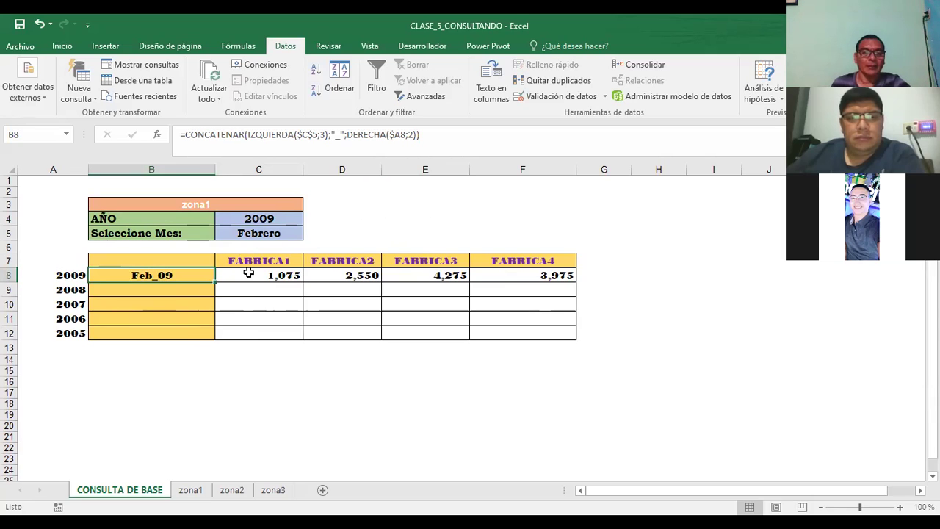
click(249, 273)
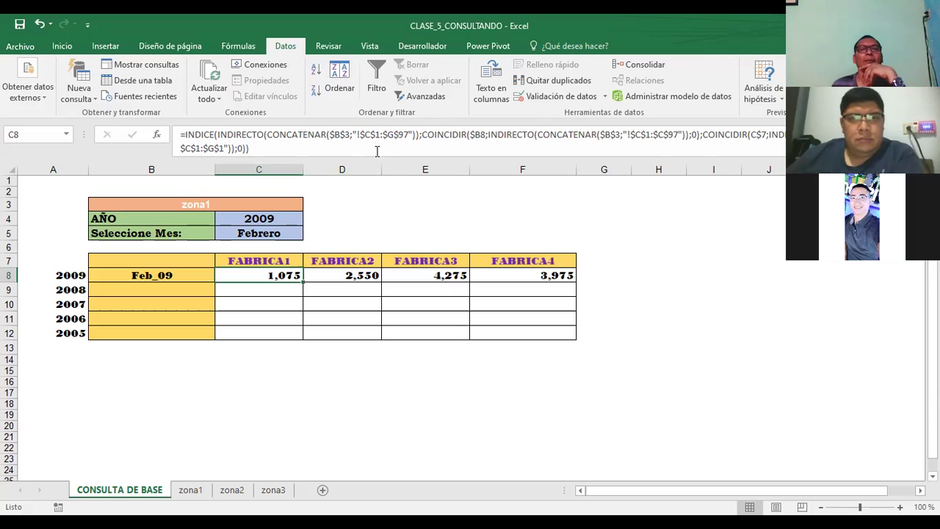
click(357, 135)
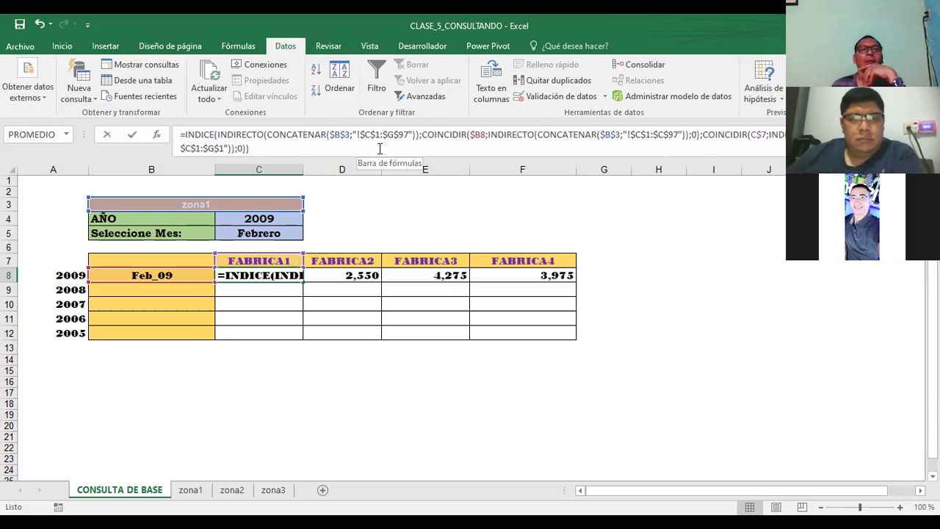
click(356, 134)
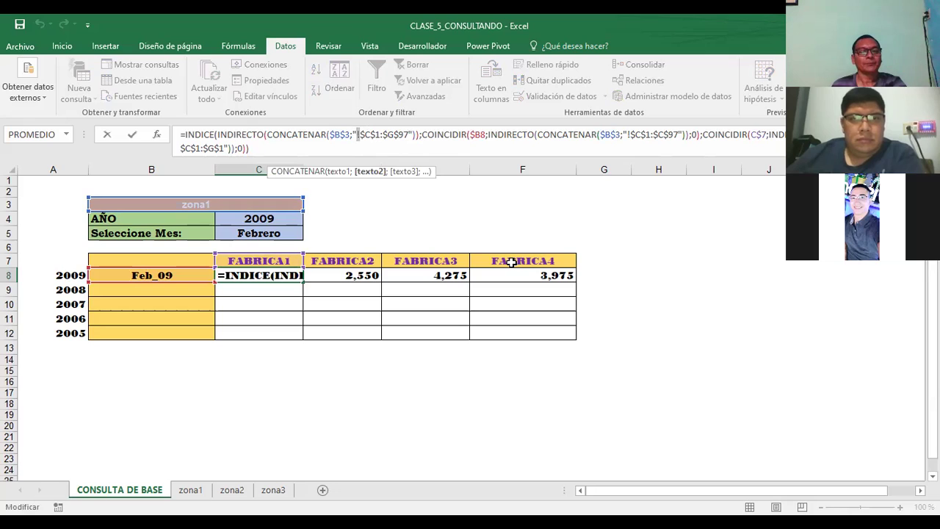
key(ctrl+Return)
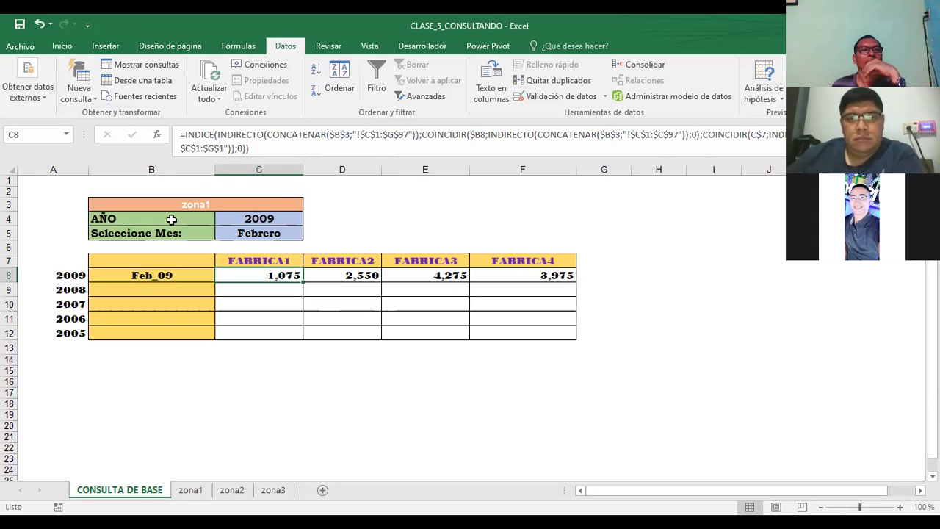
click(171, 220)
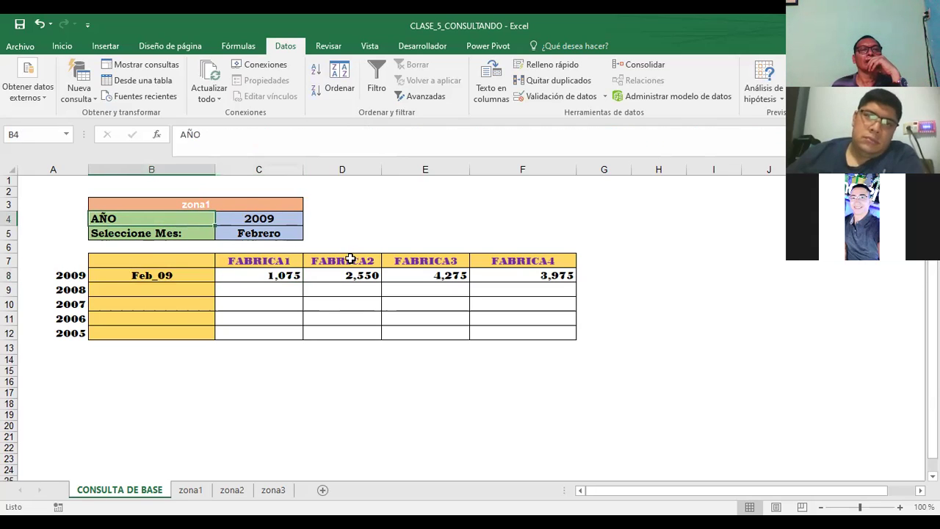
click(263, 275)
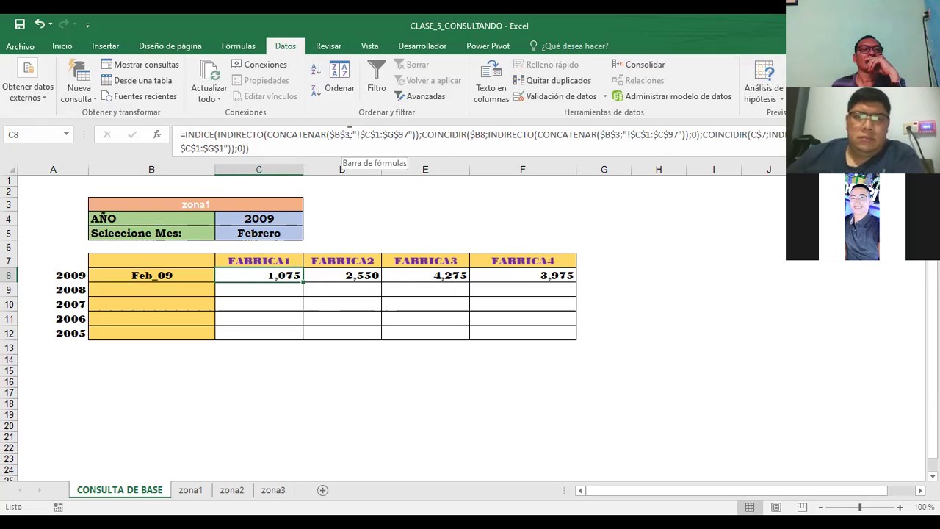
click(172, 215)
click(176, 205)
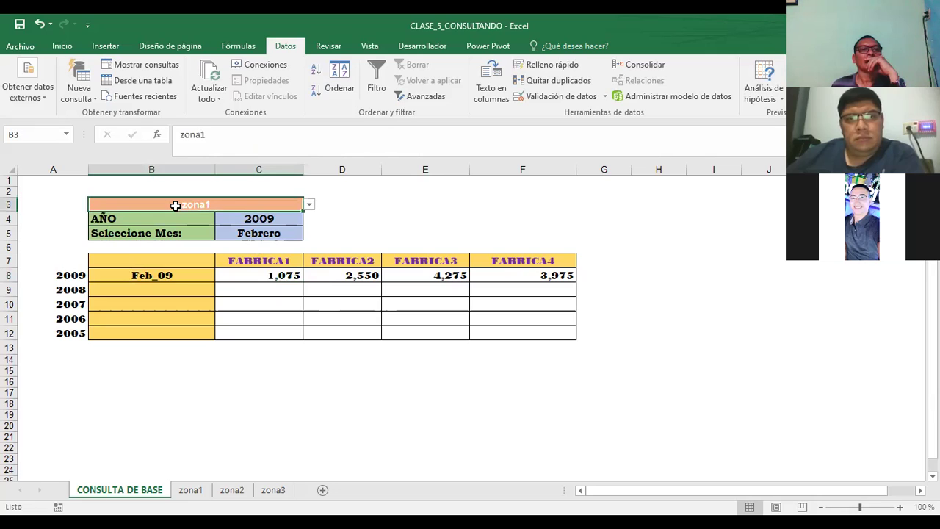
click(236, 273)
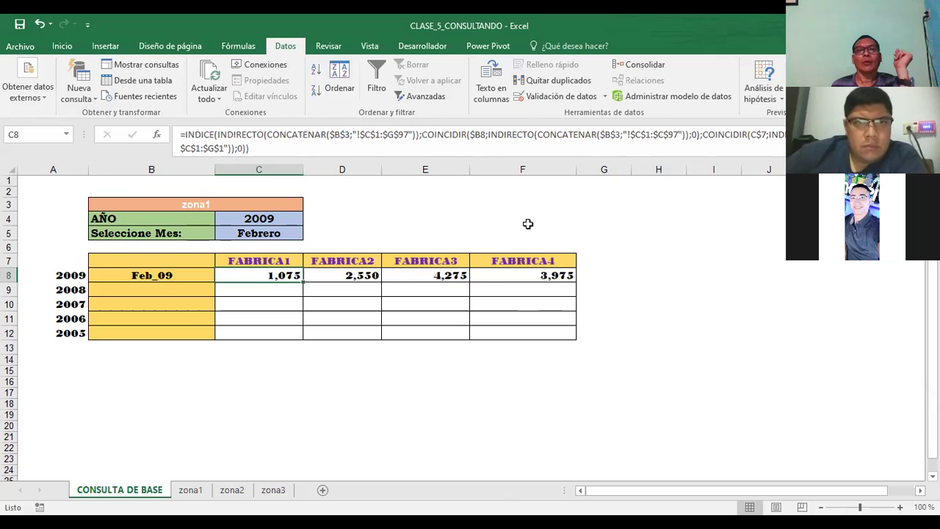
double_click(279, 284)
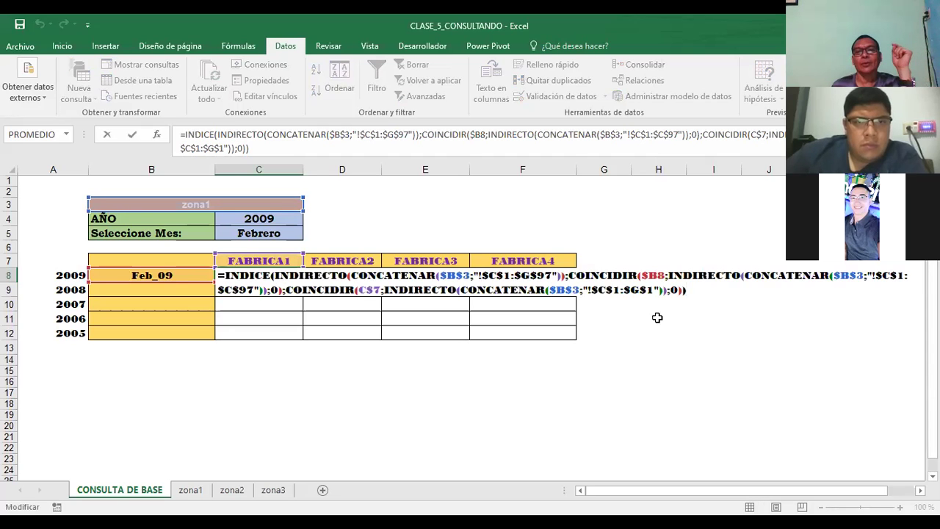
drag(720, 492, 731, 492)
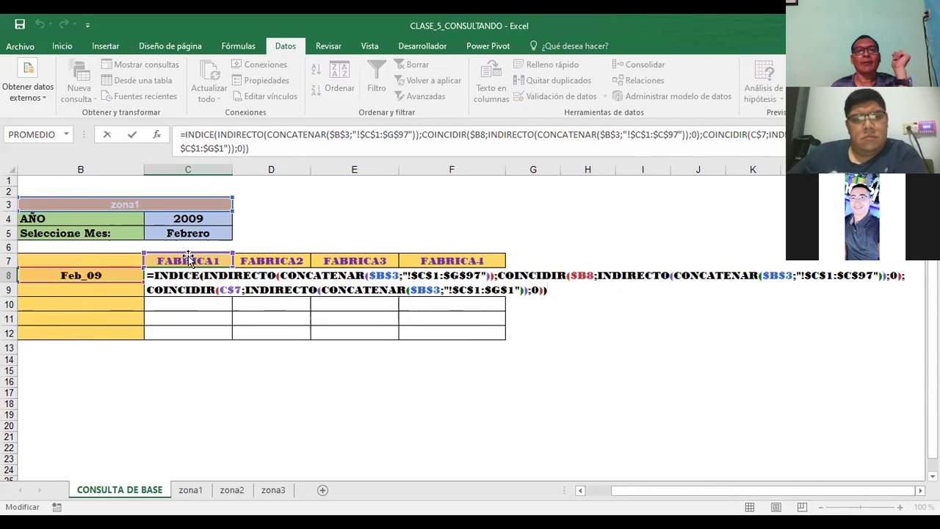
drag(642, 493, 727, 495)
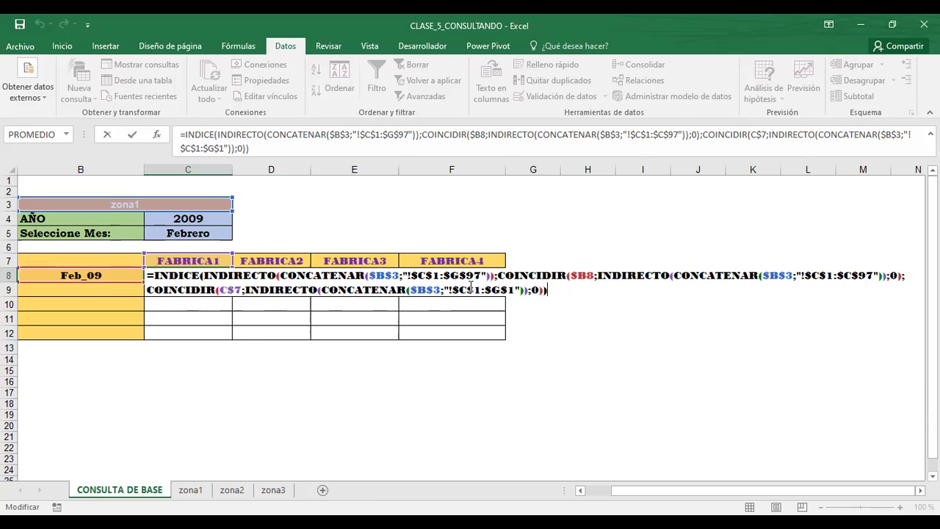
key(ctrl+Return)
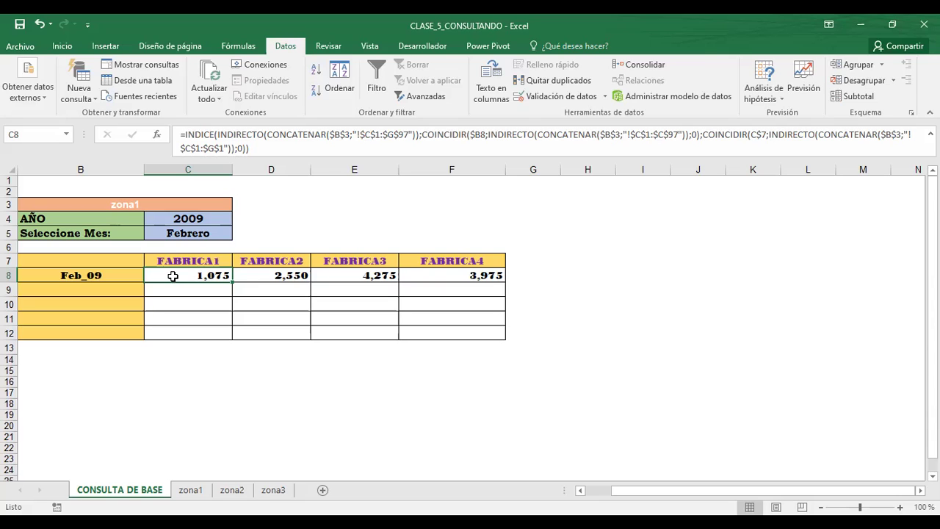
Cycle the C5 month list through Abril and Octubre, ending on Junio for Jun_09 values.
click(443, 275)
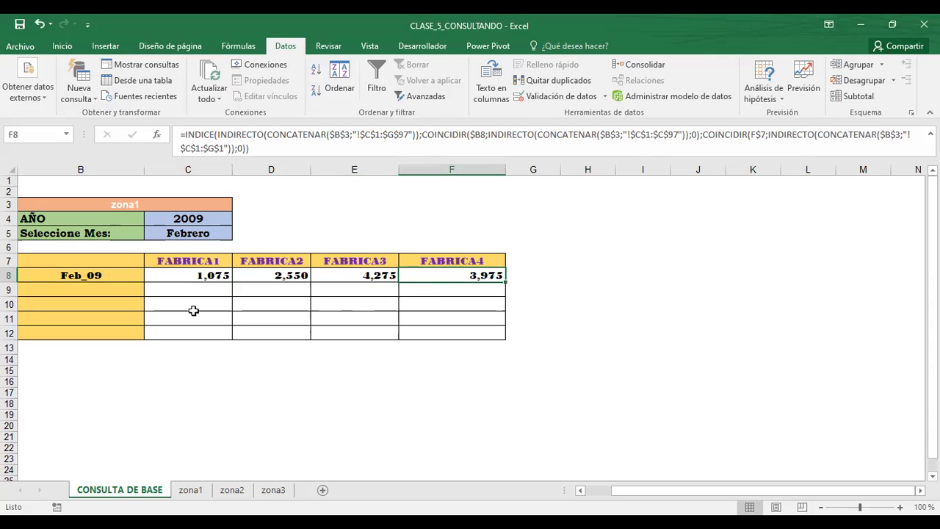
click(78, 275)
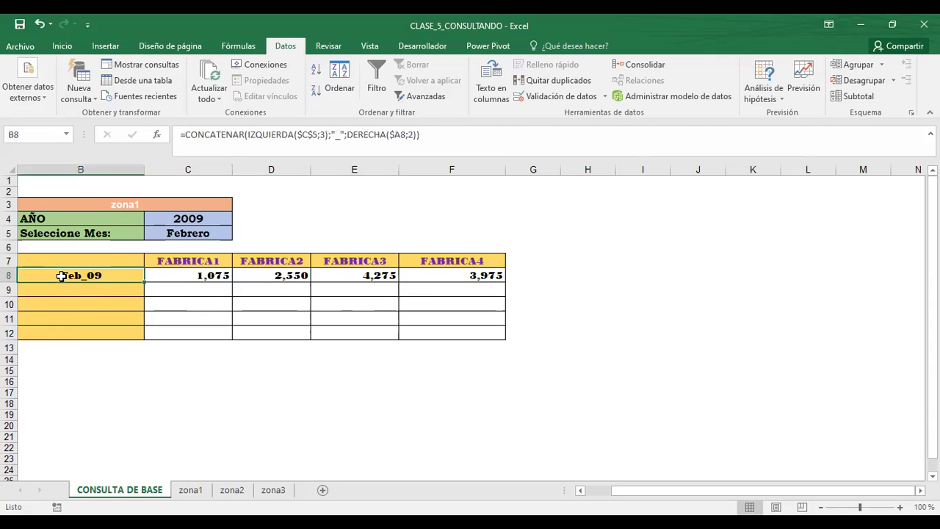
click(198, 232)
click(239, 233)
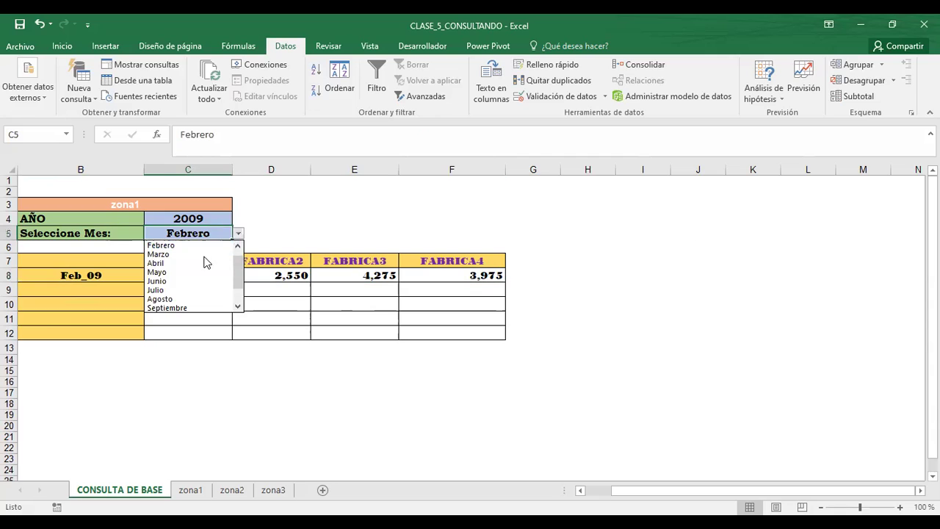
click(151, 263)
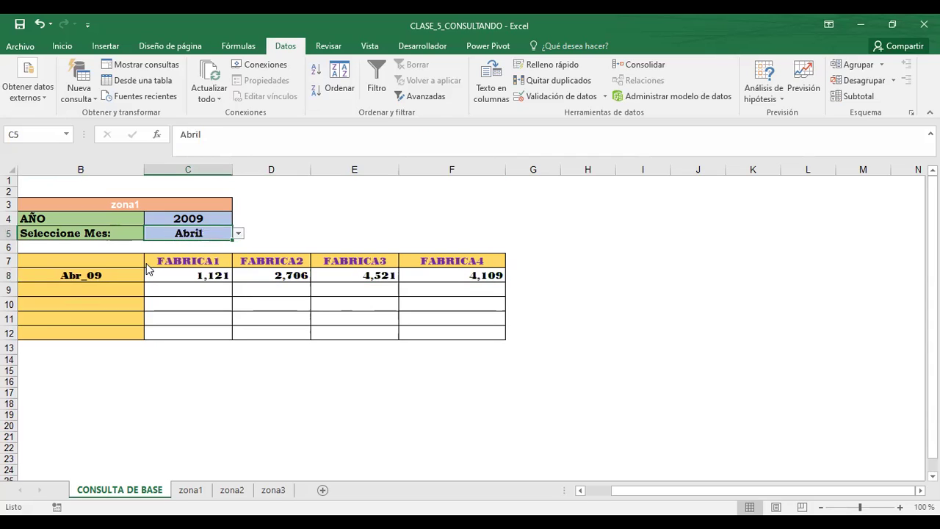
click(239, 233)
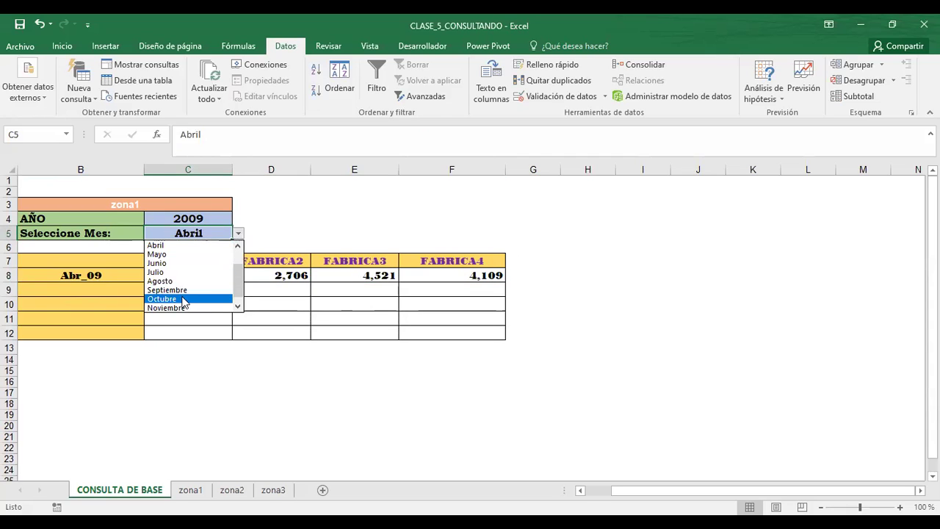
click(182, 298)
click(238, 232)
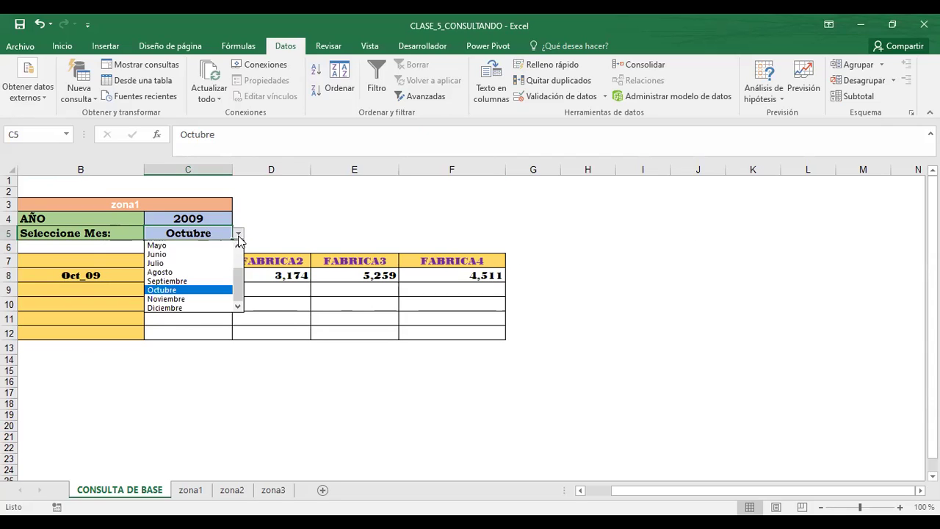
click(157, 255)
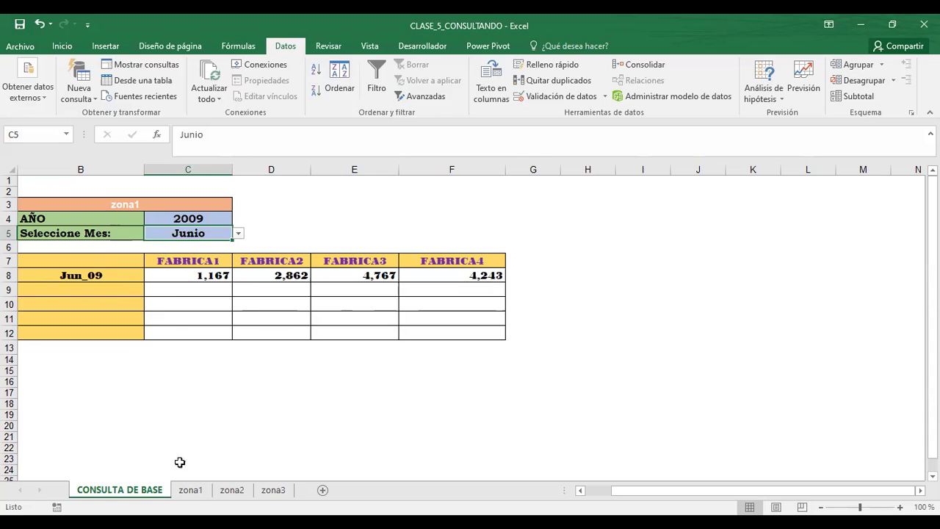
click(192, 490)
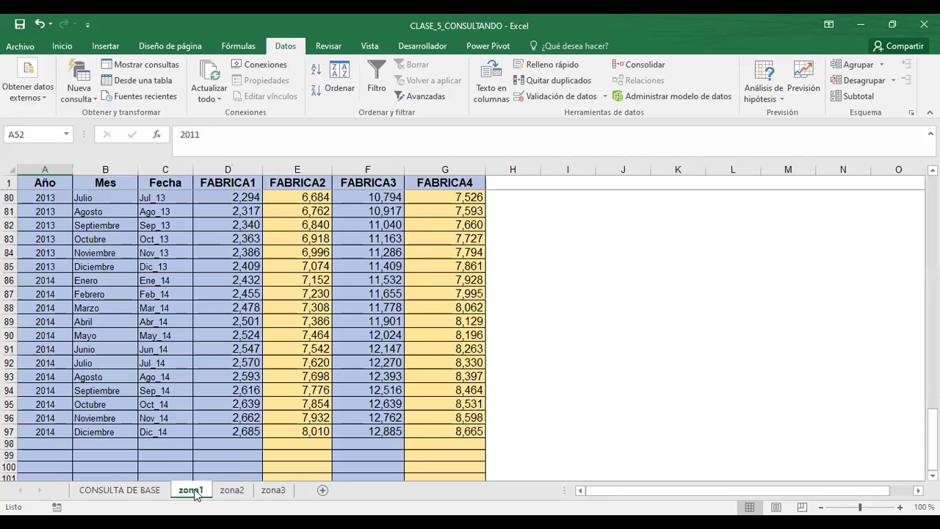
click(675, 320)
scroll(675, 321, up, 11)
scroll(674, 321, up, 9)
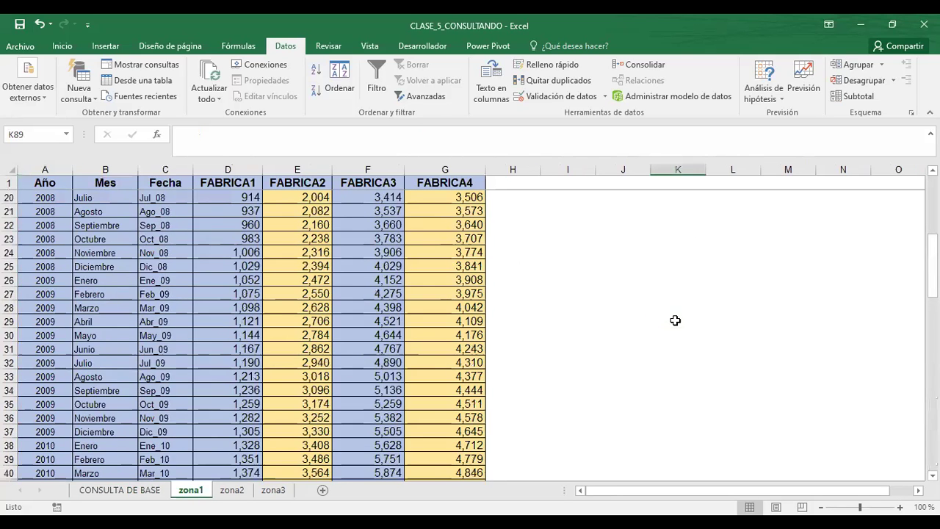
scroll(674, 321, up, 6)
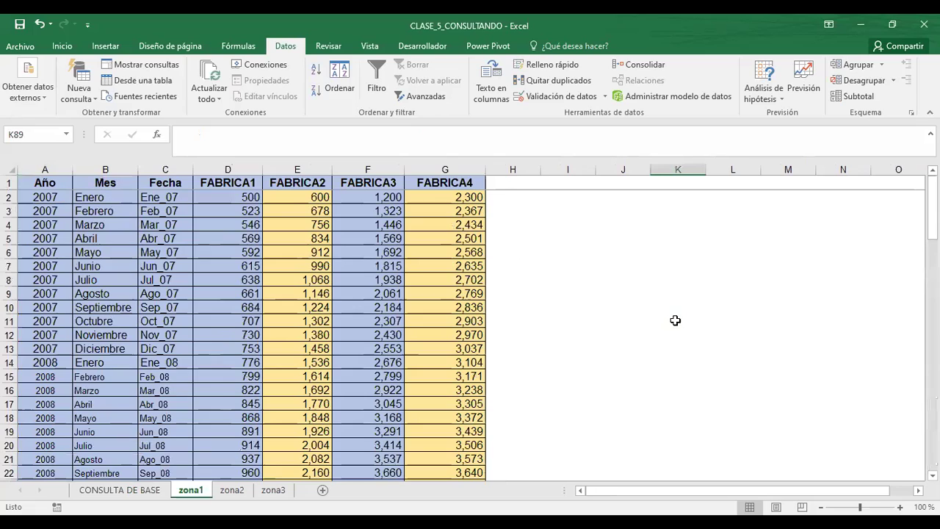
click(214, 194)
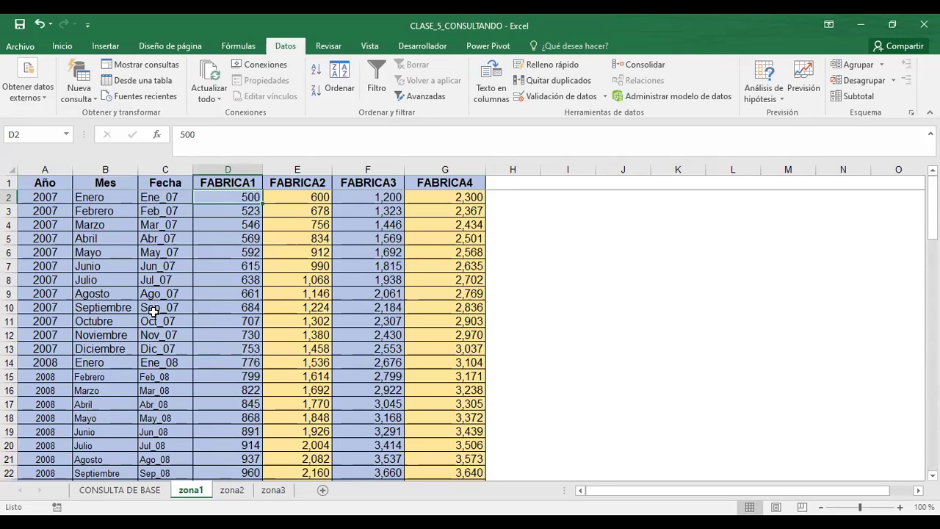
click(232, 491)
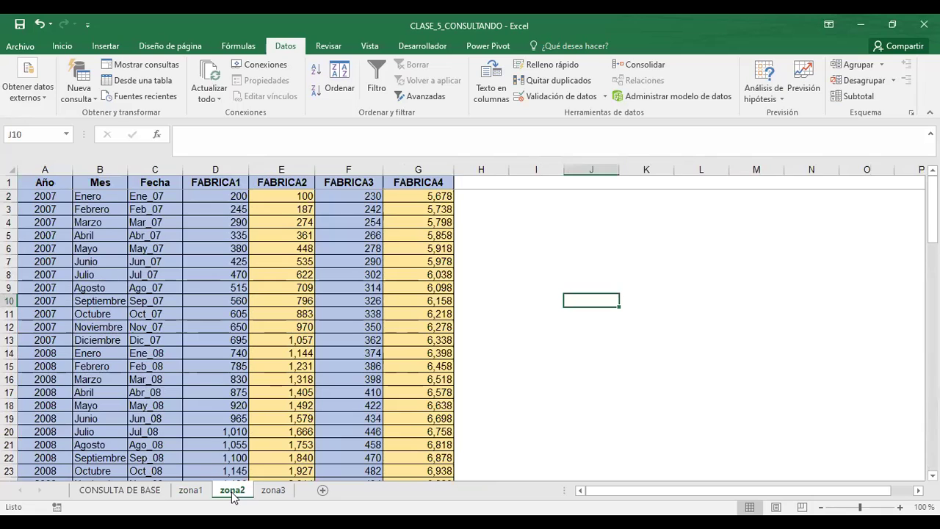
click(276, 491)
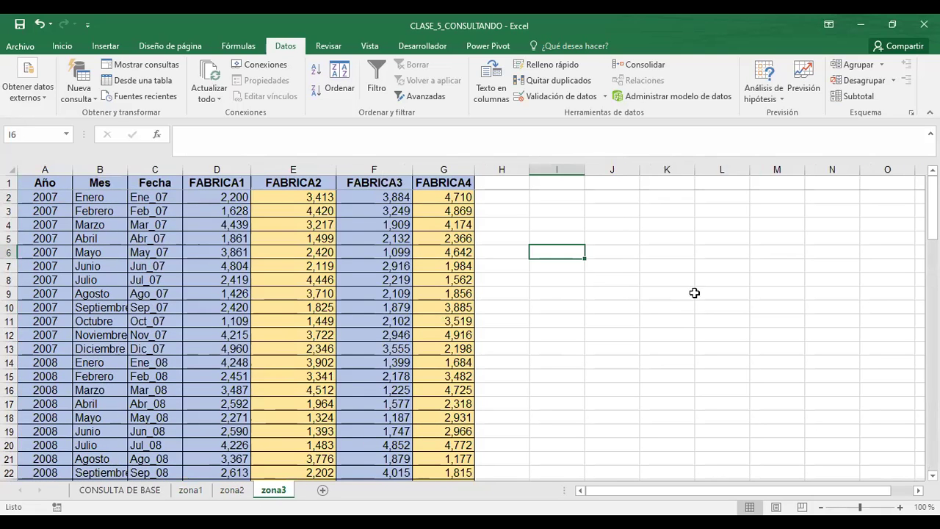
click(110, 494)
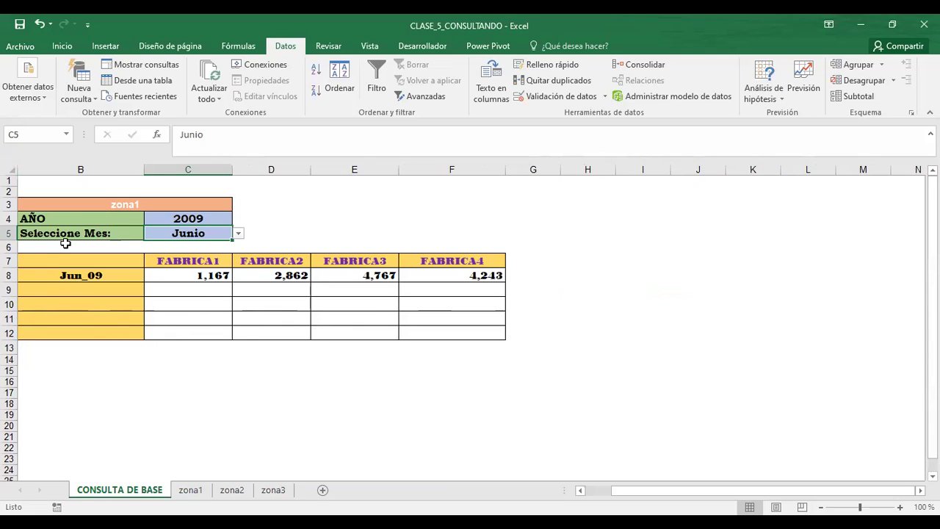
Select C4 and scroll left to reveal the 2009–2005 year labels in column A.
click(188, 219)
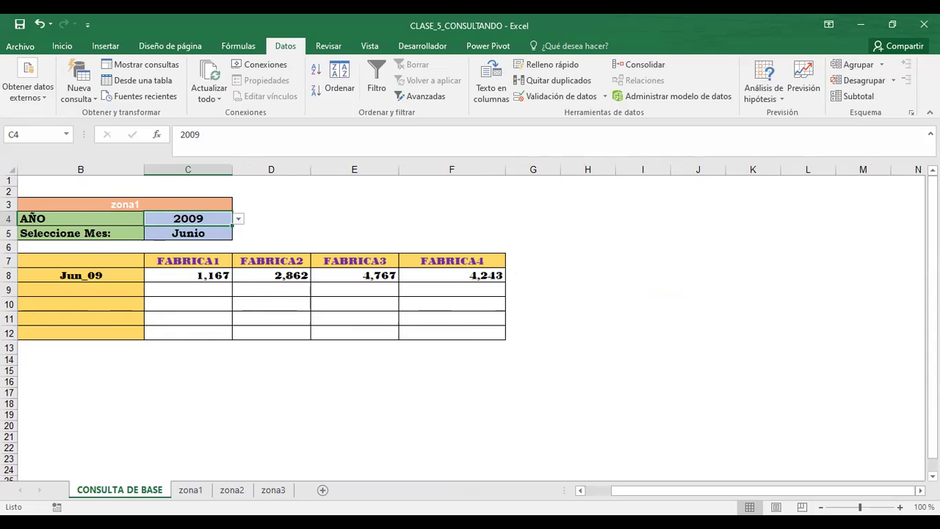
click(581, 491)
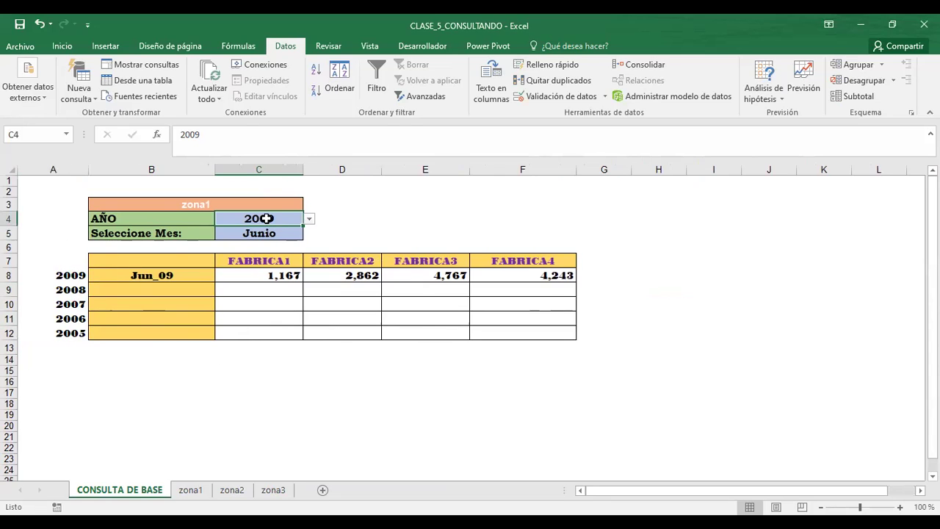
click(72, 263)
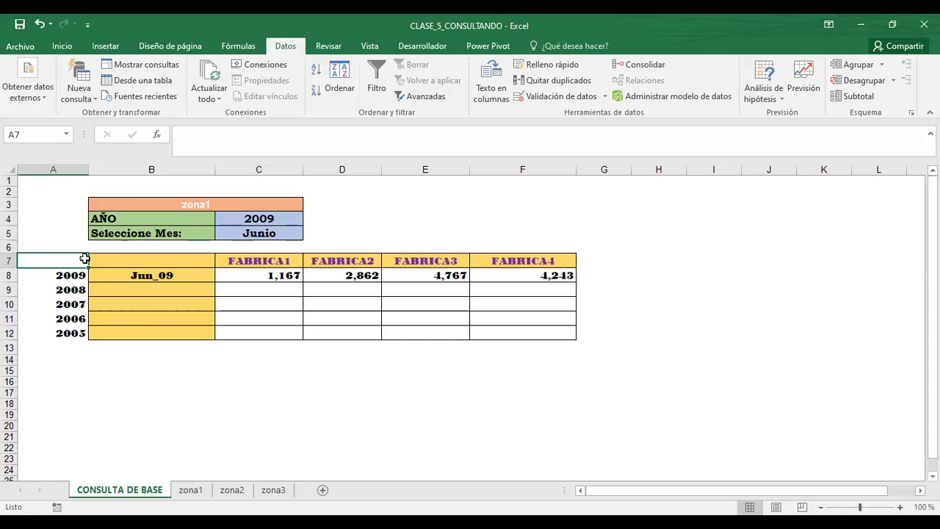
click(261, 220)
click(65, 262)
click(64, 270)
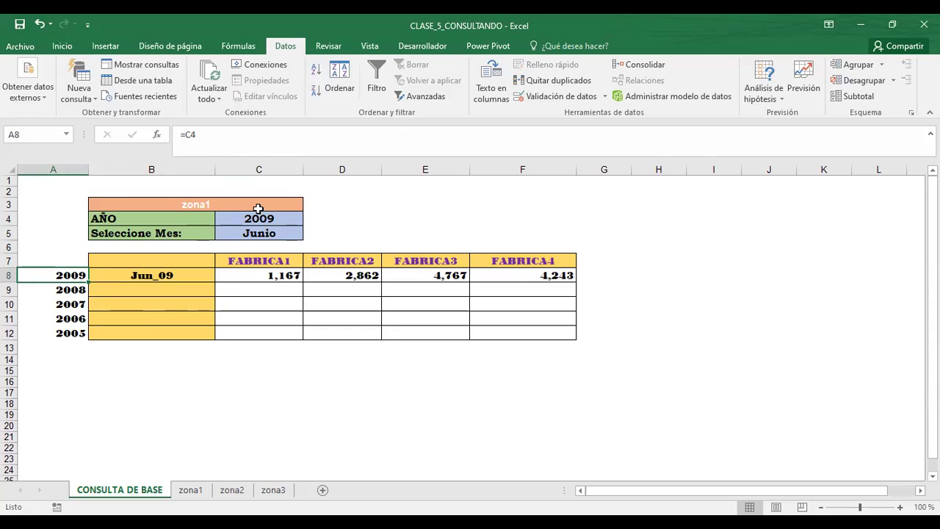
click(65, 297)
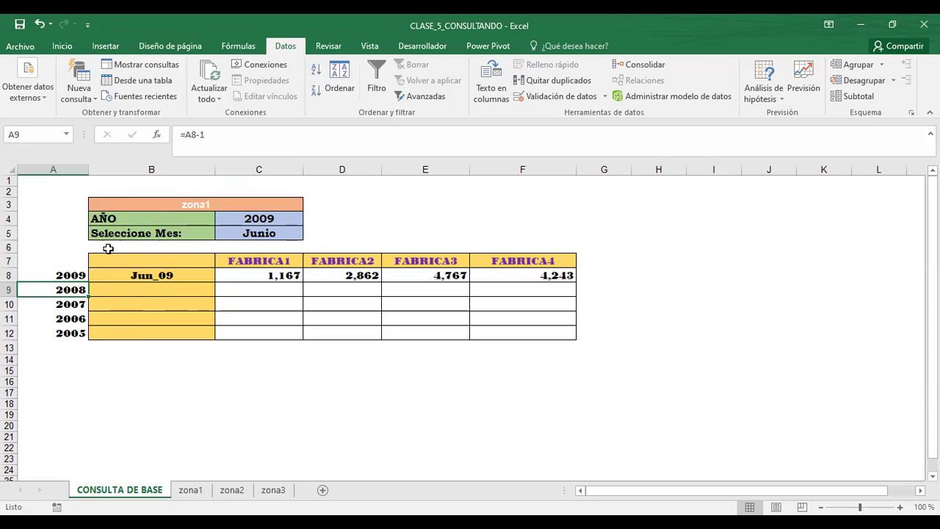
click(83, 274)
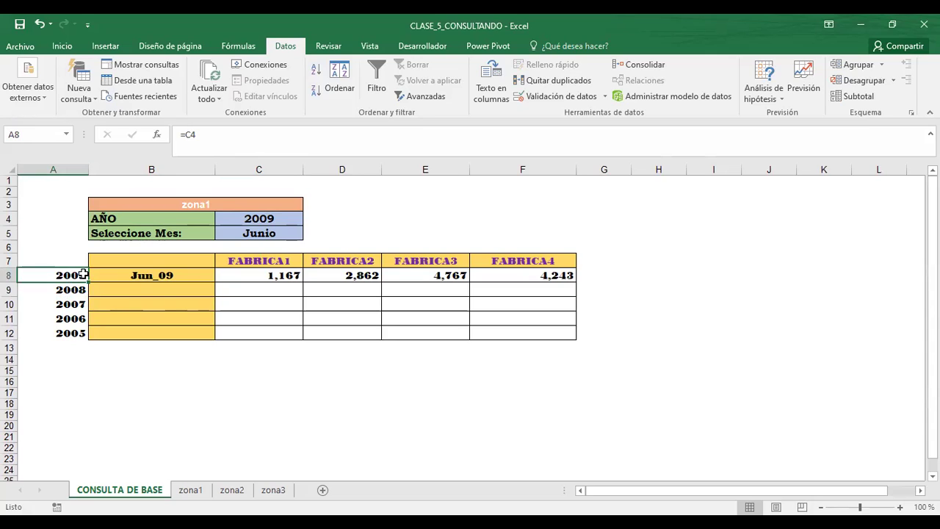
click(63, 288)
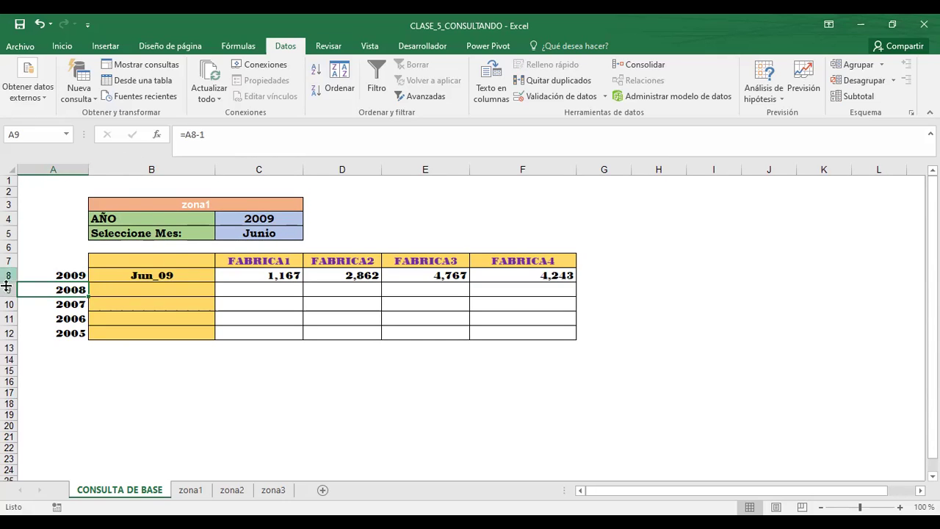
click(63, 274)
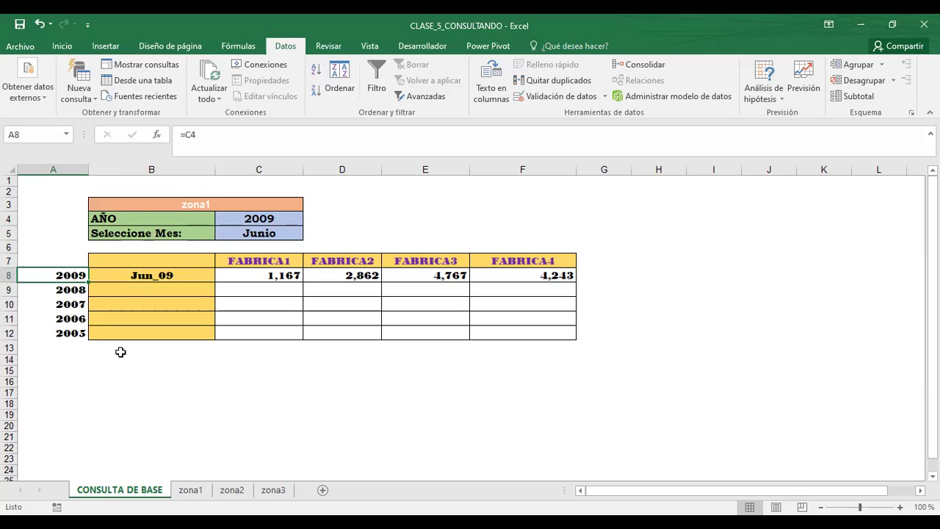
click(72, 342)
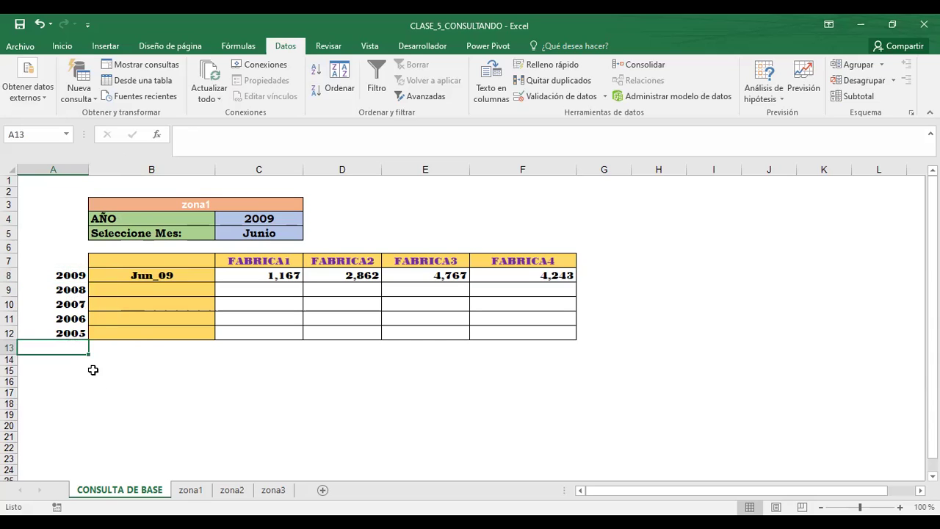
Query Septiembre 2011 to get the Sep_11 factory values, then switch to PowerPoint.
click(403, 215)
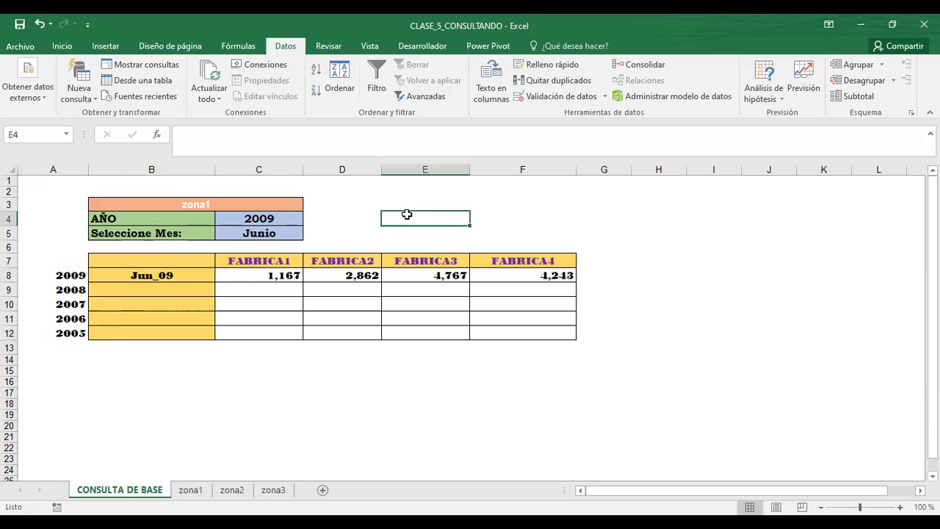
click(244, 234)
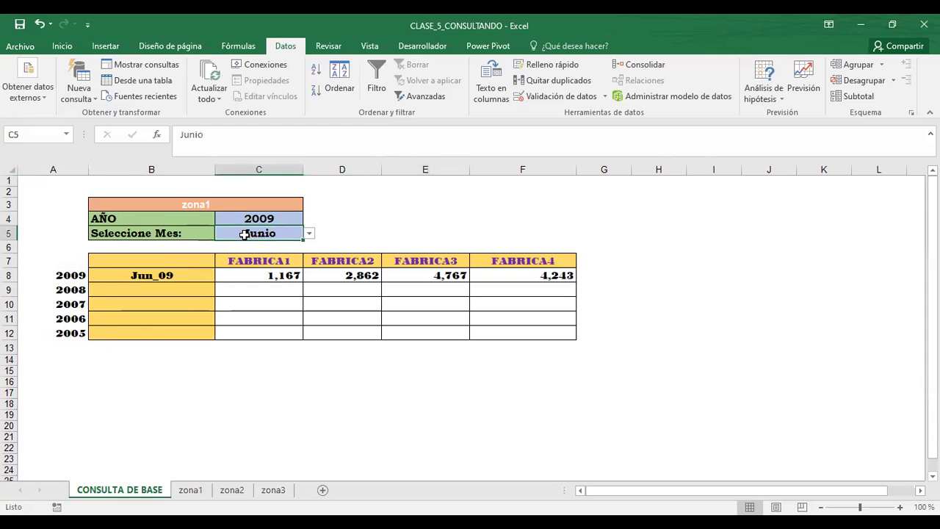
click(309, 234)
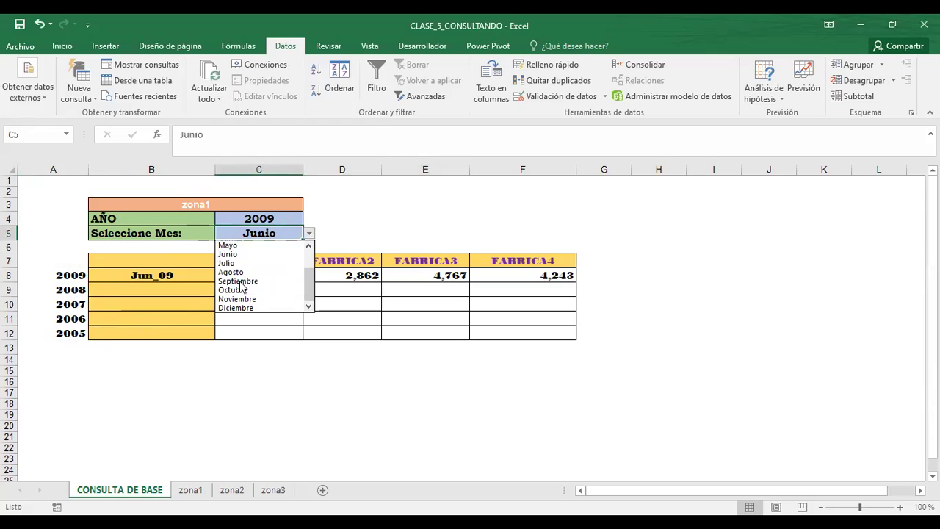
click(239, 280)
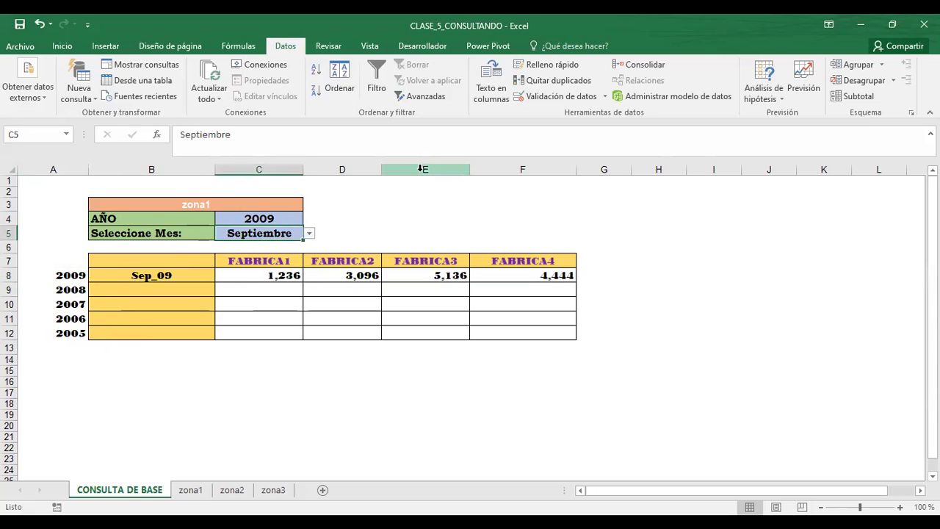
click(266, 218)
click(309, 219)
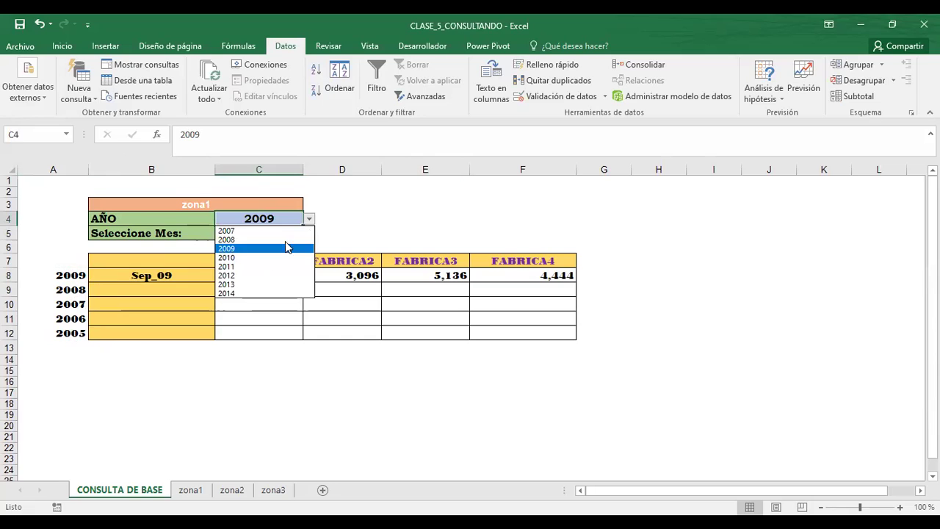
click(262, 265)
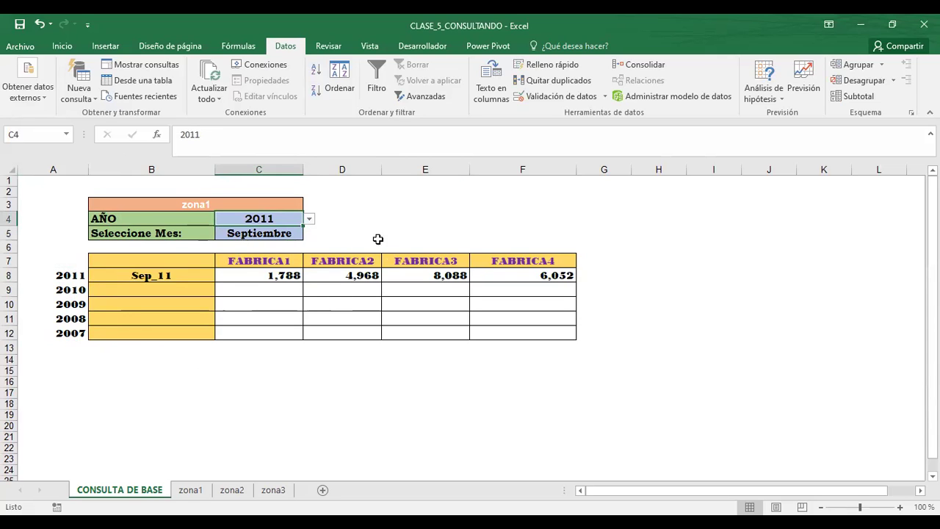
click(241, 273)
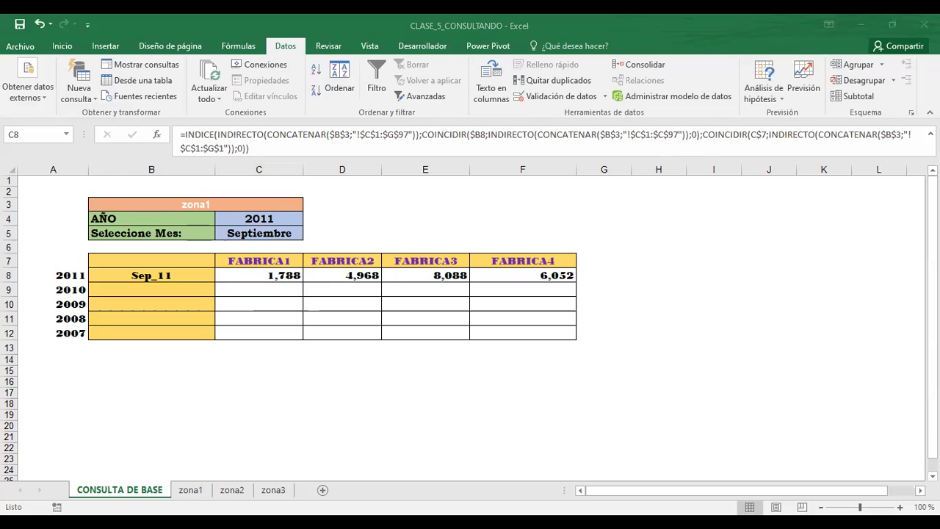
key(alt+Tab)
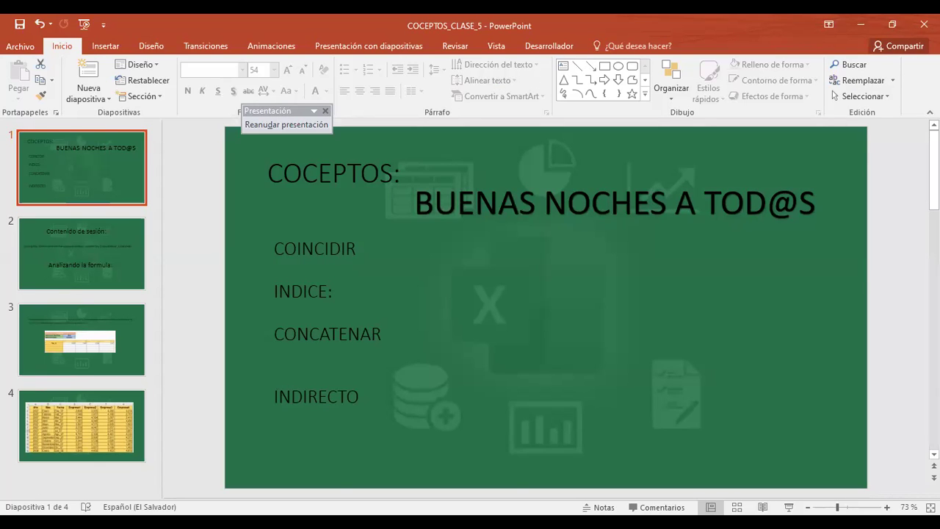
Present the PowerPoint slides on the lookup formula and source data table, then return to Excel.
key(F5)
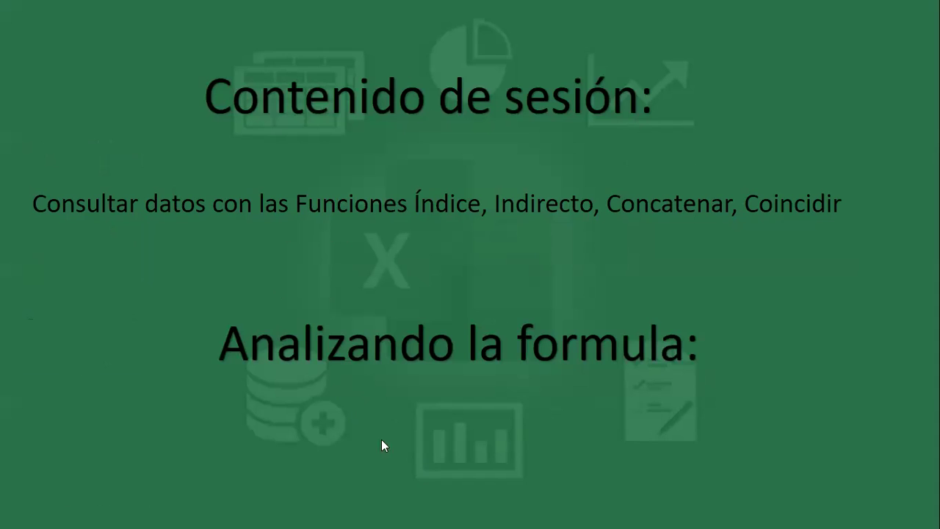
click(379, 352)
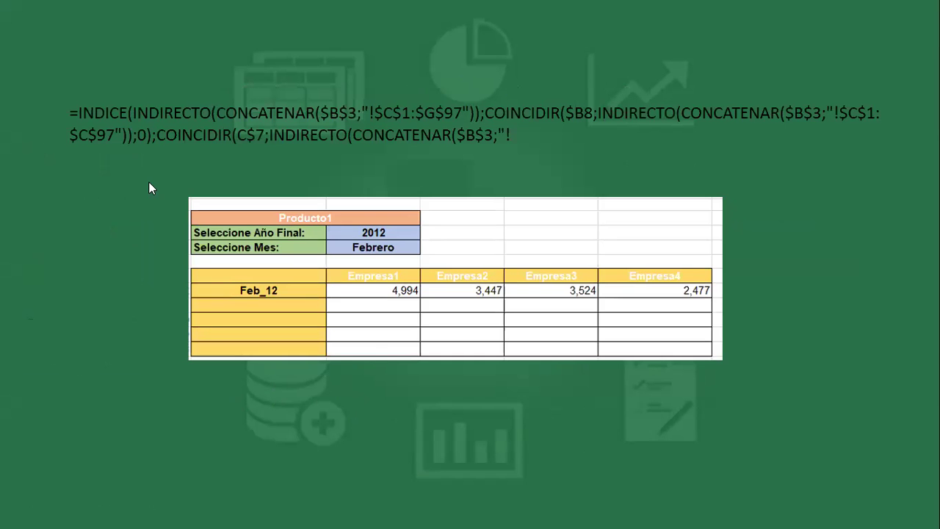
click(370, 468)
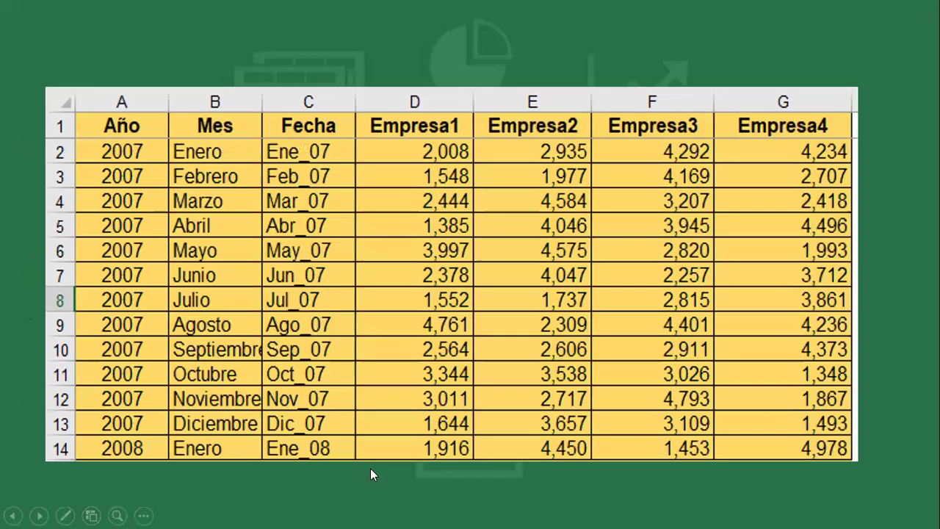
key(Escape)
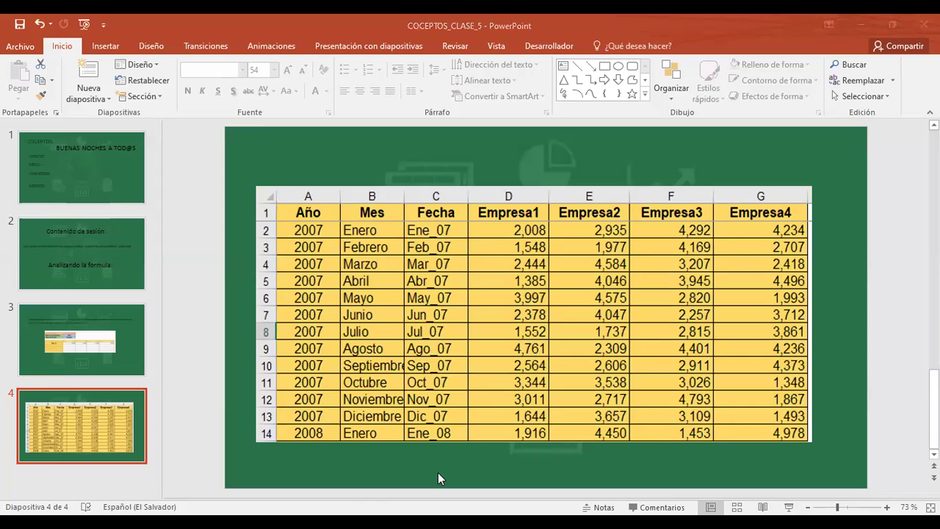
key(alt+Tab)
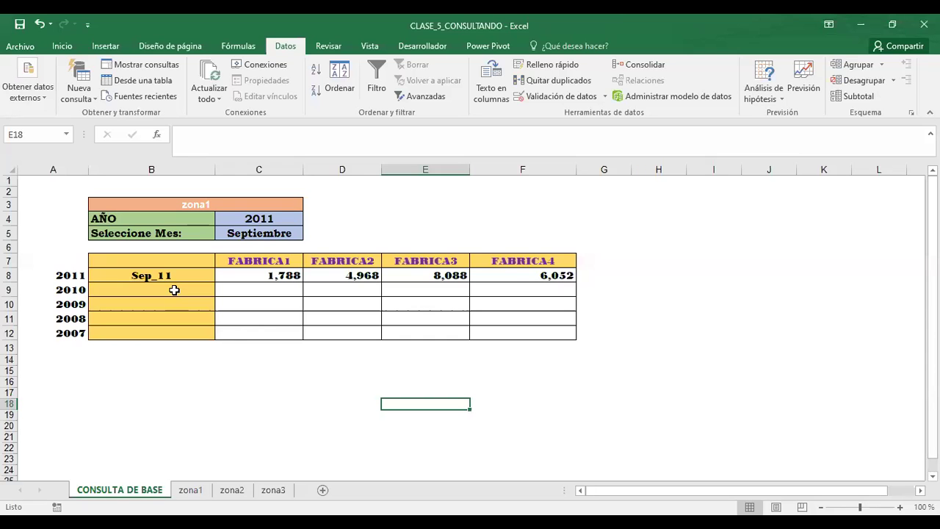
Check the lookup formula in C8, then insert a blank sheet Hoja1 after CONSULTA DE BASE.
click(254, 273)
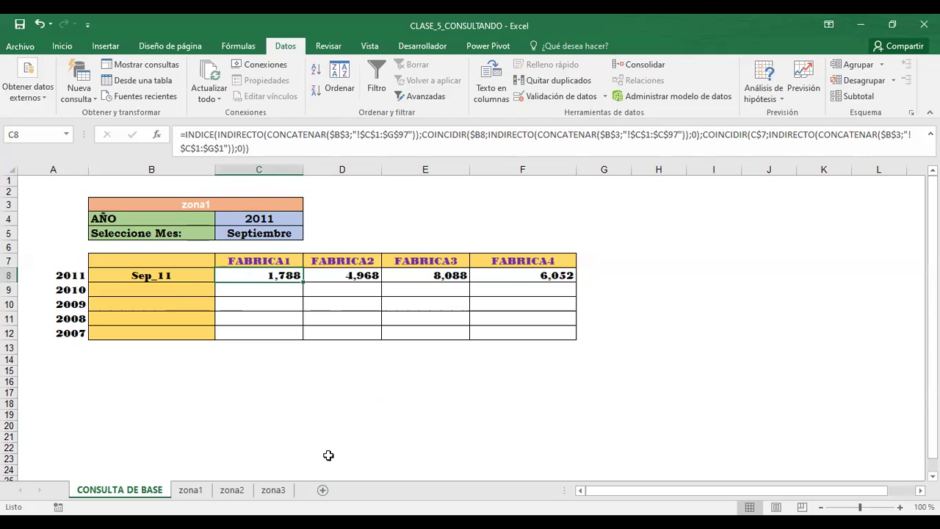
click(322, 491)
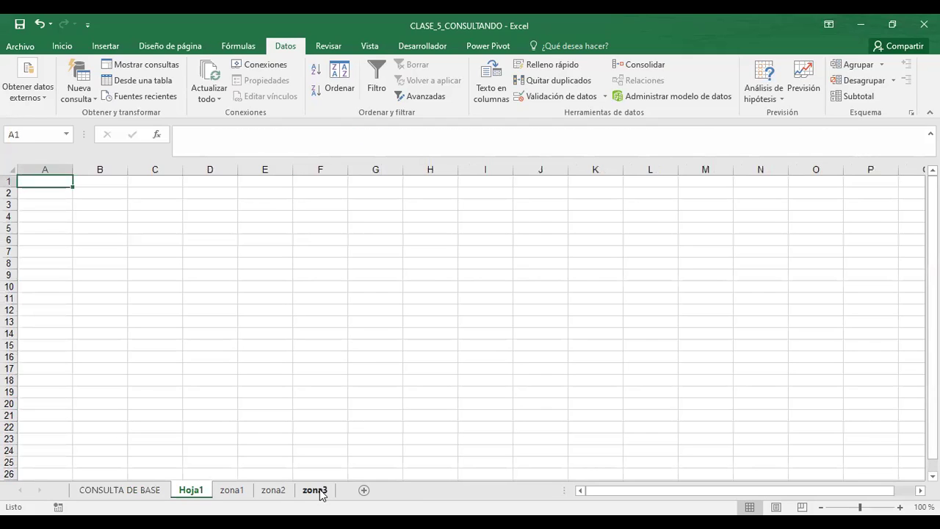
Move Hoja1 to the last position after zona3, rename it EJERCICIO1, and reopen CONSULTA DE BASE.
mouse_move(190, 493)
mouse_down()
mouse_move(312, 492)
mouse_move(273, 494)
mouse_up()
click(309, 493)
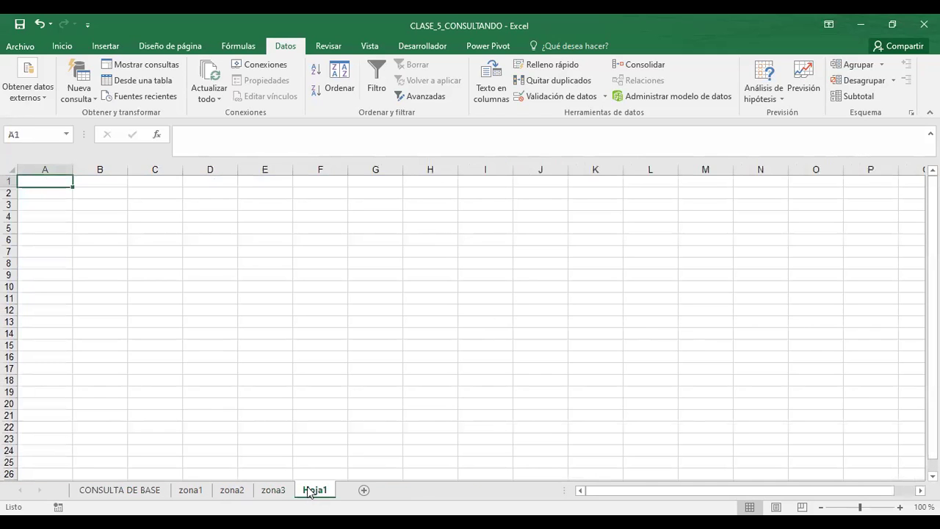
right_click(310, 492)
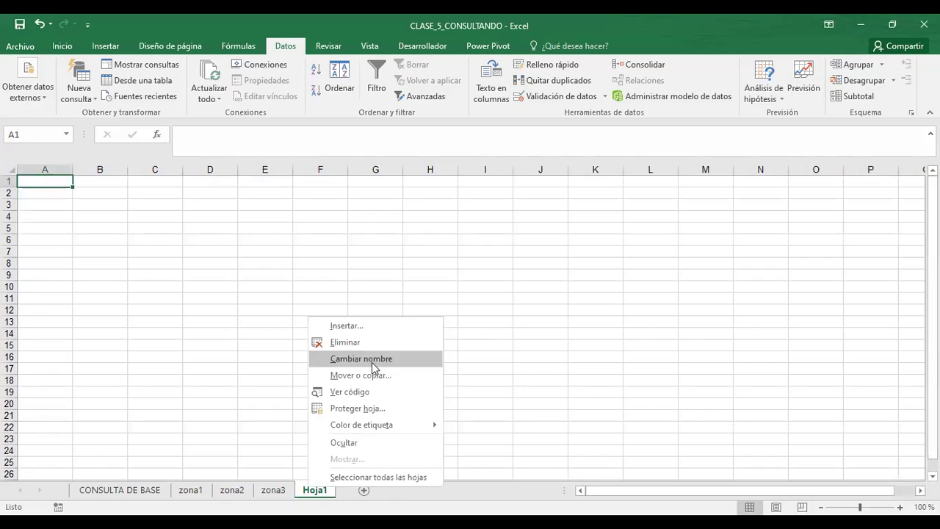
click(372, 360)
text(EJERCICIO)
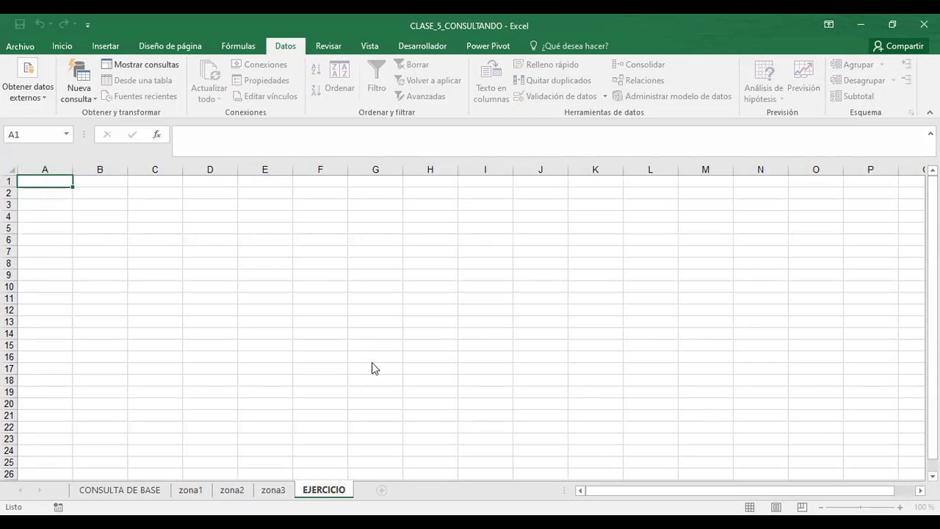
text(1)
key(Return)
click(189, 229)
click(125, 489)
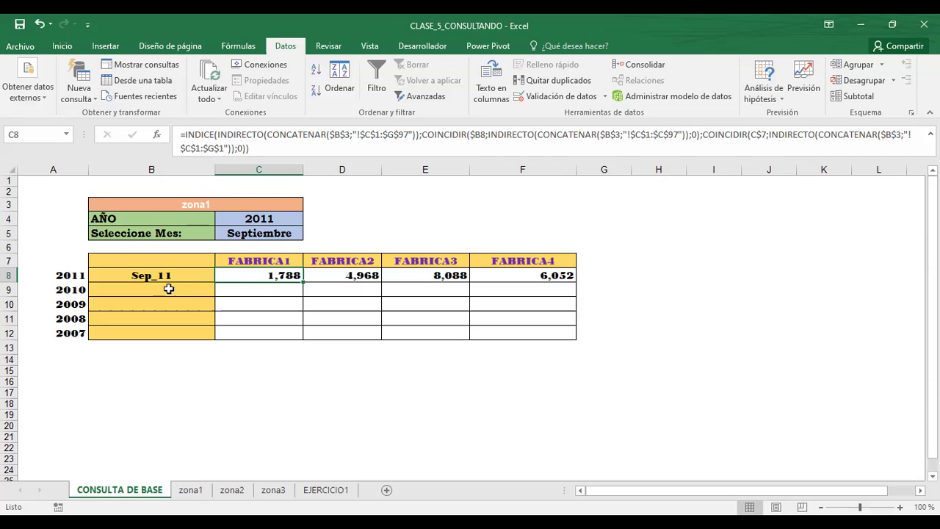
Review the month value and Fecha formula on the zona1 sheet, then return to CONSULTA DE BASE.
click(191, 489)
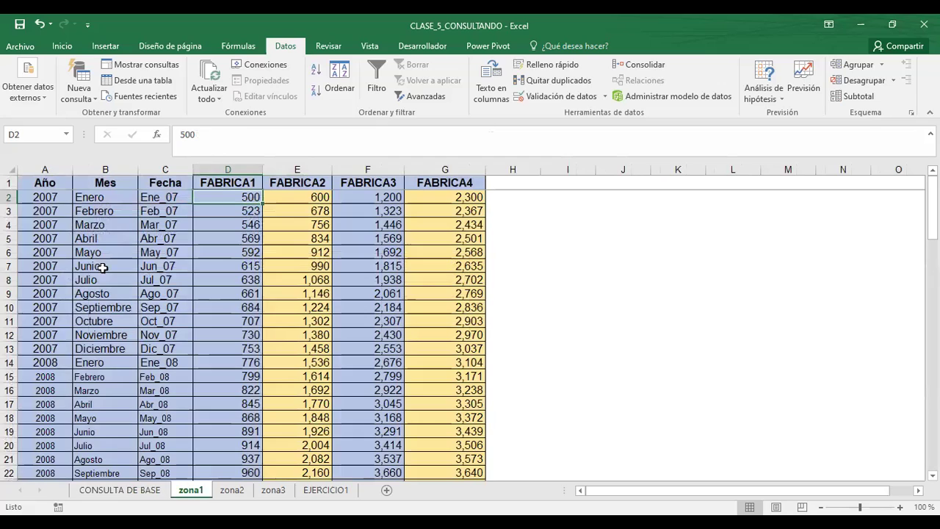
click(85, 200)
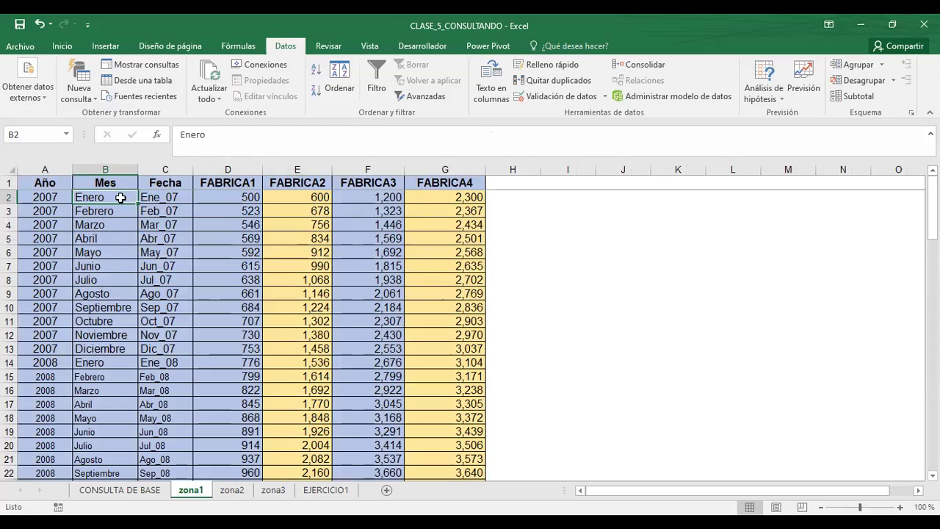
click(176, 196)
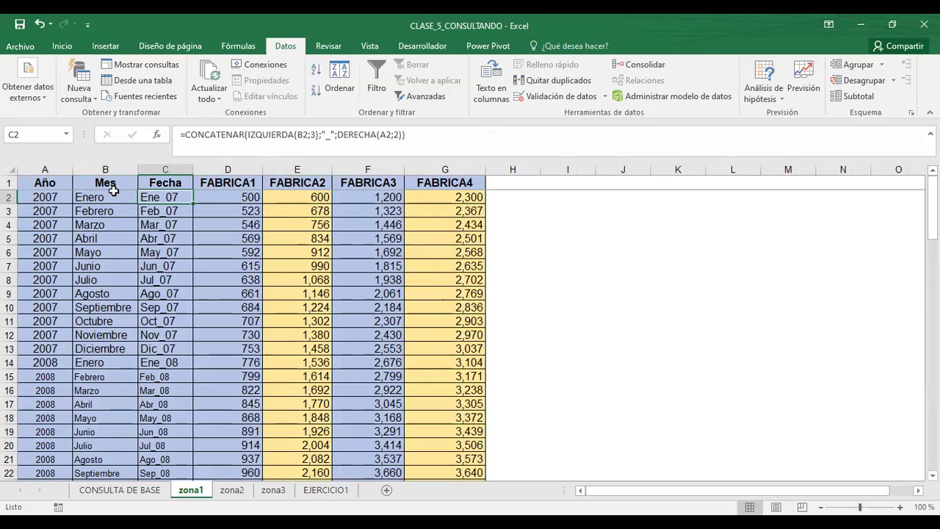
click(117, 490)
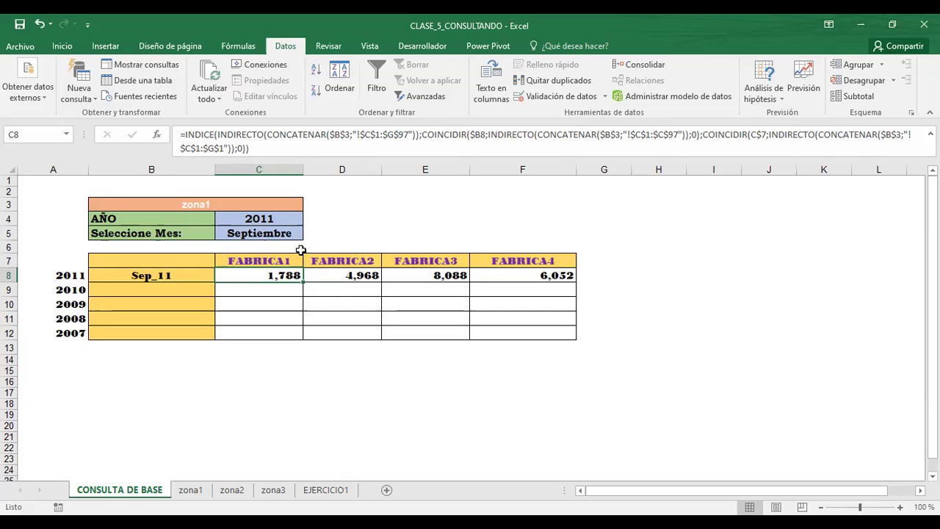
Add three new blank sheets after EJERCICIO1.
click(324, 491)
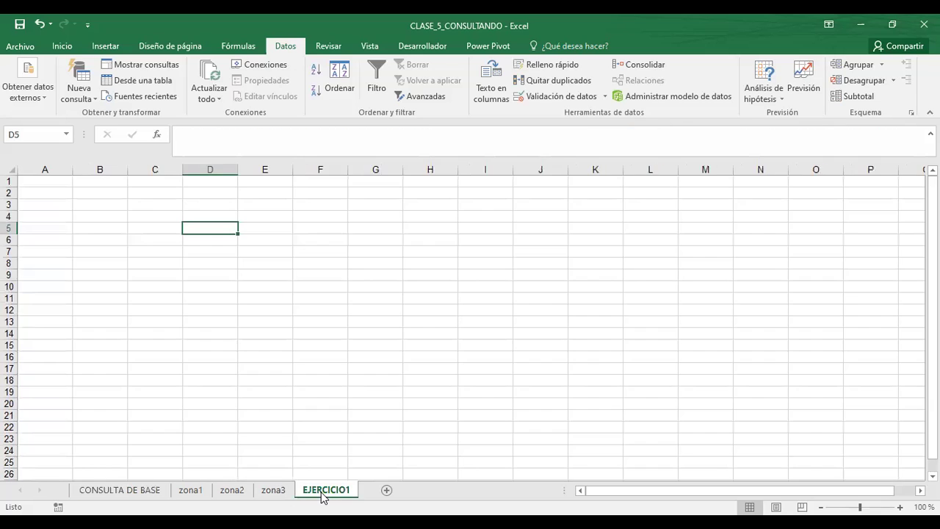
click(386, 490)
click(427, 491)
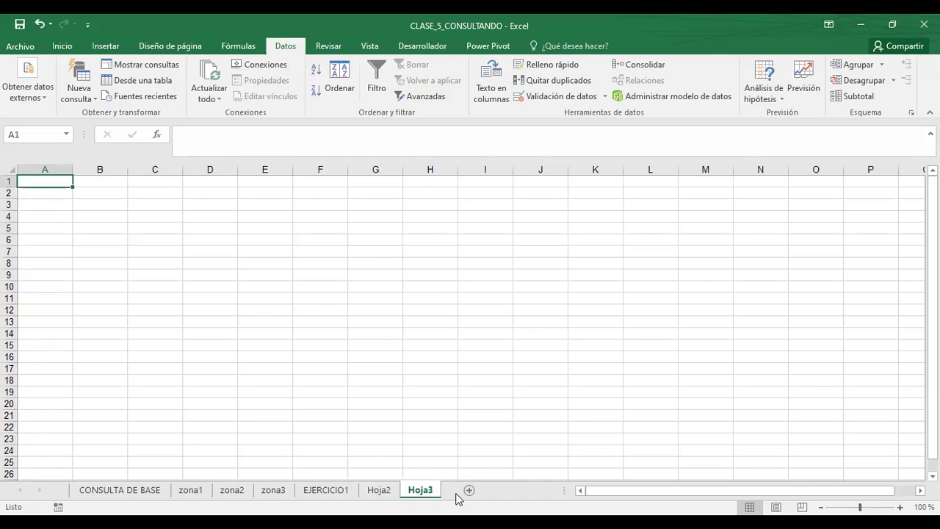
click(469, 491)
Rename the Hoja2 sheet to LAPTOP.
click(382, 492)
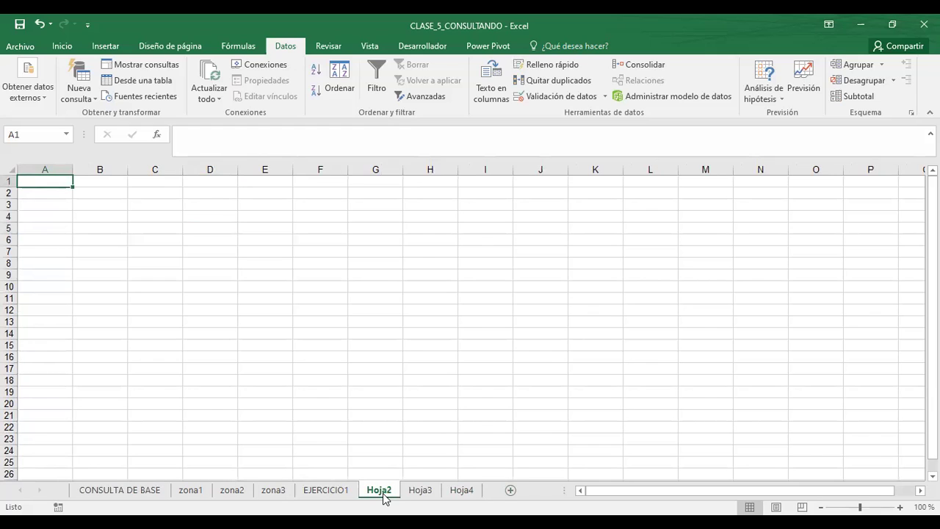
right_click(384, 495)
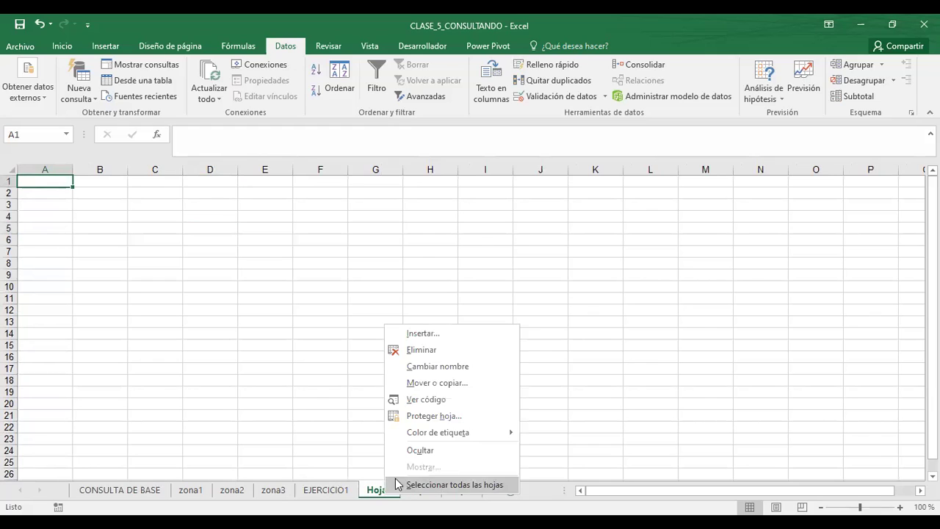
click(431, 371)
text(LAPTOP)
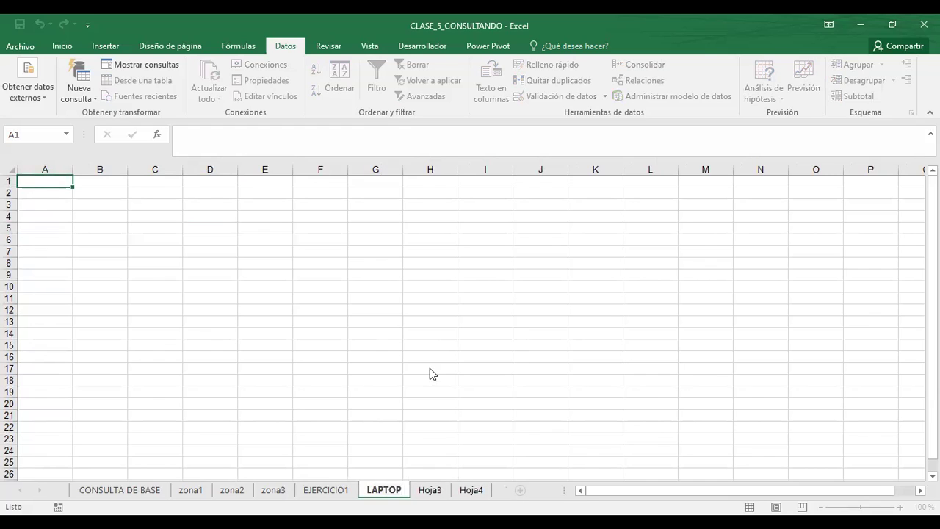
click(438, 497)
Rename the Hoja3 sheet to IMPRESORES and go back to EJERCICIO1.
right_click(437, 496)
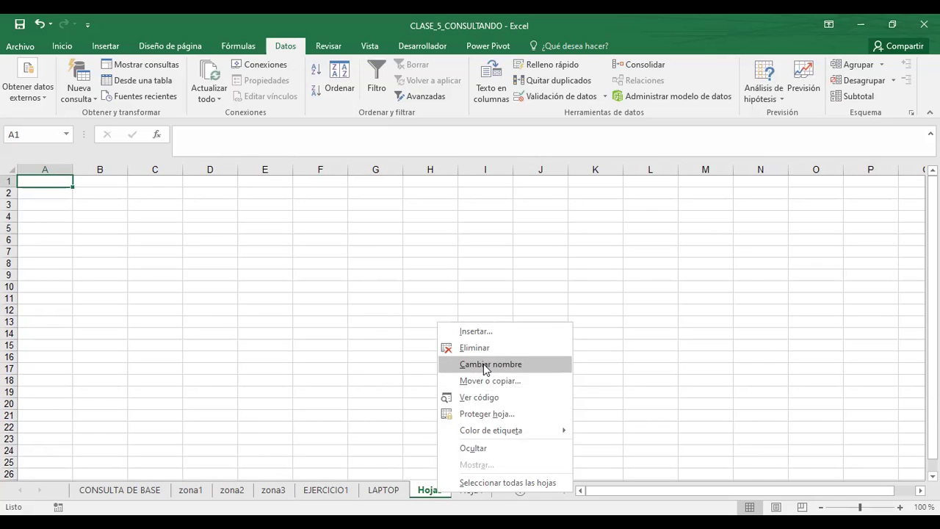
click(484, 366)
text(IMPRESORES)
key(Return)
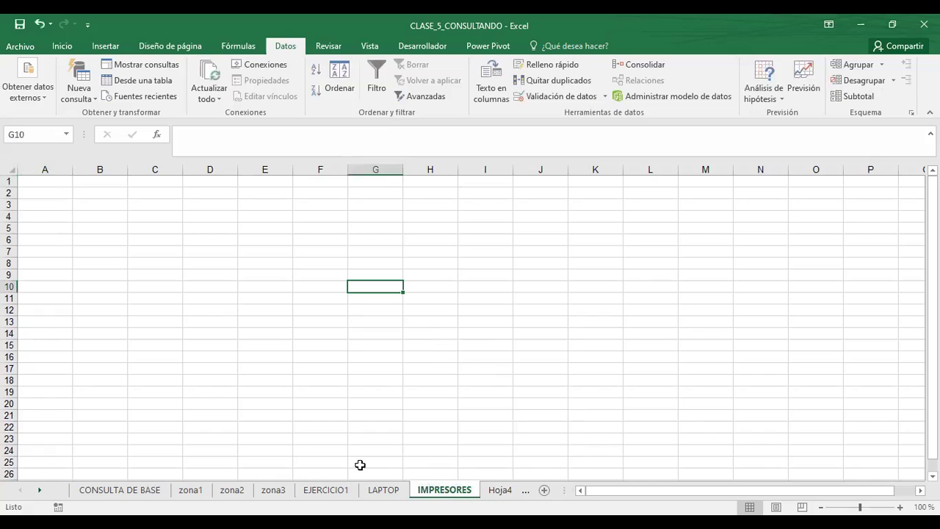
click(326, 490)
click(214, 257)
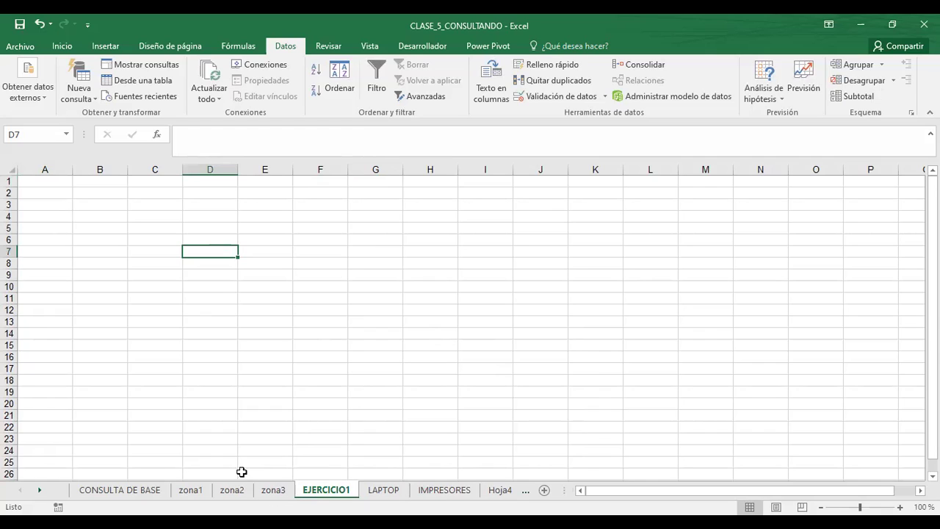
Go back to CONSULTA DE BASE and inspect the INDICE formula in C8 near D9.
click(114, 492)
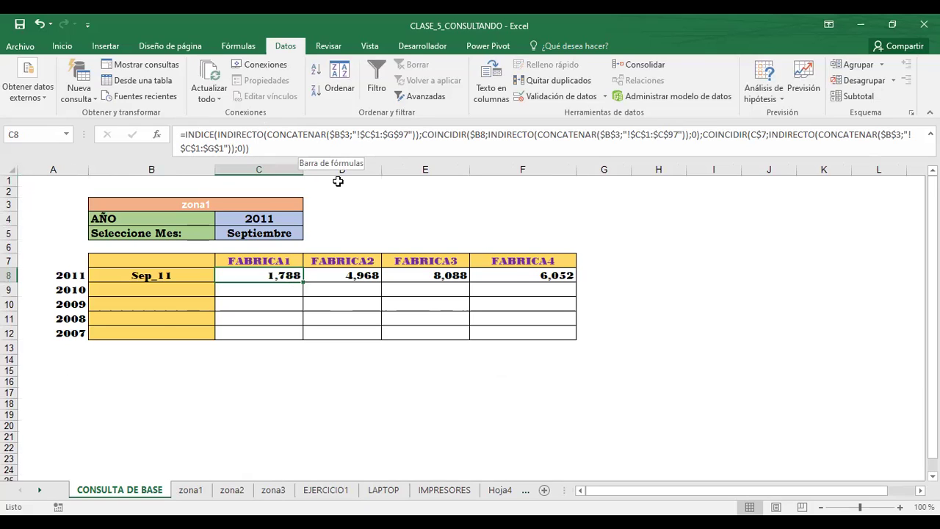
click(339, 287)
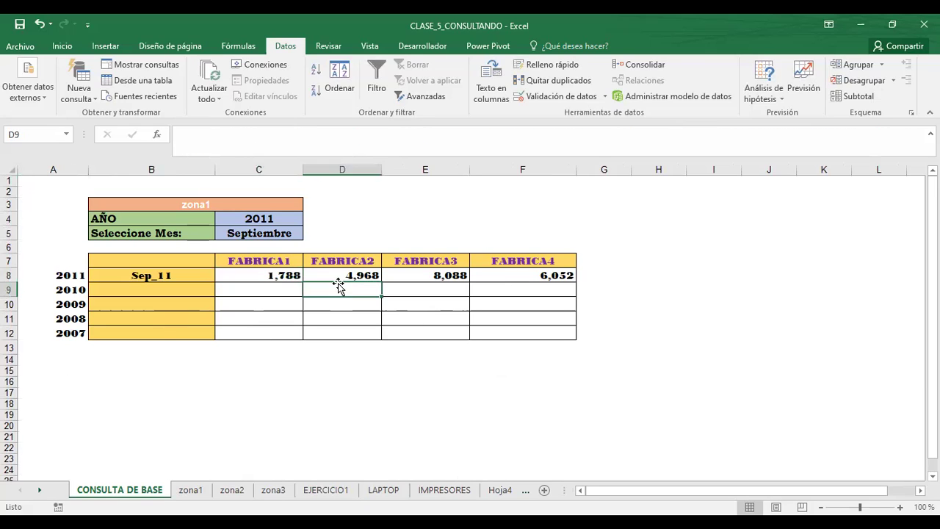
click(263, 274)
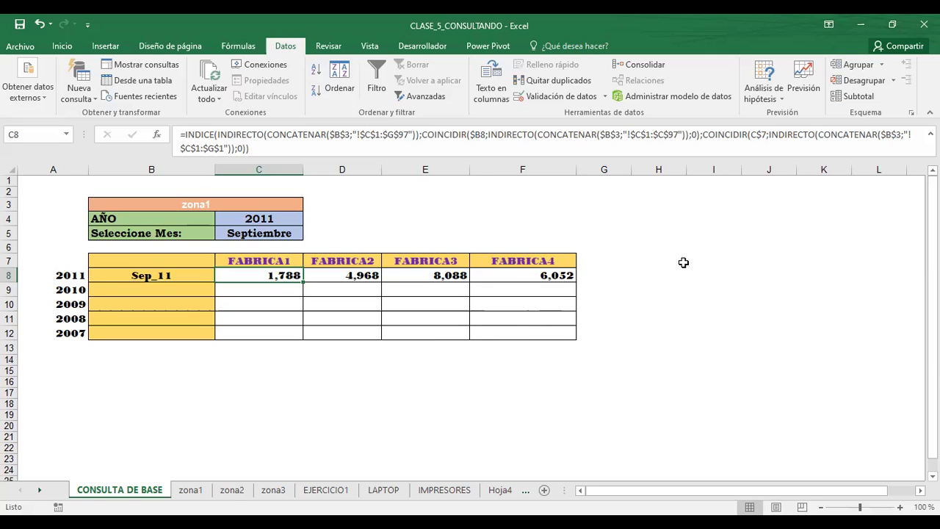
scroll(683, 262, down, 1)
scroll(683, 262, down, 2)
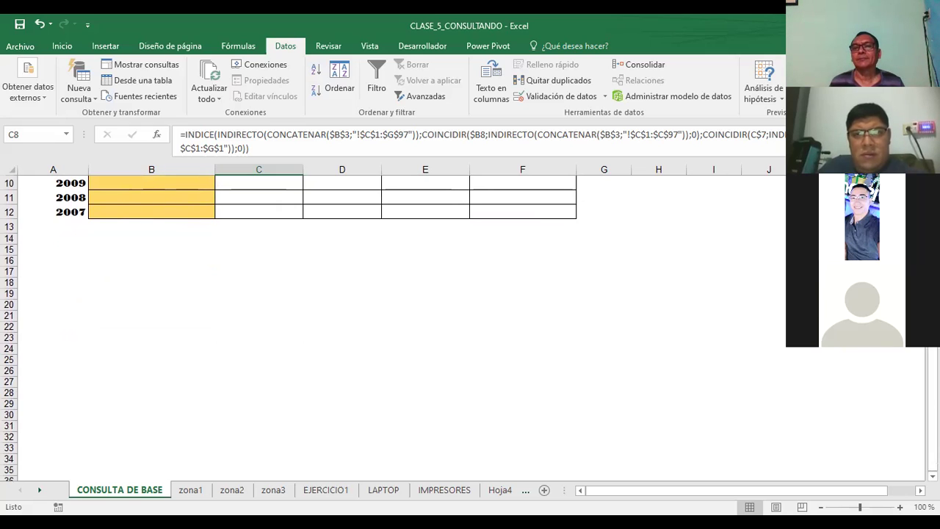
scroll(397, 323, down, 1)
scroll(397, 324, down, 1)
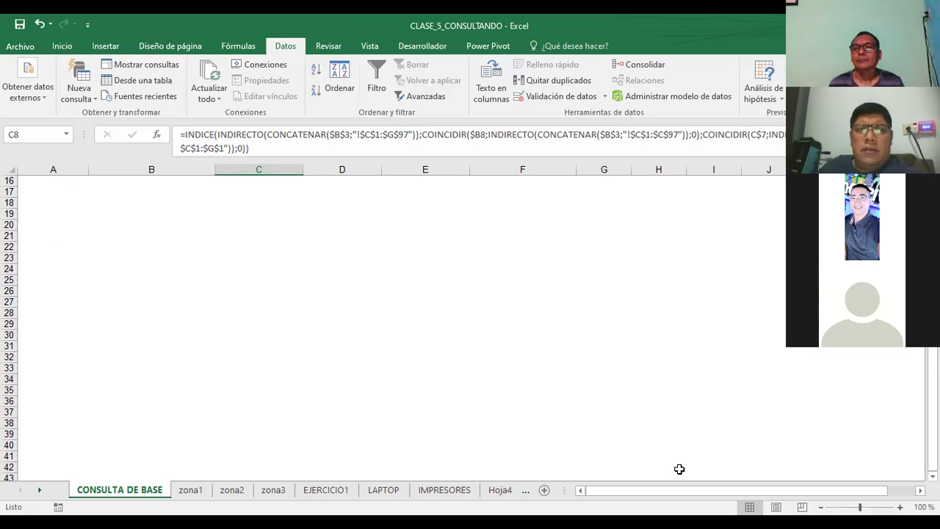
scroll(679, 468, down, 1)
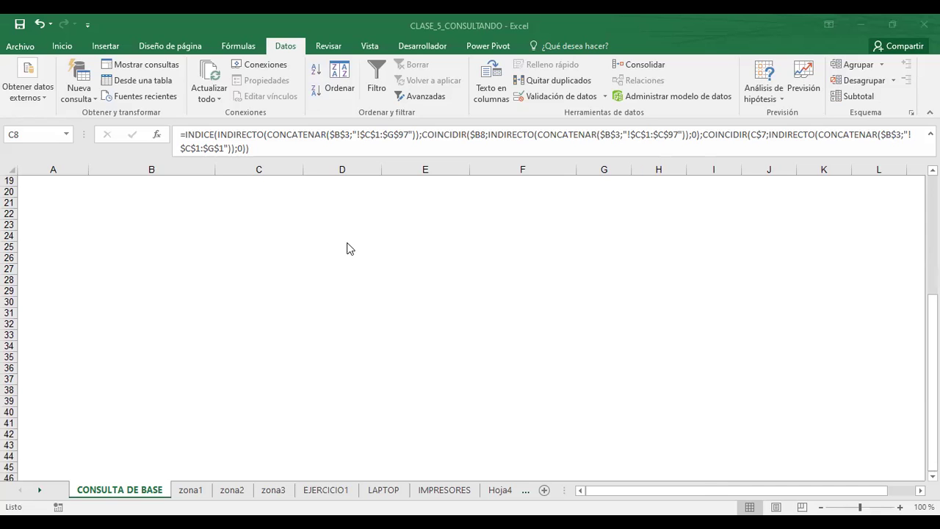
Compare the lookup formulas in D8 and C8, then start editing C8's formula.
scroll(210, 253, up, 6)
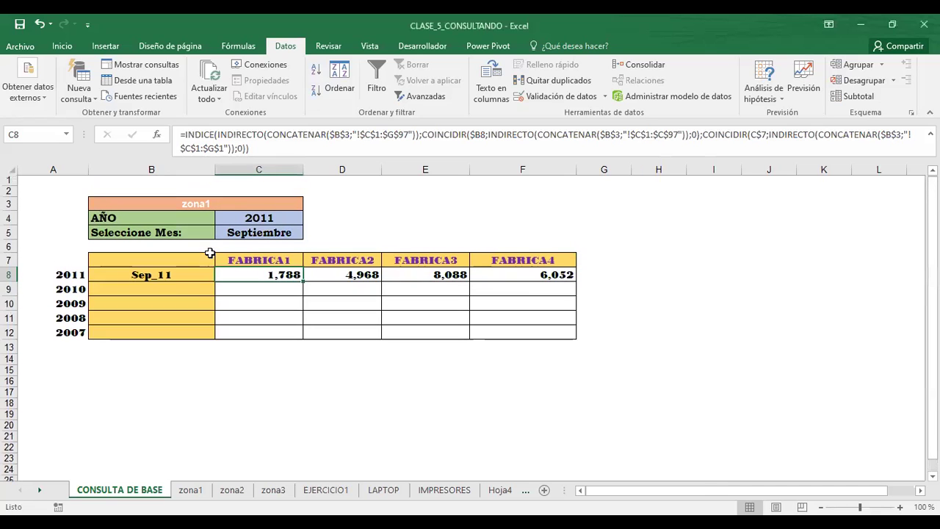
click(350, 275)
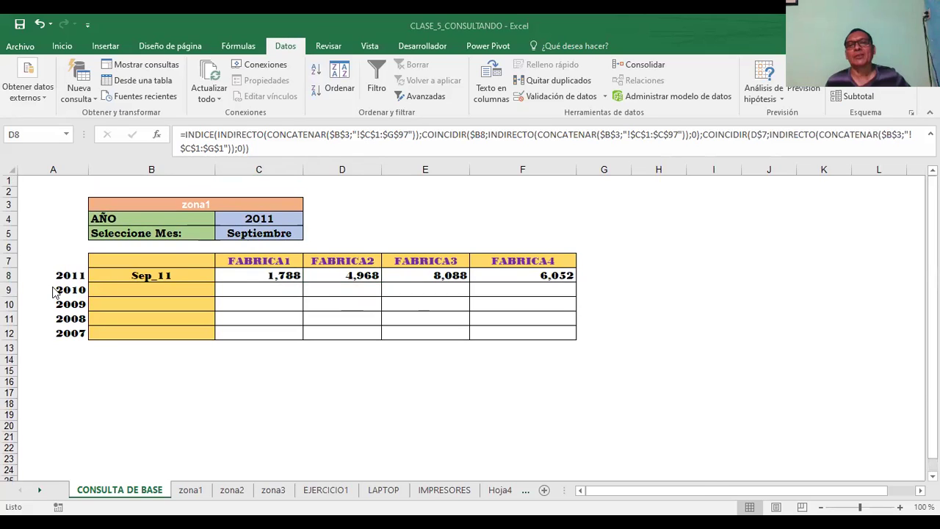
click(257, 275)
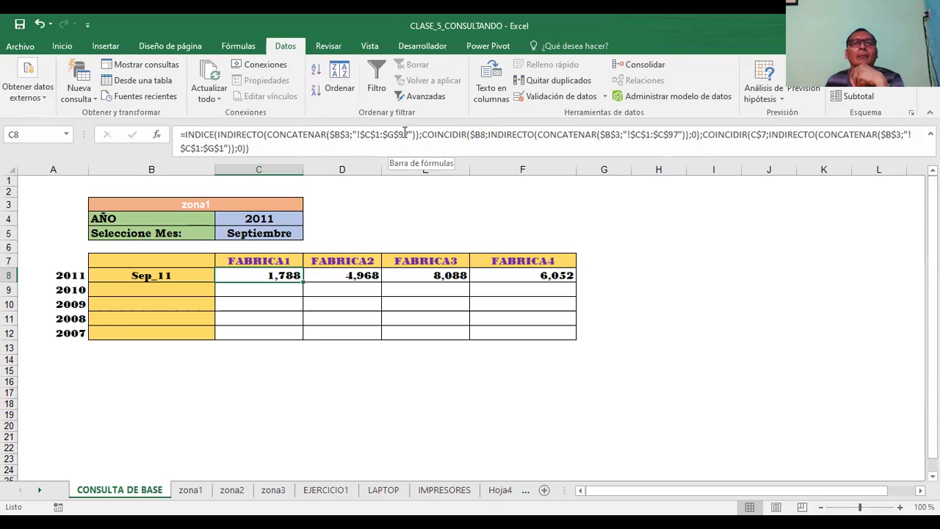
click(438, 136)
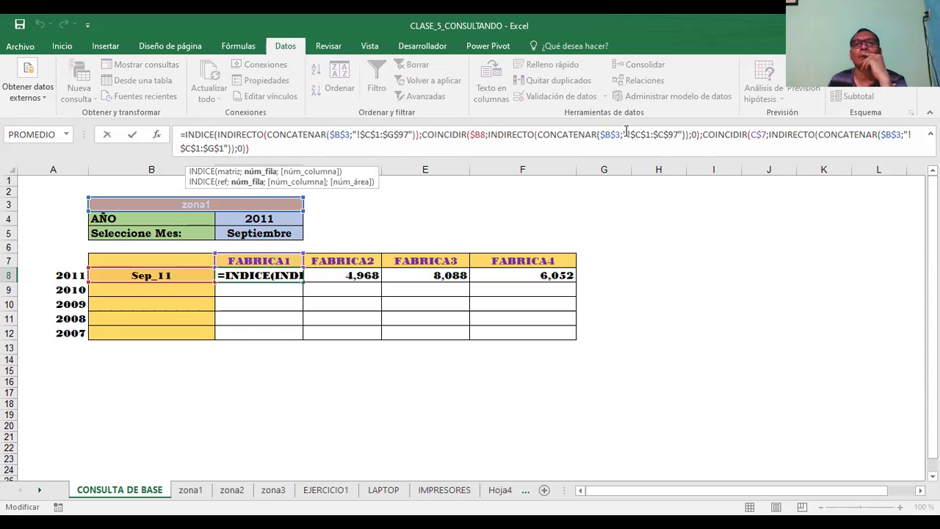
click(696, 134)
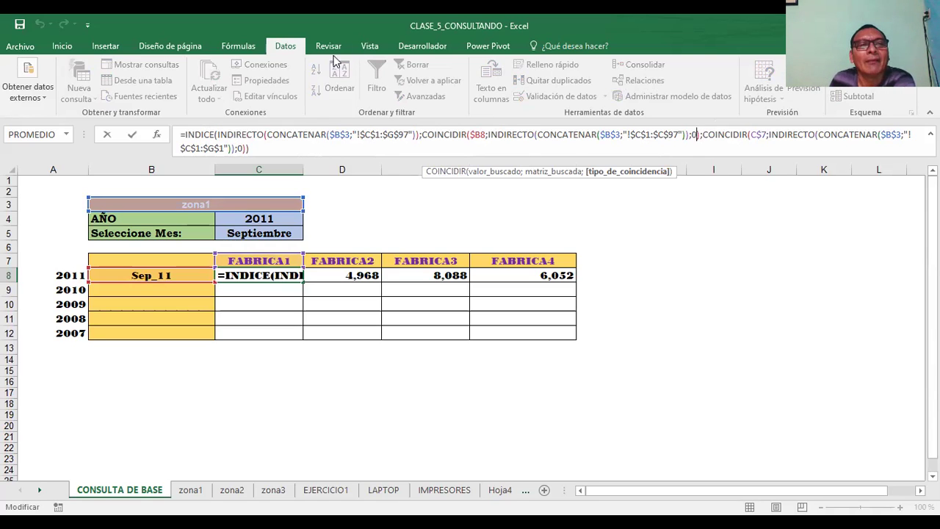
click(195, 134)
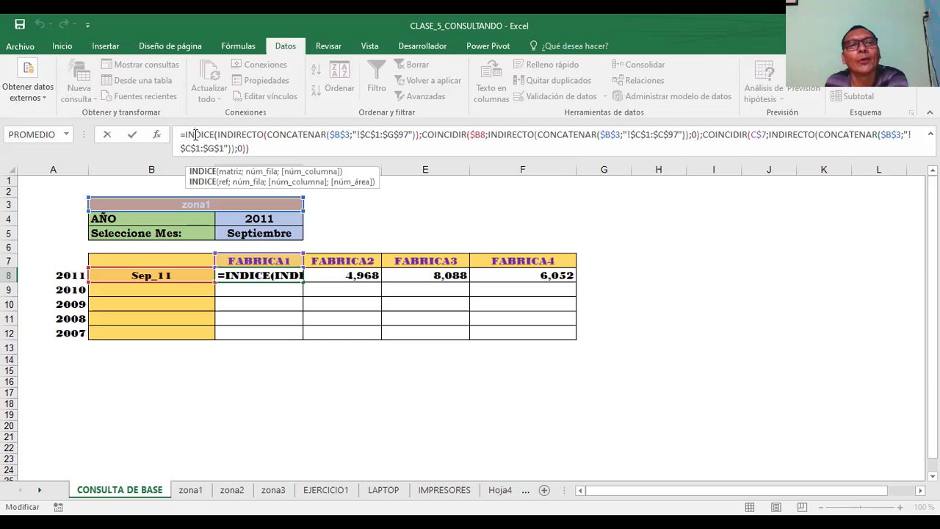
click(229, 172)
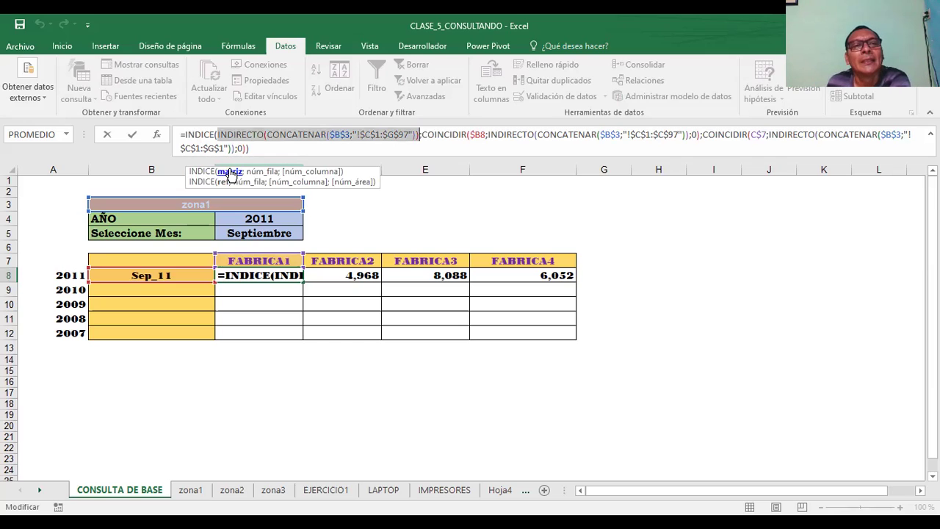
click(455, 135)
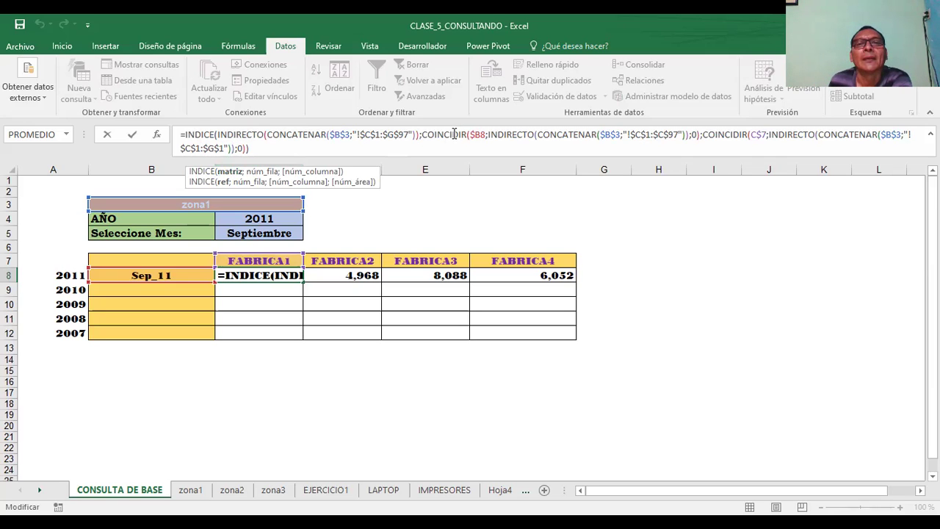
click(479, 134)
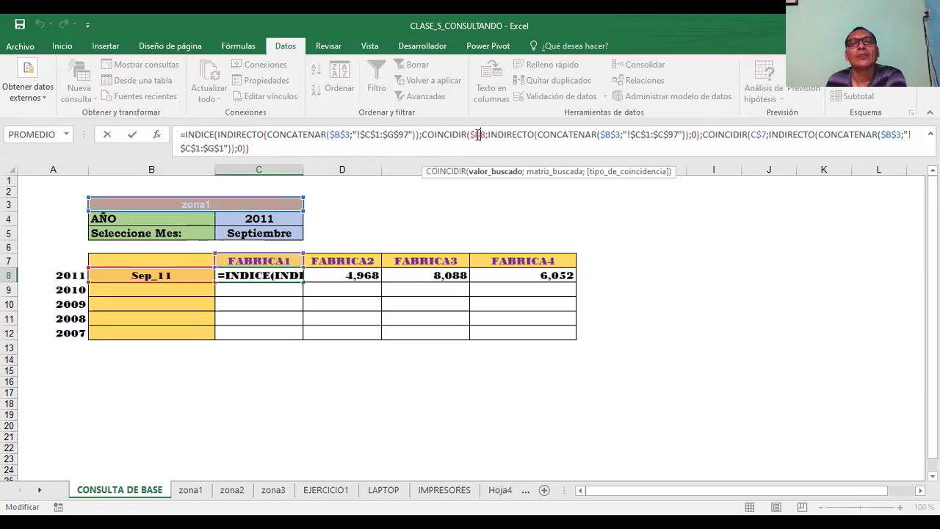
click(489, 174)
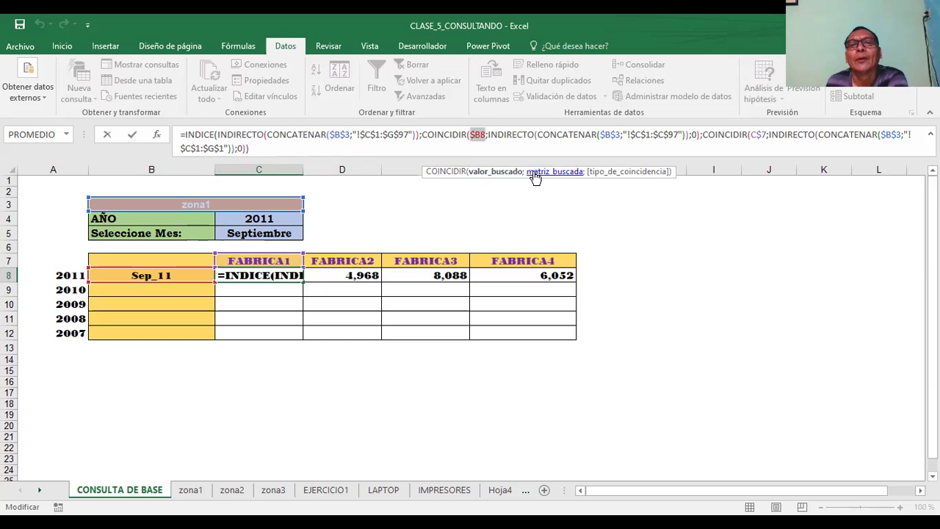
click(536, 173)
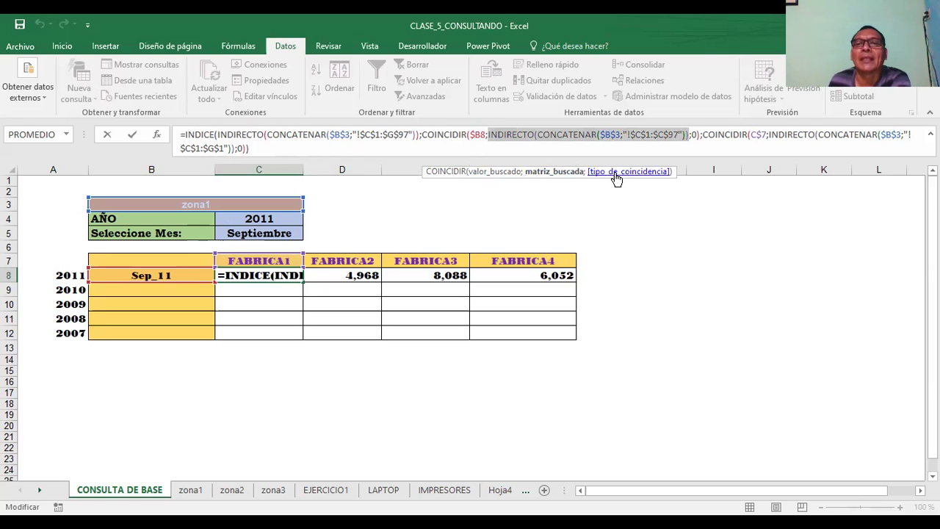
click(614, 174)
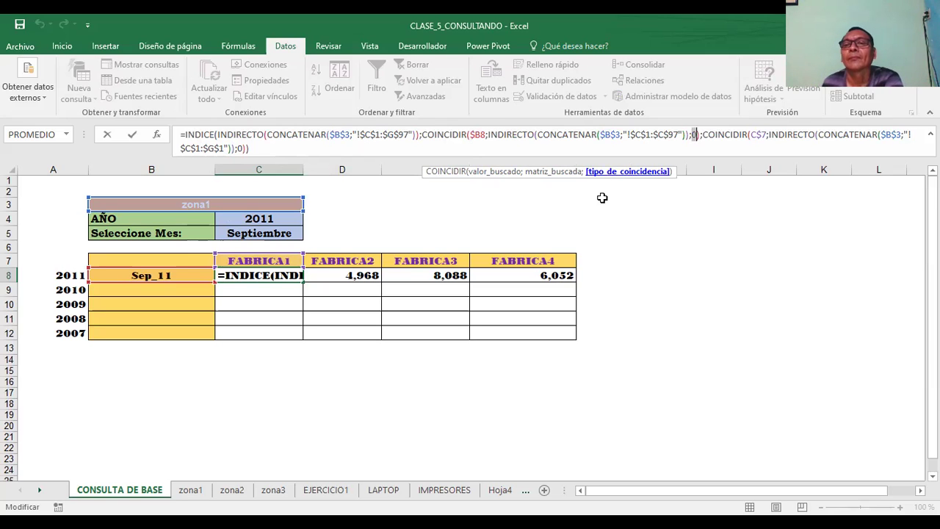
click(762, 136)
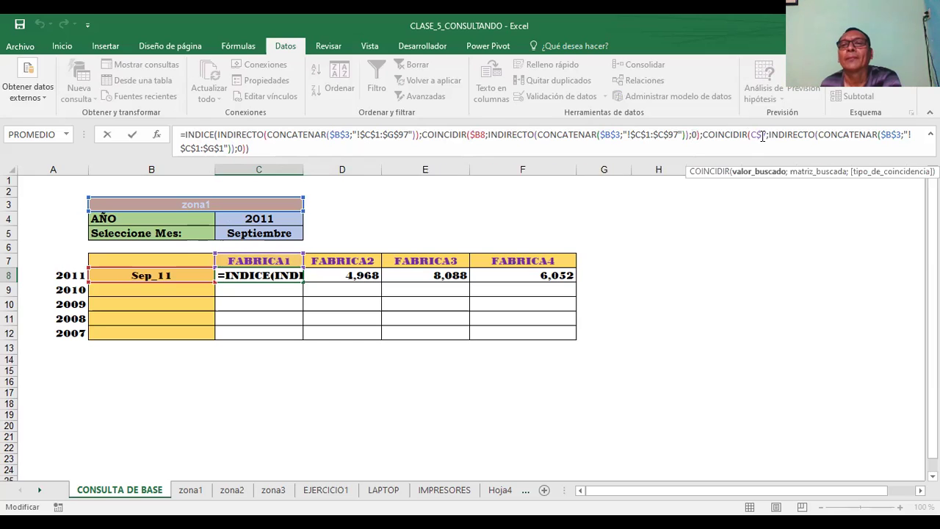
click(764, 173)
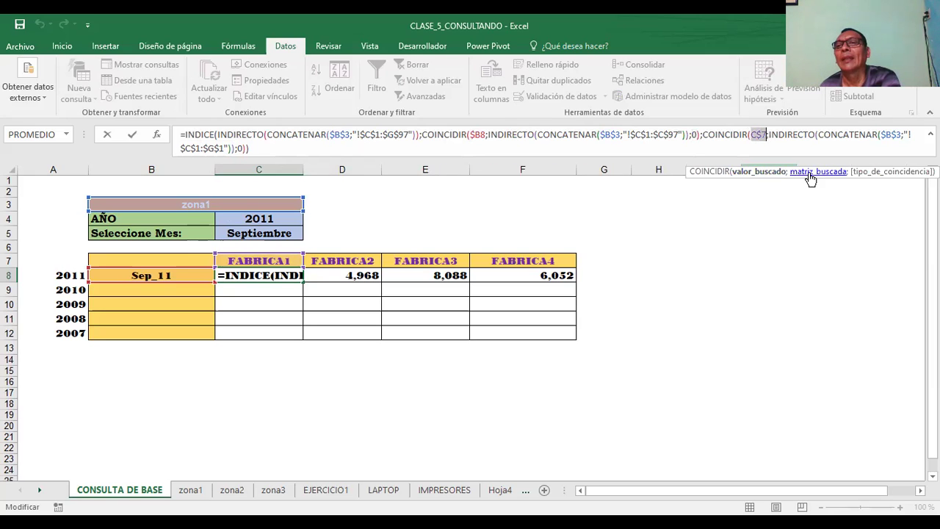
click(811, 176)
click(885, 173)
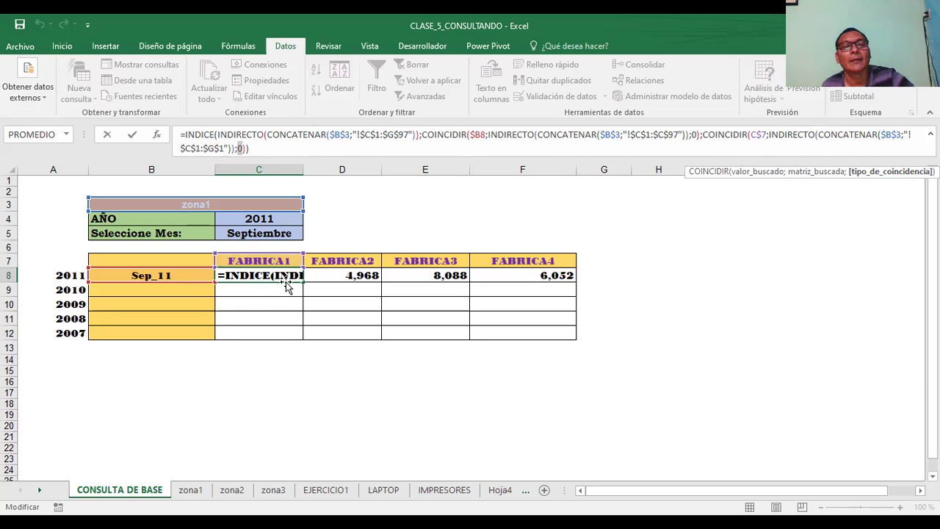
Commit the C8 lookup formula with Ctrl+Enter, keeping the 1,788 FABRICA1 result.
key(ctrl+Return)
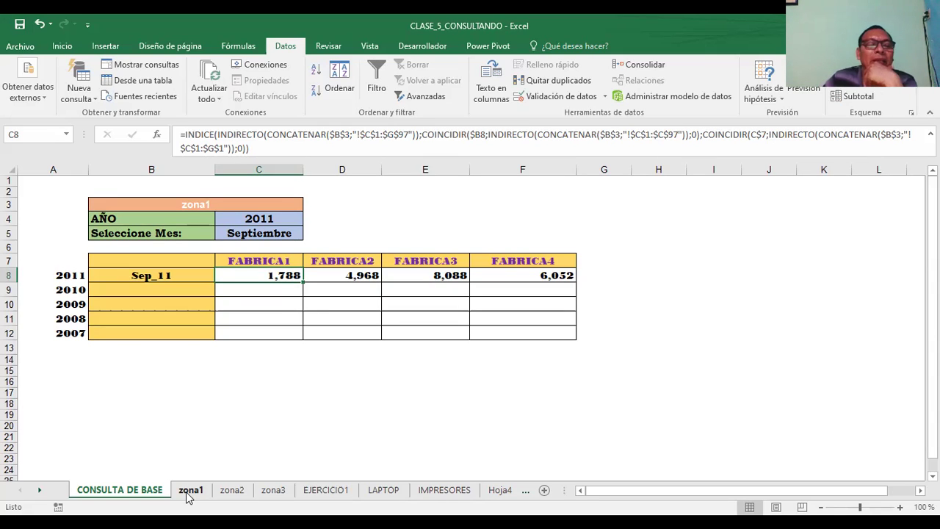
click(186, 492)
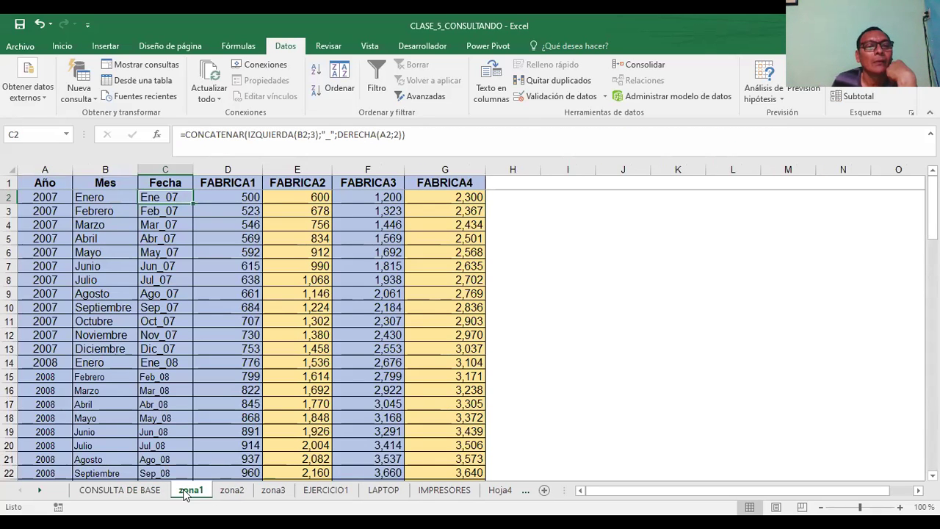
click(153, 497)
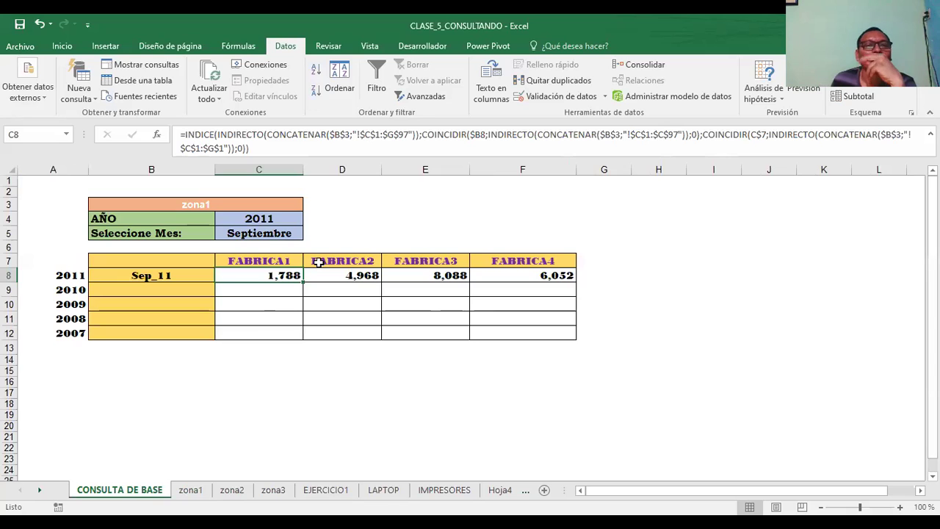
click(231, 135)
click(231, 135)
click(231, 172)
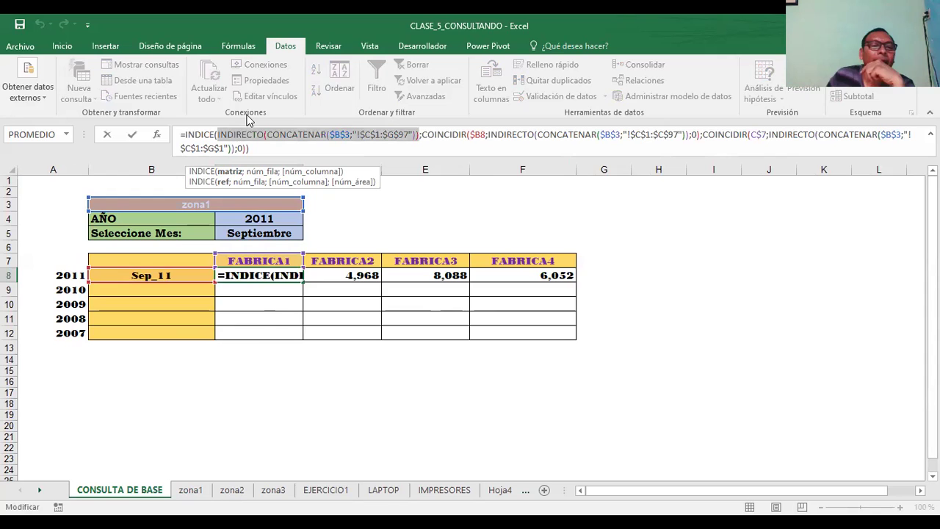
click(358, 274)
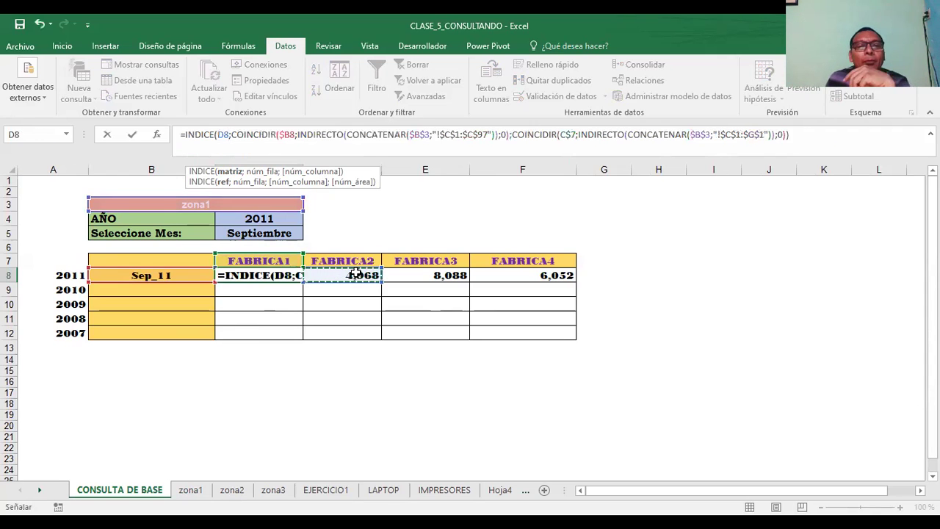
key(Escape)
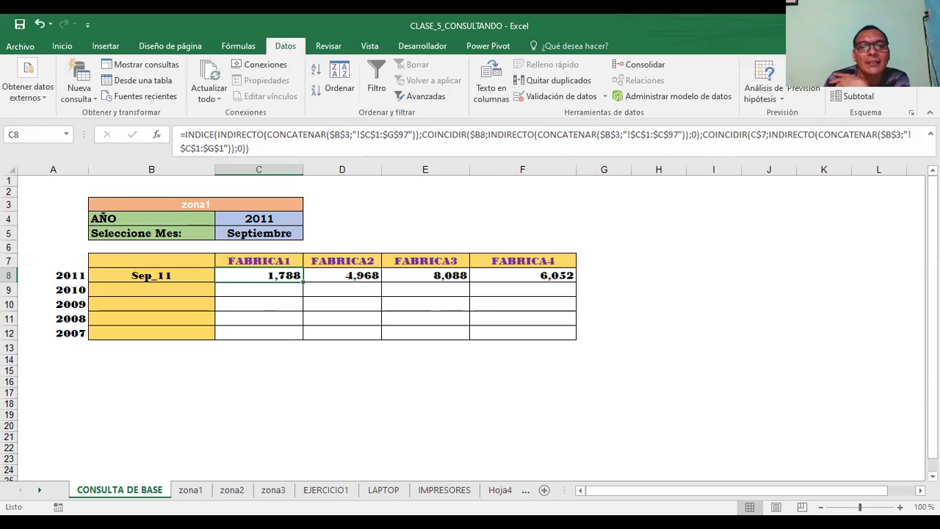
Flip between the EJERCICIO1, LAPTOP and IMPRESORES sheets, ending on CONSULTA DE BASE.
click(337, 492)
click(373, 494)
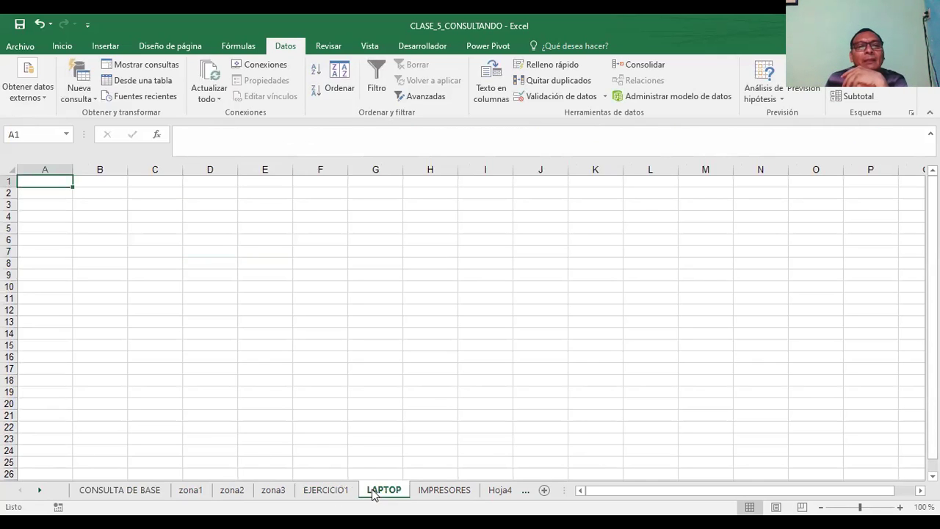
click(439, 492)
click(378, 494)
click(430, 494)
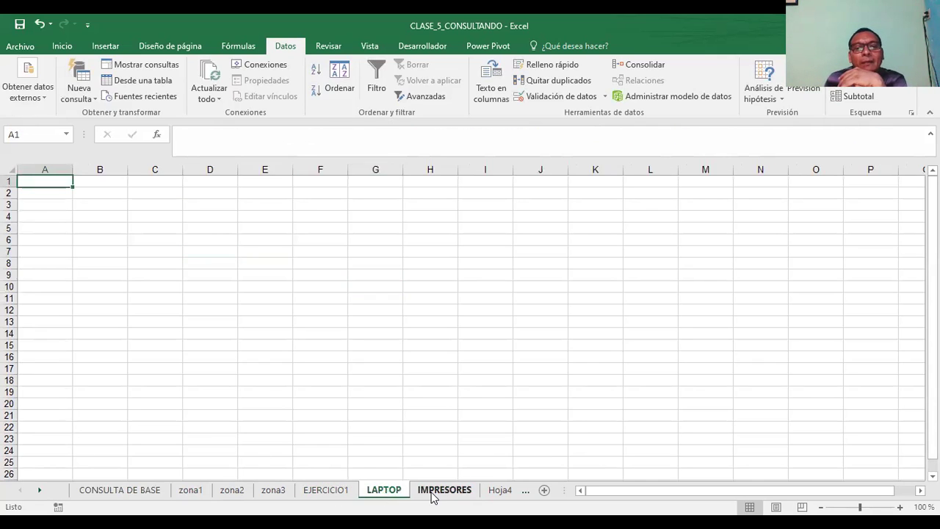
click(384, 497)
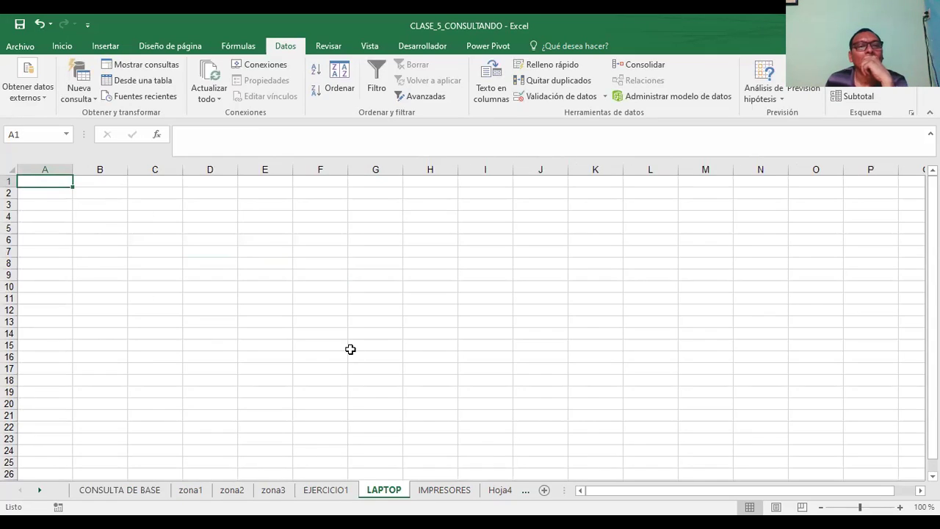
click(444, 490)
click(384, 489)
click(342, 491)
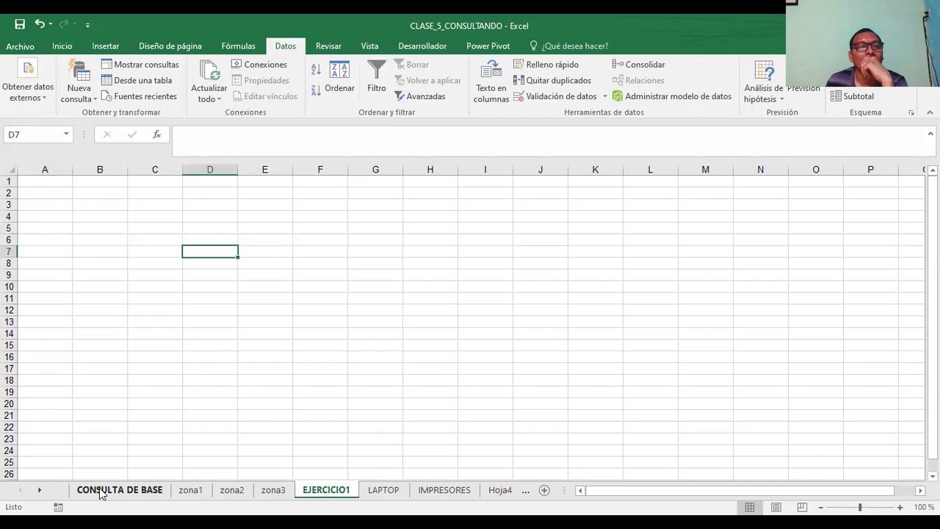
click(374, 497)
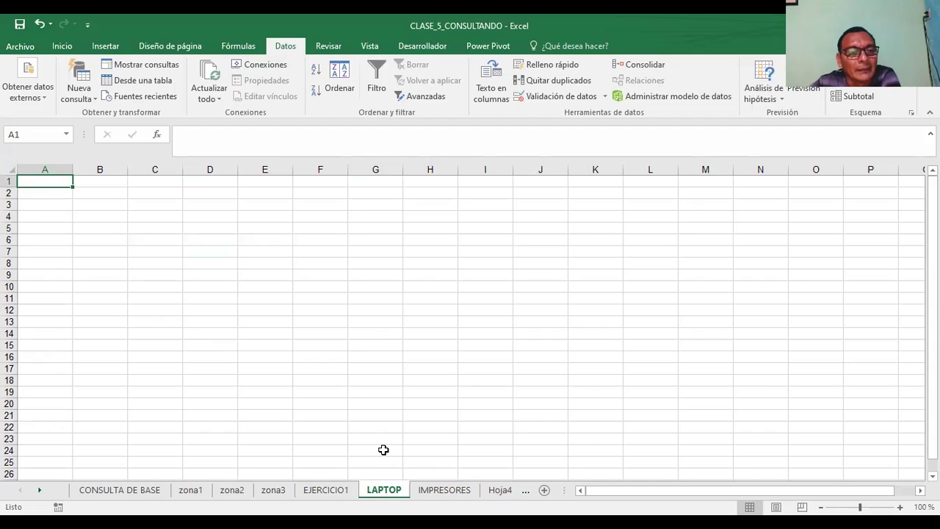
click(120, 490)
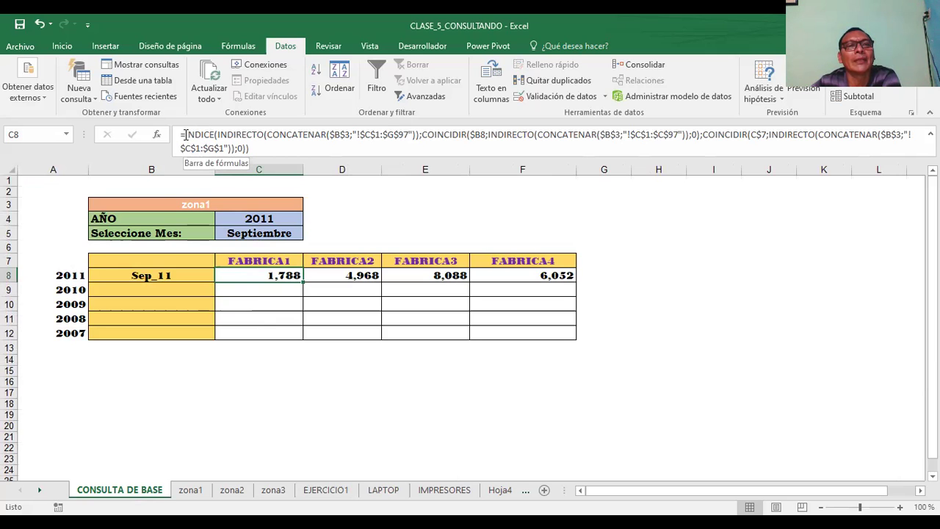
drag(185, 136, 202, 132)
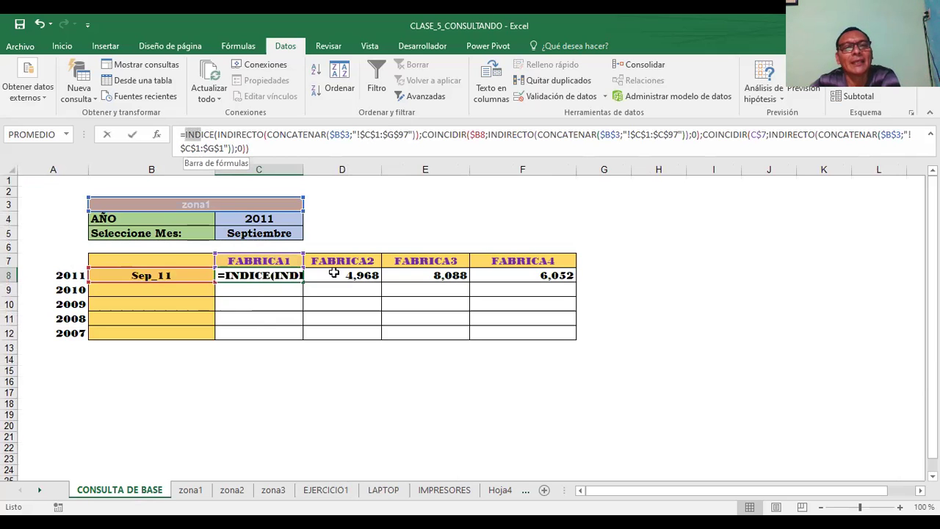
key(Escape)
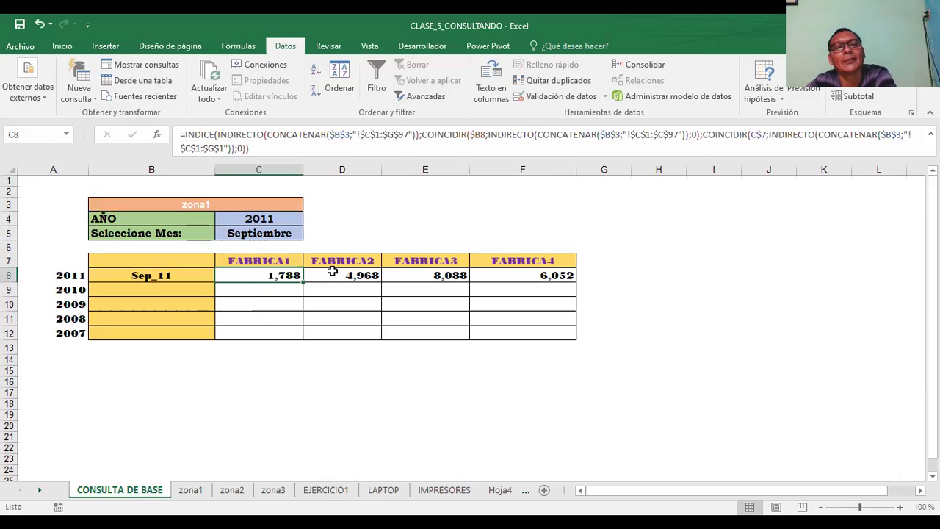
click(351, 222)
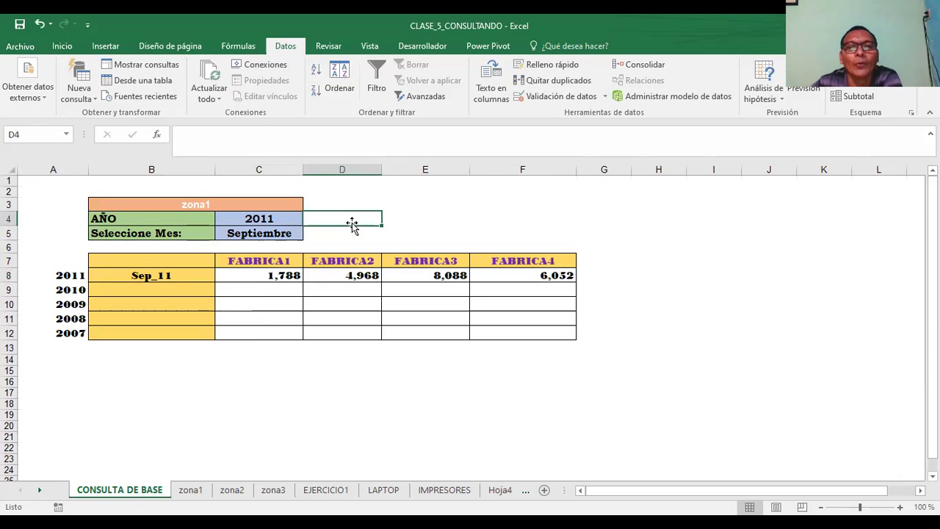
click(257, 274)
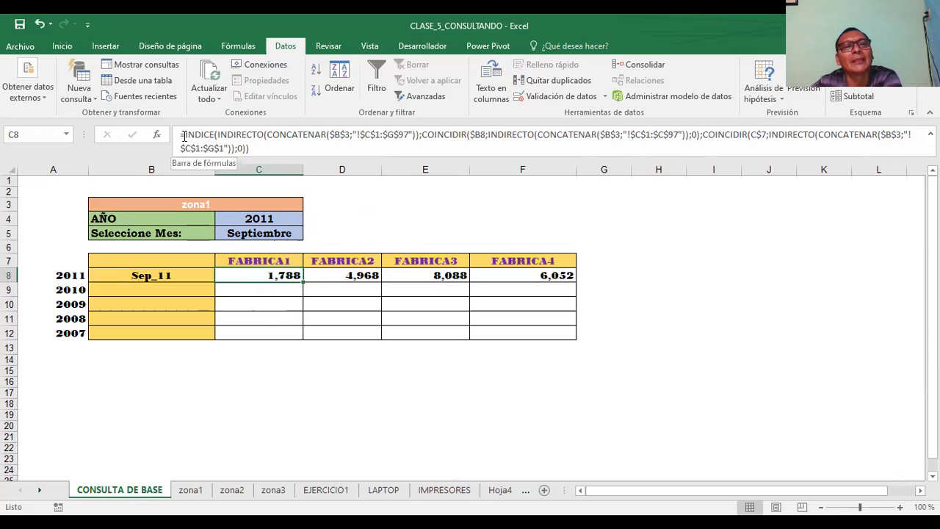
drag(181, 135, 215, 138)
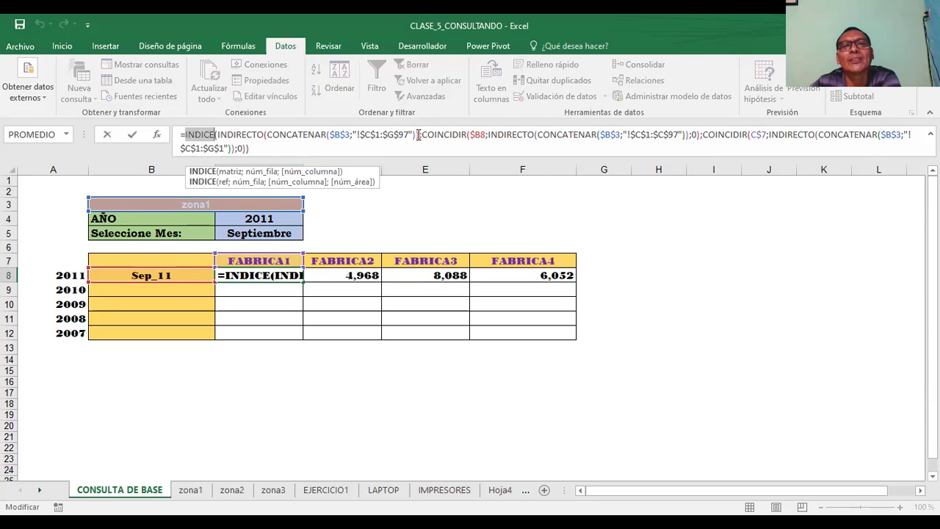
drag(422, 136, 458, 144)
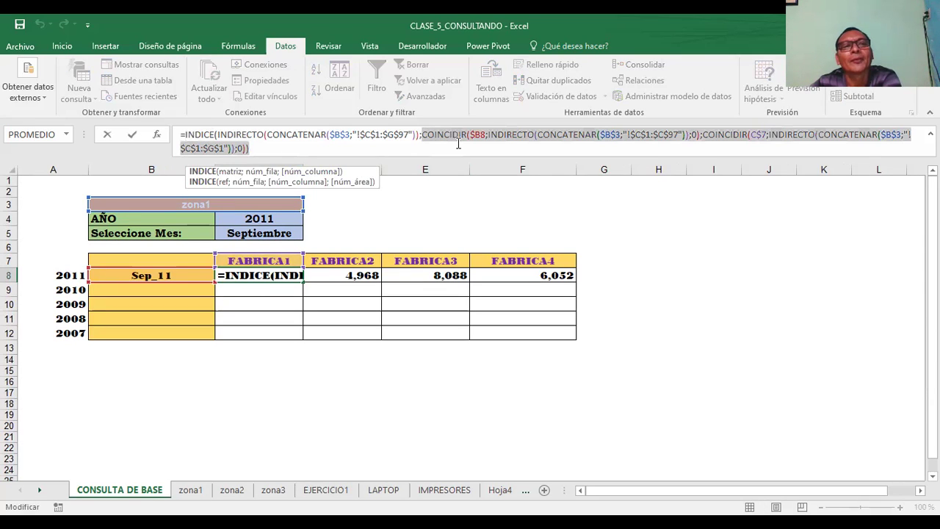
click(210, 134)
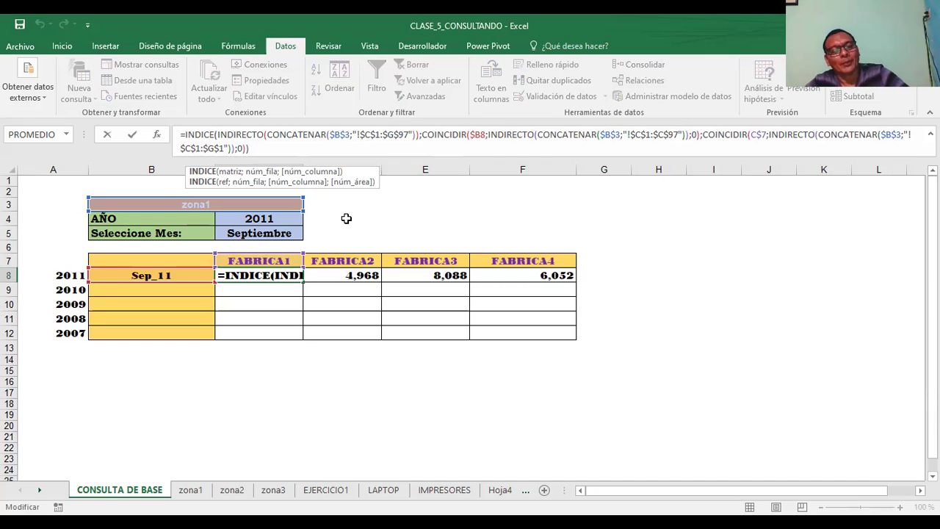
click(346, 218)
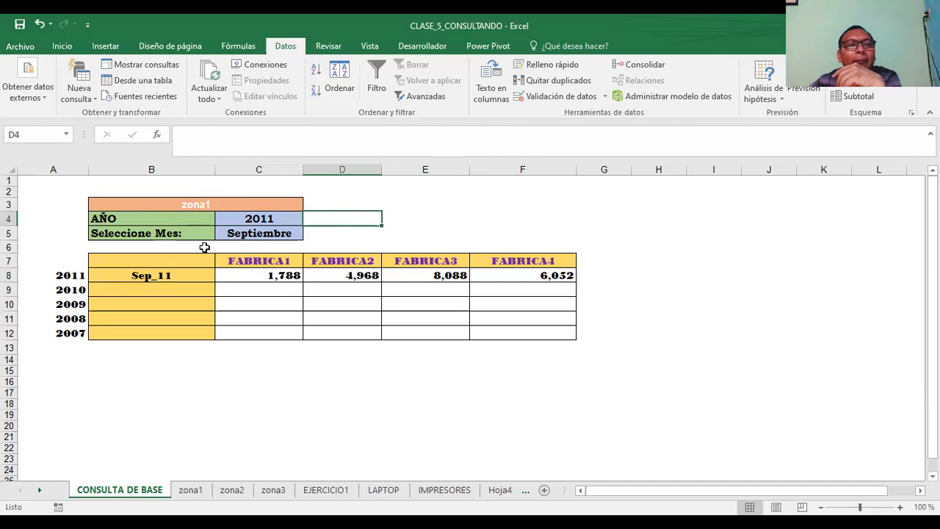
Recheck C8's INDICE formula, then pick zona2 from cell B3's zone list.
click(248, 275)
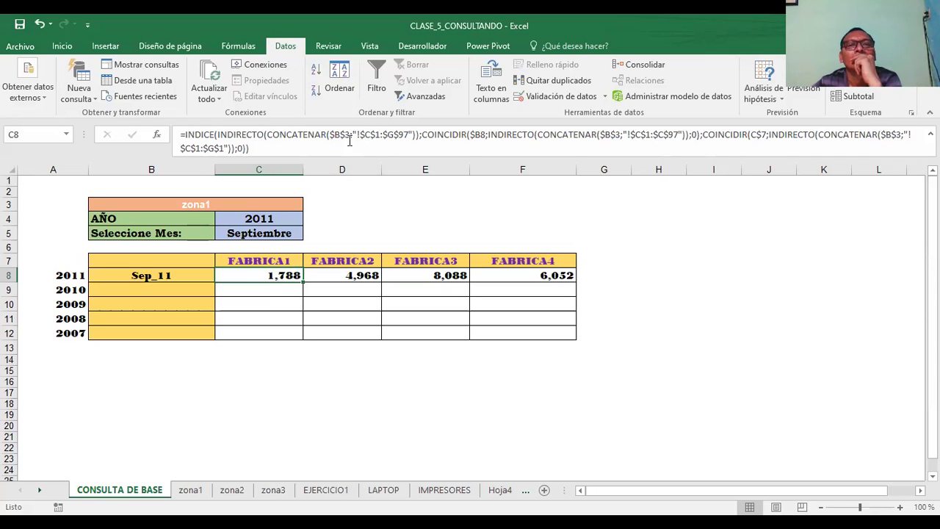
click(133, 210)
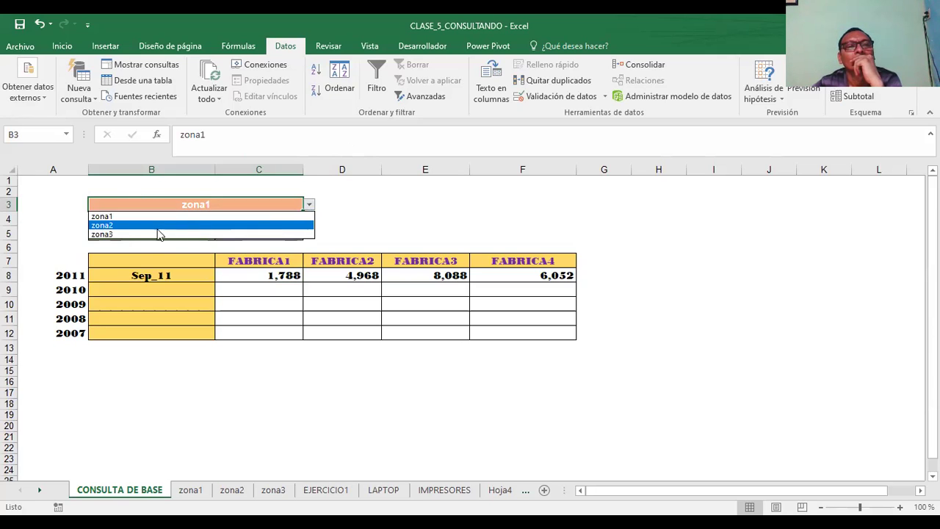
click(120, 224)
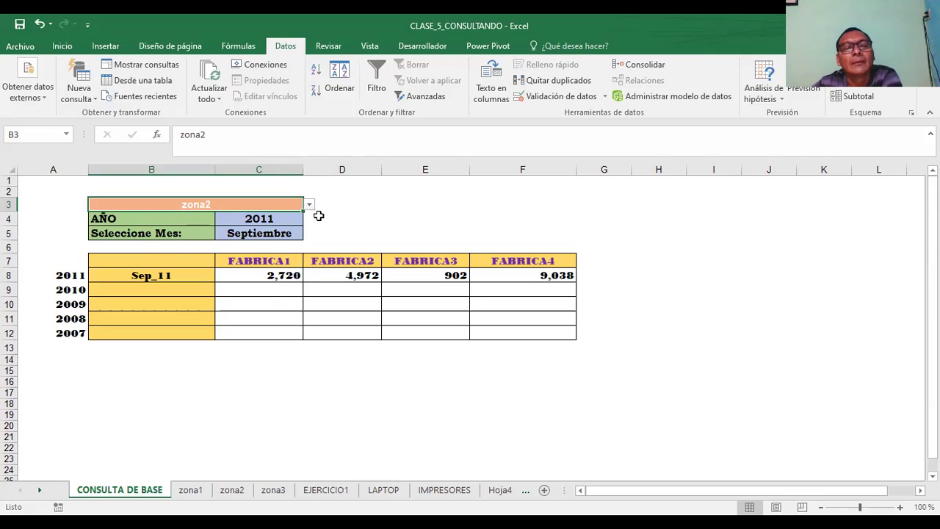
Click across the row 3 cells, checking cell E3's value list.
click(363, 220)
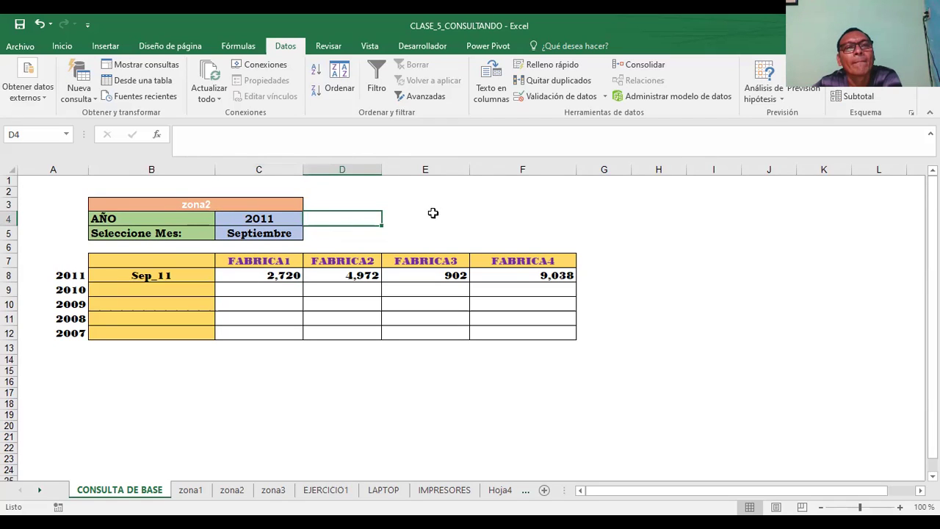
click(368, 205)
click(414, 207)
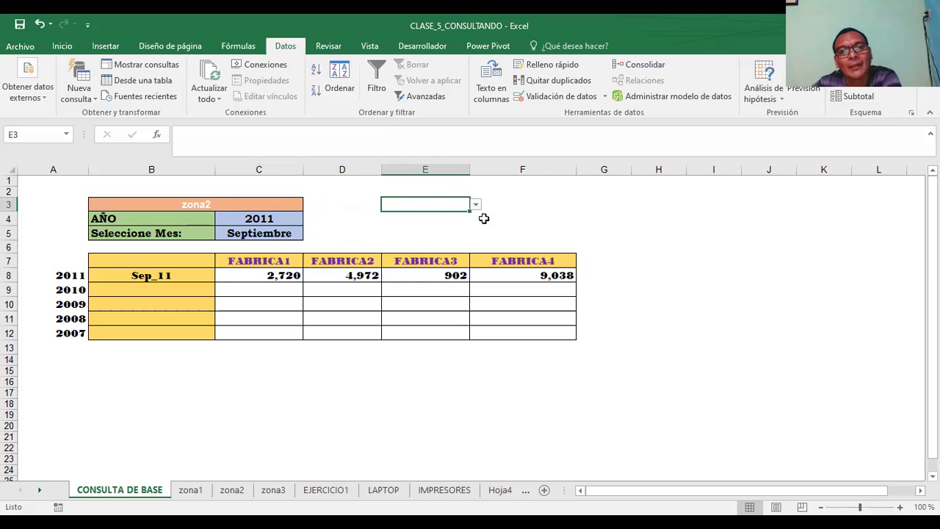
click(515, 205)
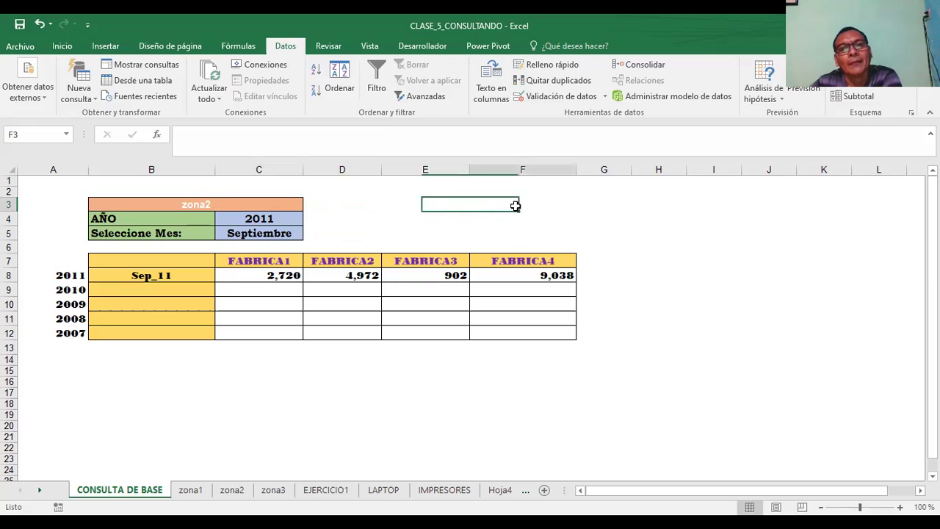
click(643, 215)
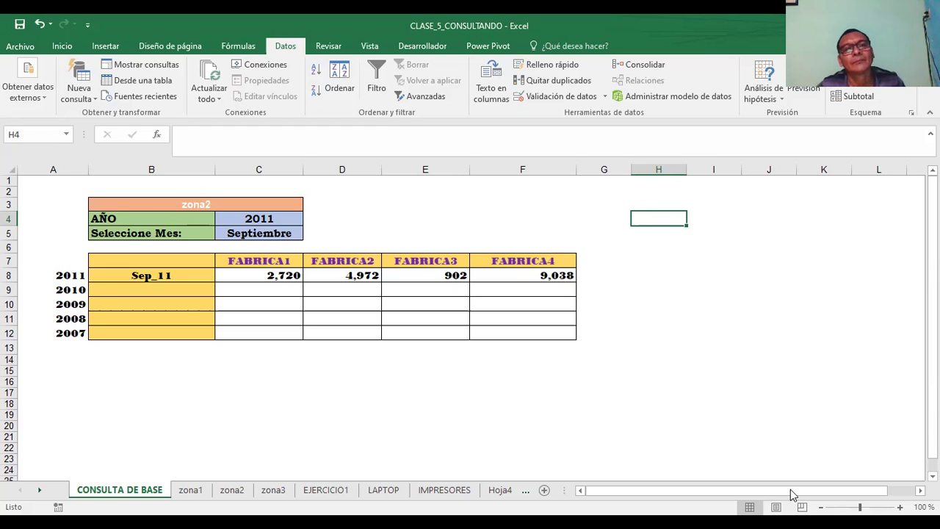
Select cells in the query table's header area, including the AÑO year cell C4.
click(359, 218)
click(294, 221)
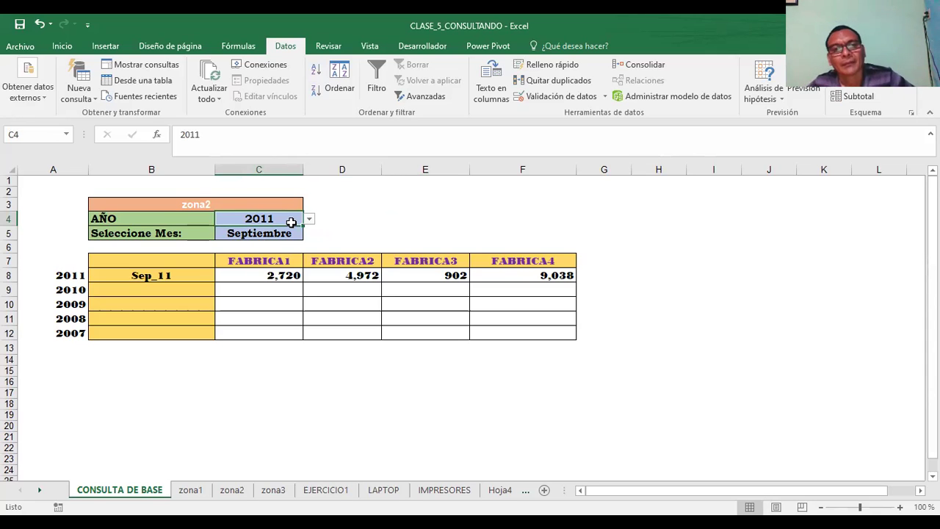
click(390, 217)
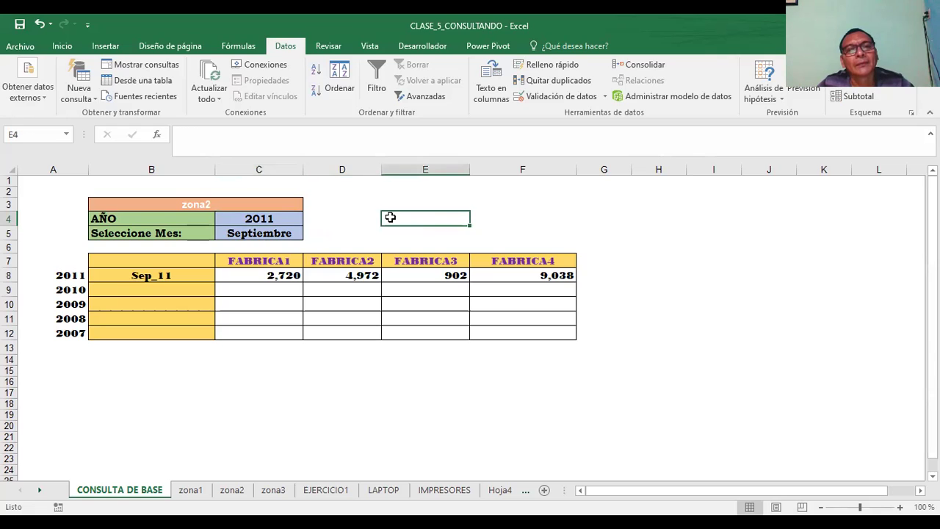
click(559, 224)
click(514, 246)
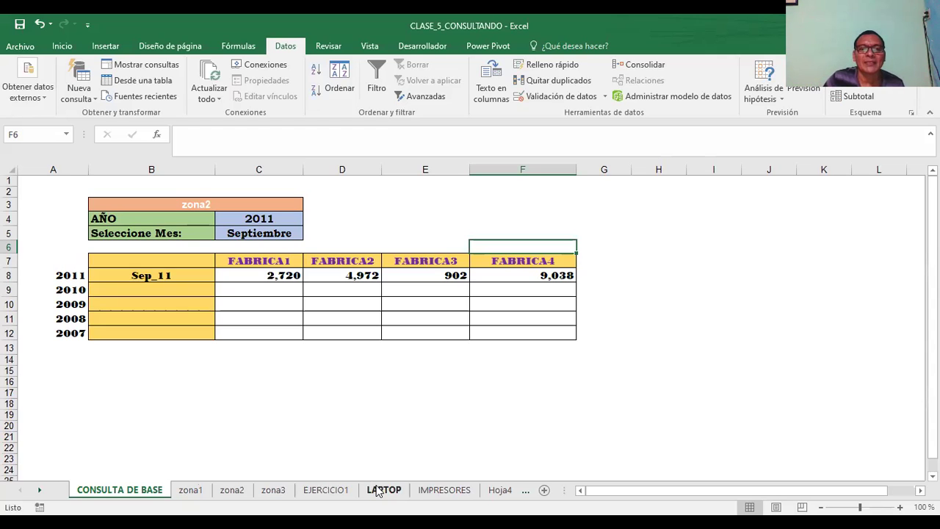
Check the empty EJERCICIO1 sheet's cells B3 and D3, then the LAPTOP and IMPRESORES sheets.
click(336, 491)
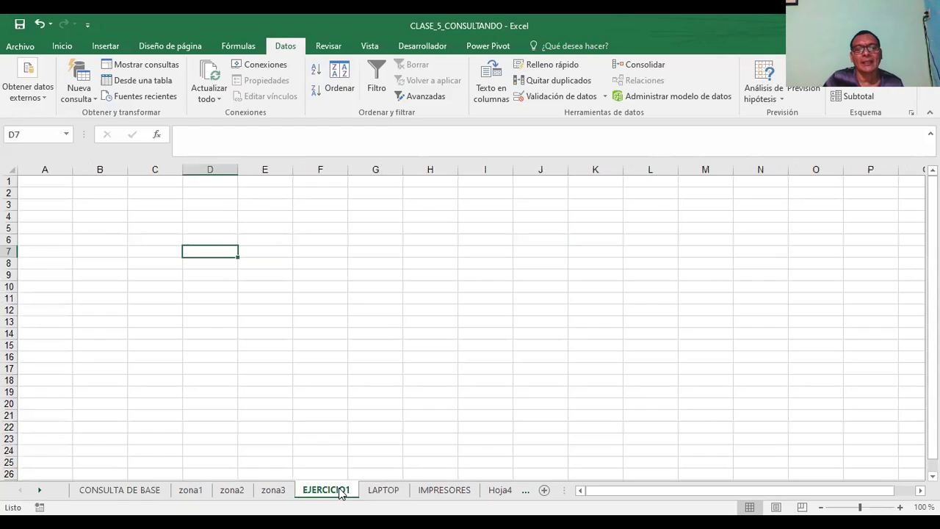
click(110, 206)
click(207, 208)
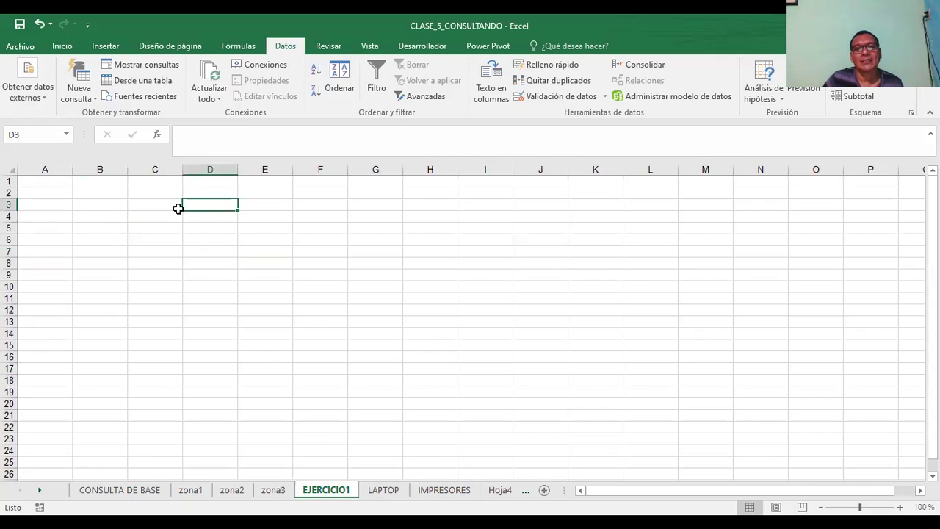
click(381, 492)
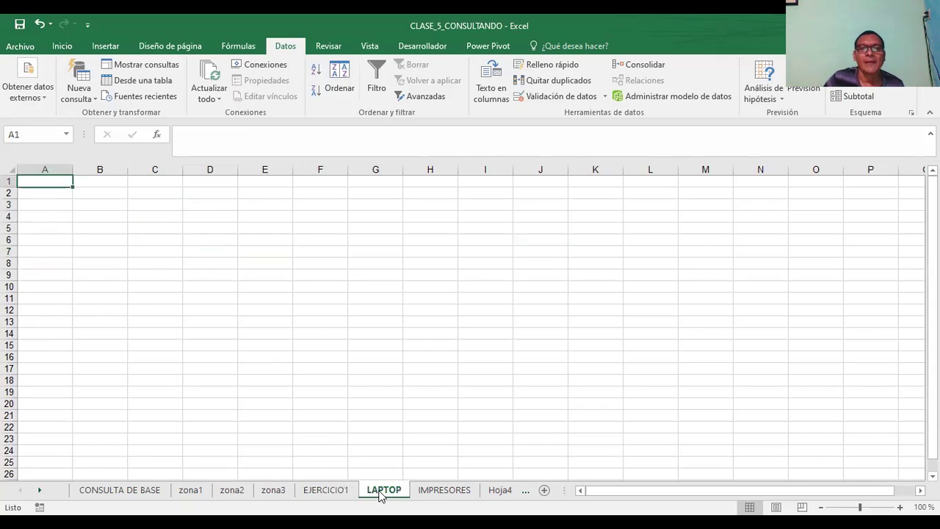
click(447, 492)
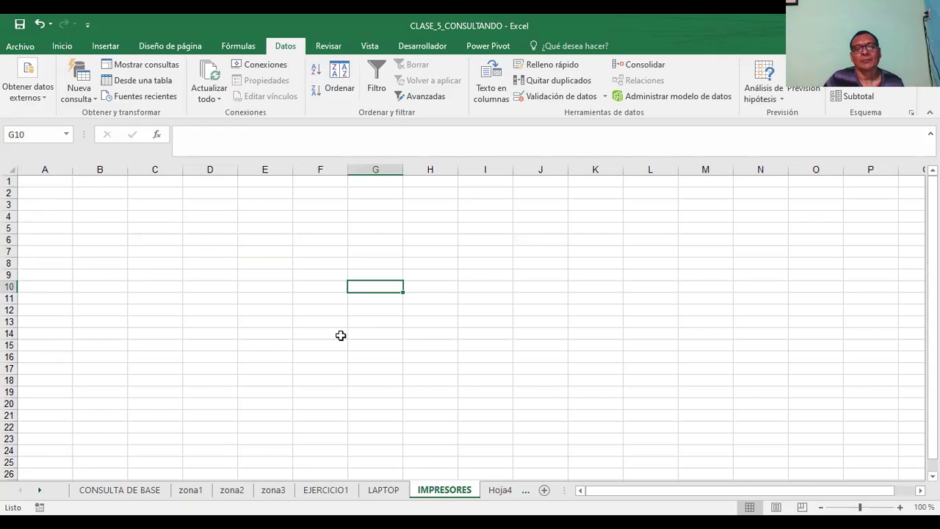
Flip through zona1, zona2 and zona3, pointing out the FABRICA1–FABRICA4 headers.
click(185, 496)
click(224, 497)
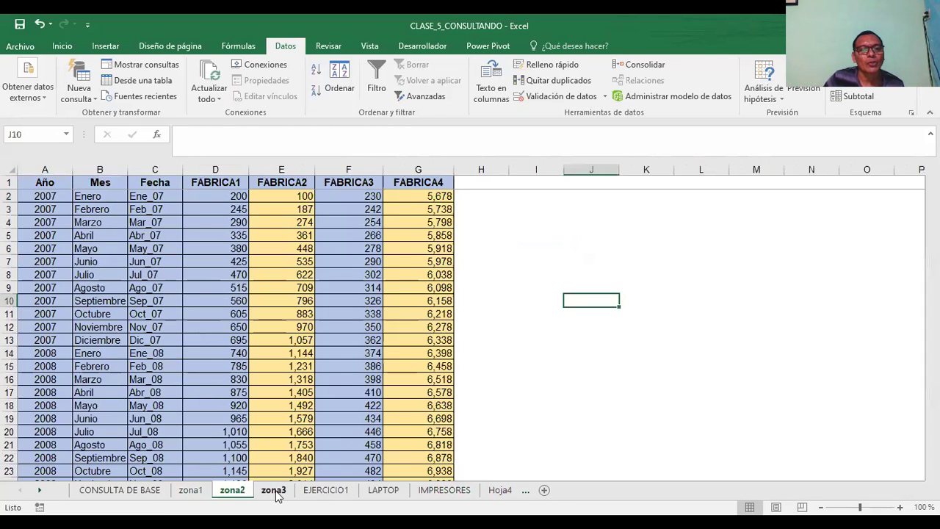
click(277, 495)
click(205, 497)
click(233, 496)
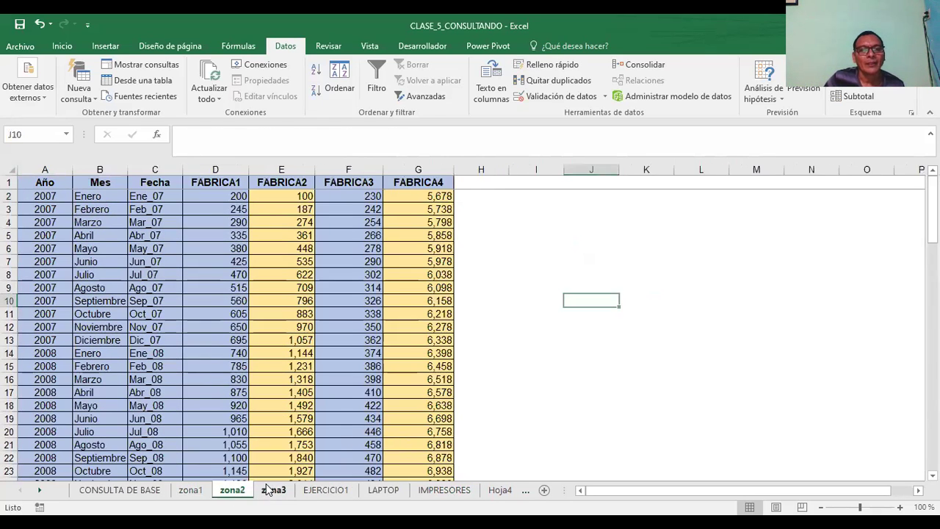
click(273, 496)
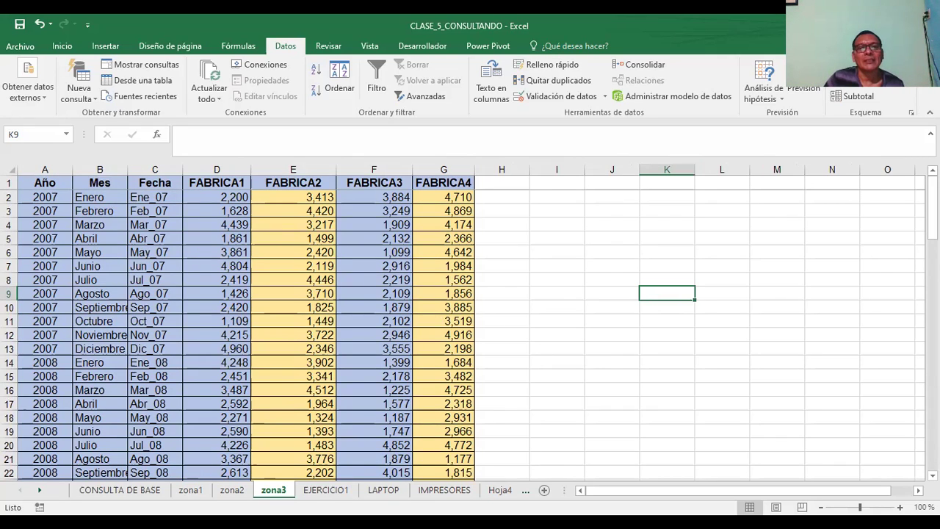
click(218, 185)
click(290, 185)
click(371, 185)
click(444, 184)
click(190, 490)
click(272, 491)
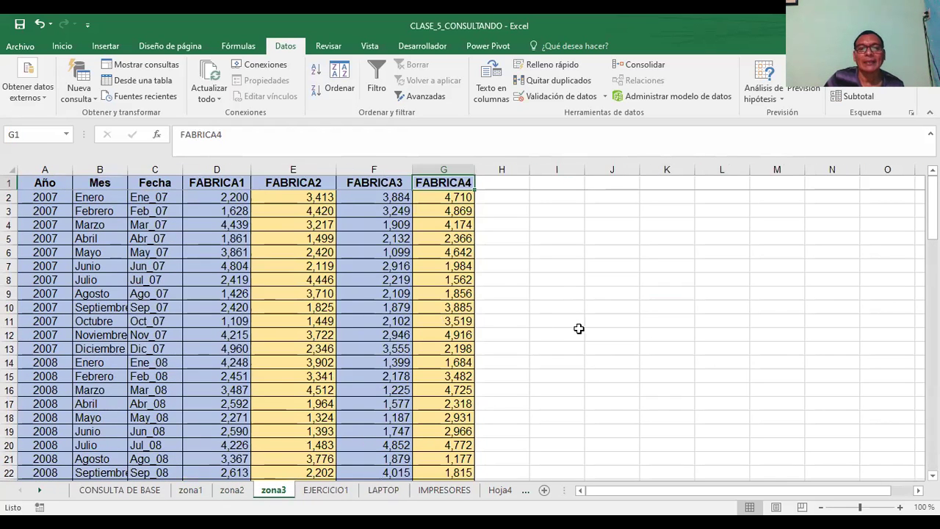
Cycle through IMPRESORES, Hoja4 and EJERCICIO1, settling on the empty LAPTOP sheet.
click(383, 490)
click(444, 490)
click(494, 494)
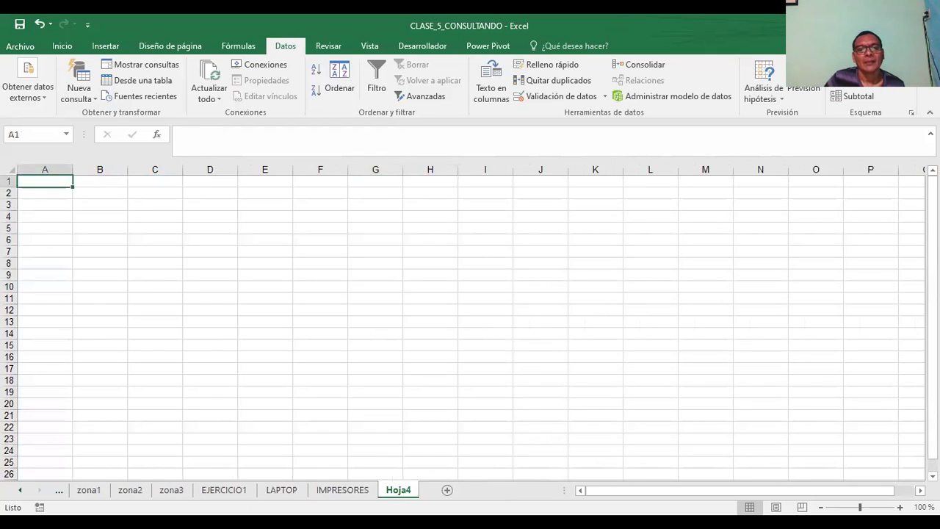
click(245, 493)
click(266, 496)
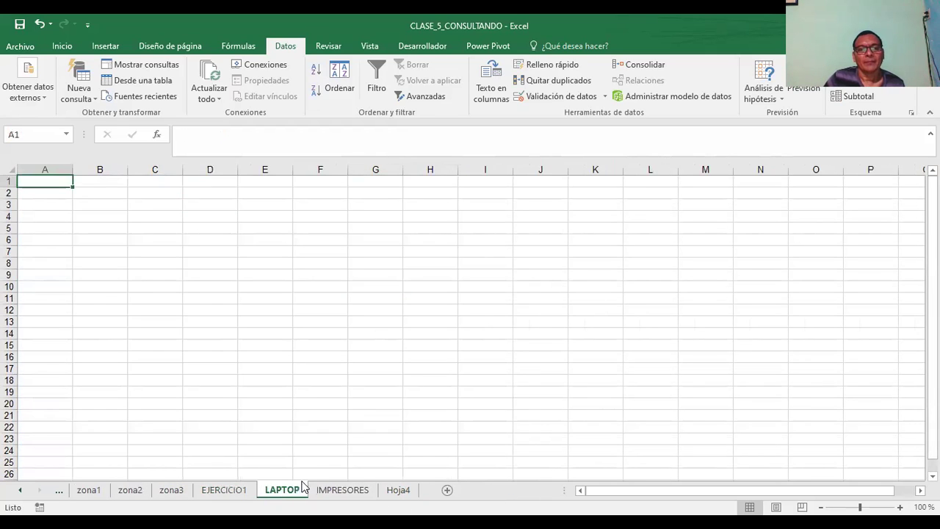
Enter AÑO in A3 and MES in B3, correcting the MESE typo.
click(104, 204)
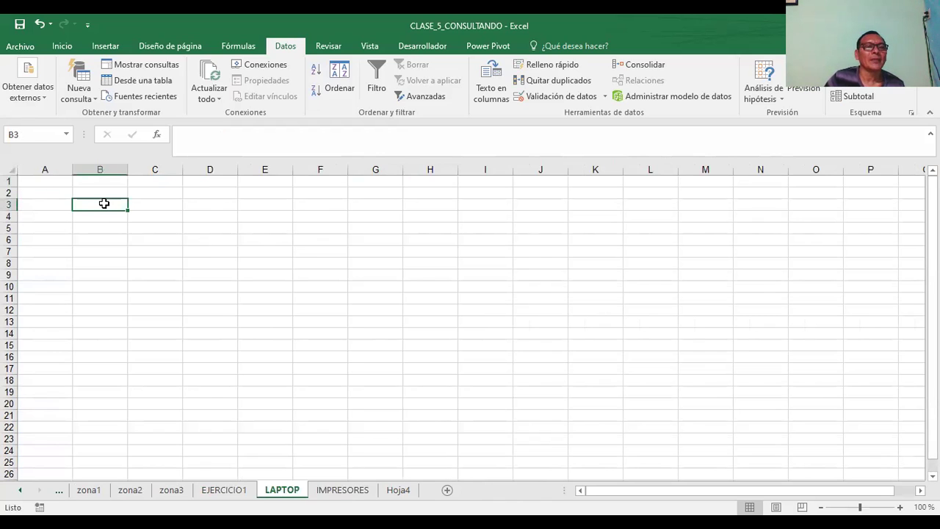
key(Left)
key(Up)
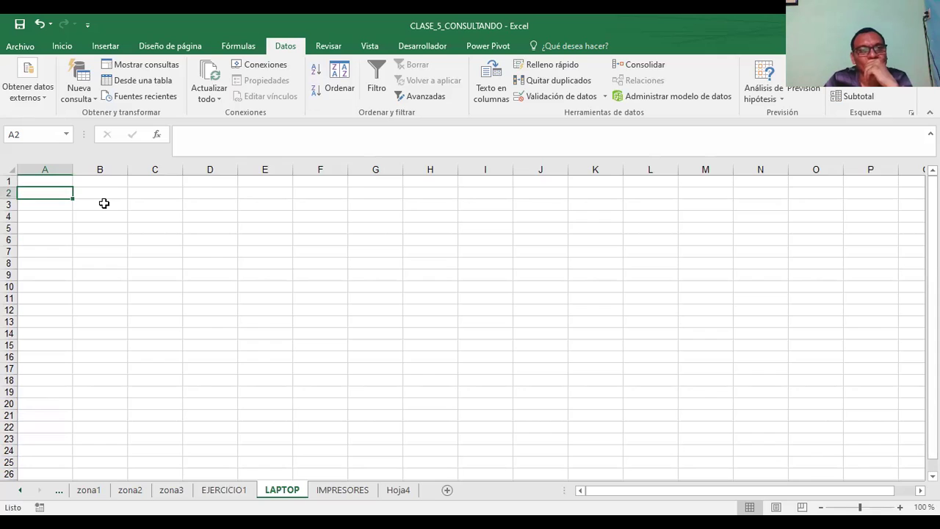
key(Right)
key(Down)
key(Down)
key(Left)
key(Up)
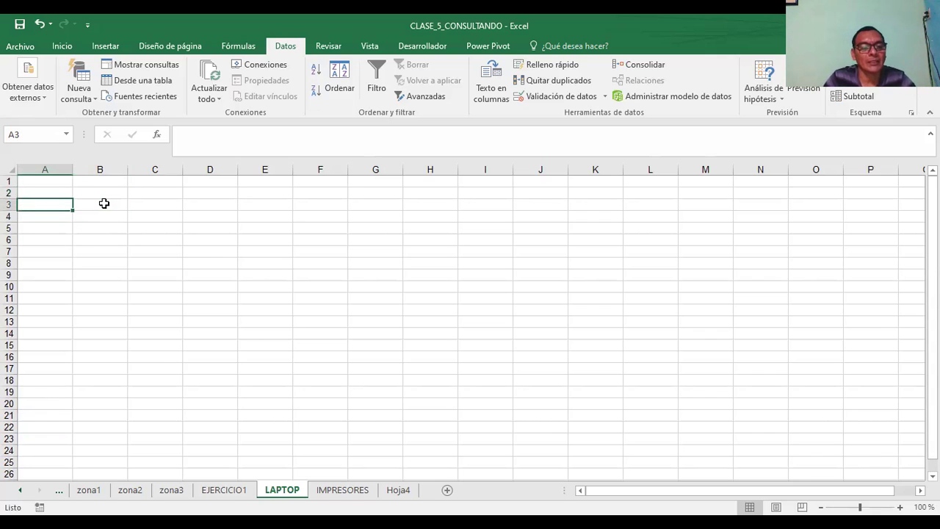
text(AÑO)
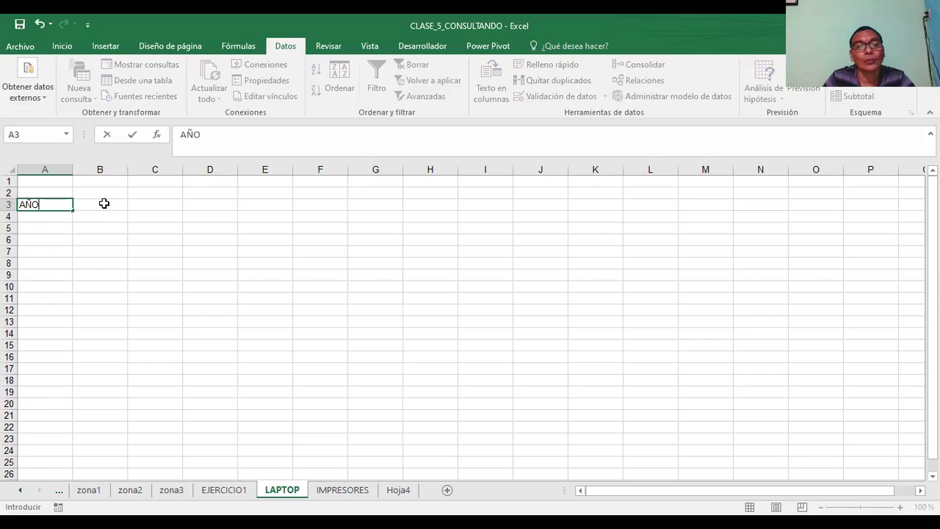
key(Right)
text(MESE)
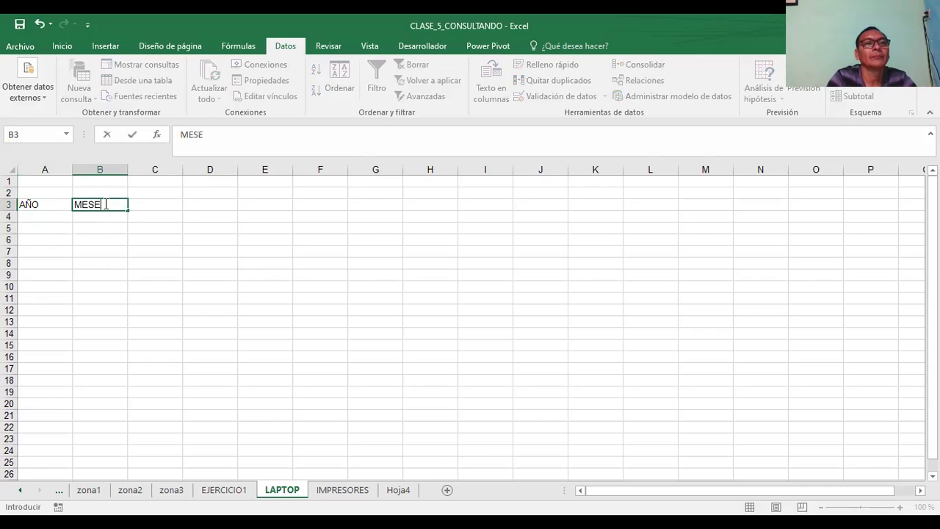
key(BackSpace)
key(Right)
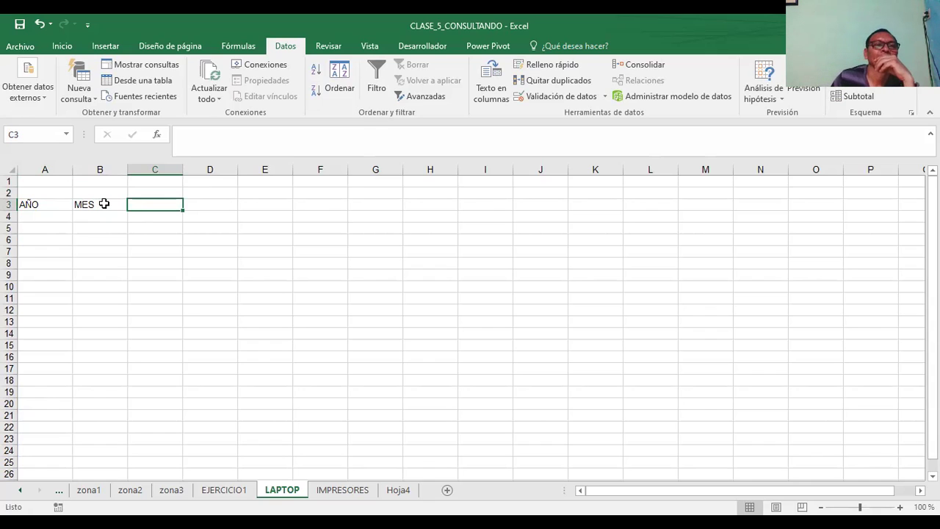
mouse_move(36, 204)
mouse_down()
mouse_move(292, 203)
mouse_move(410, 350)
mouse_up()
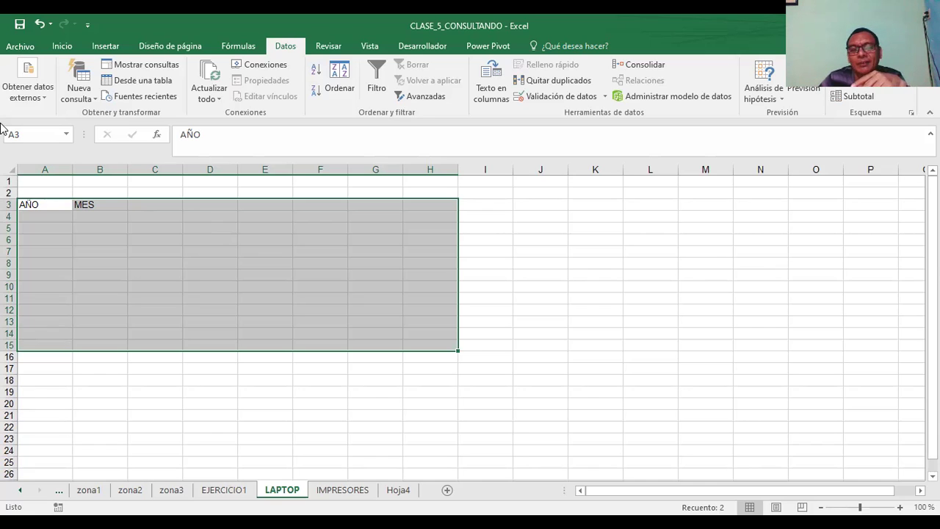
click(545, 216)
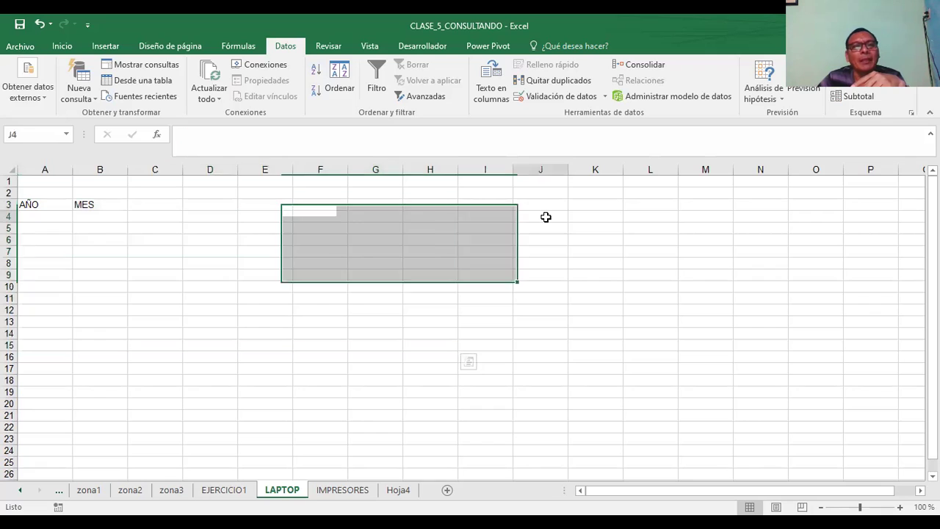
click(98, 206)
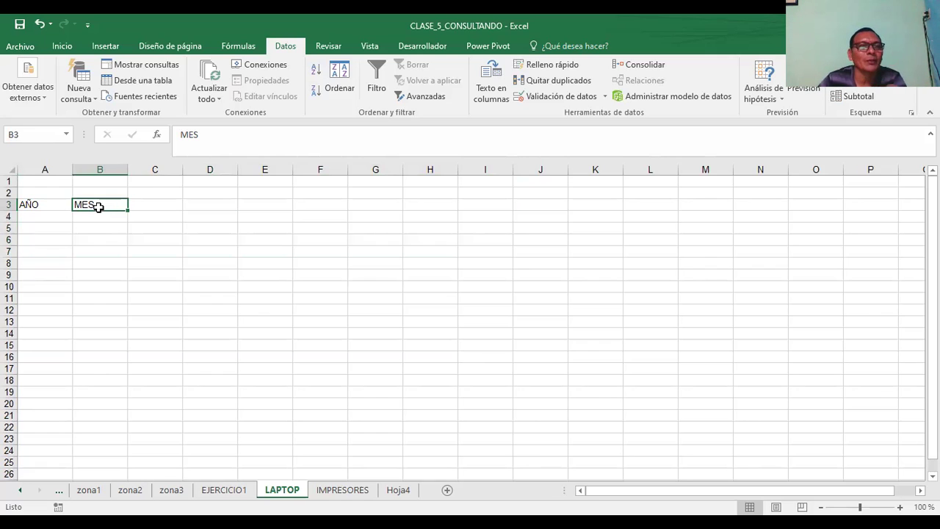
click(279, 288)
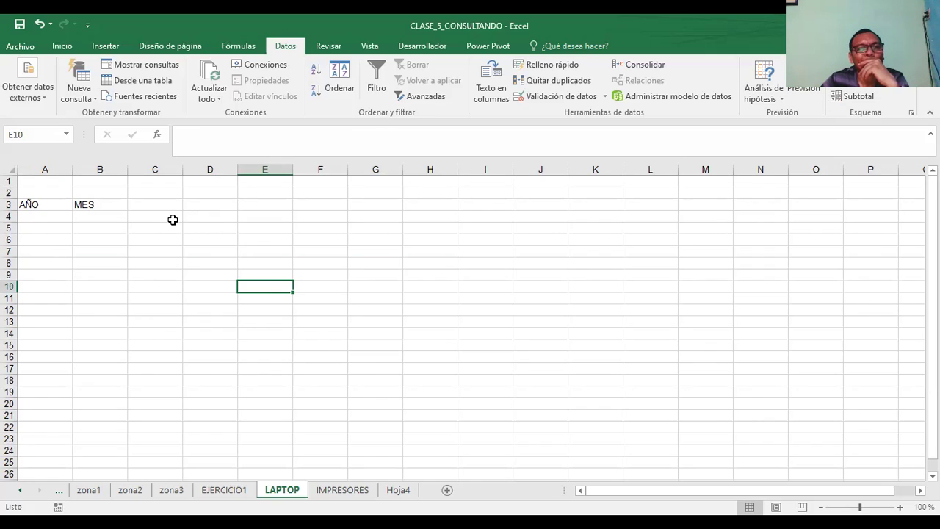
click(169, 204)
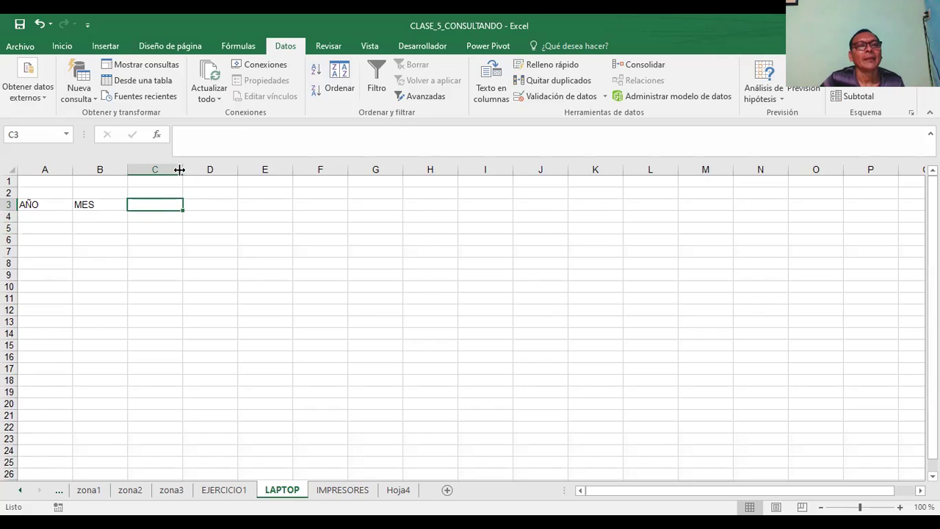
drag(184, 169, 186, 169)
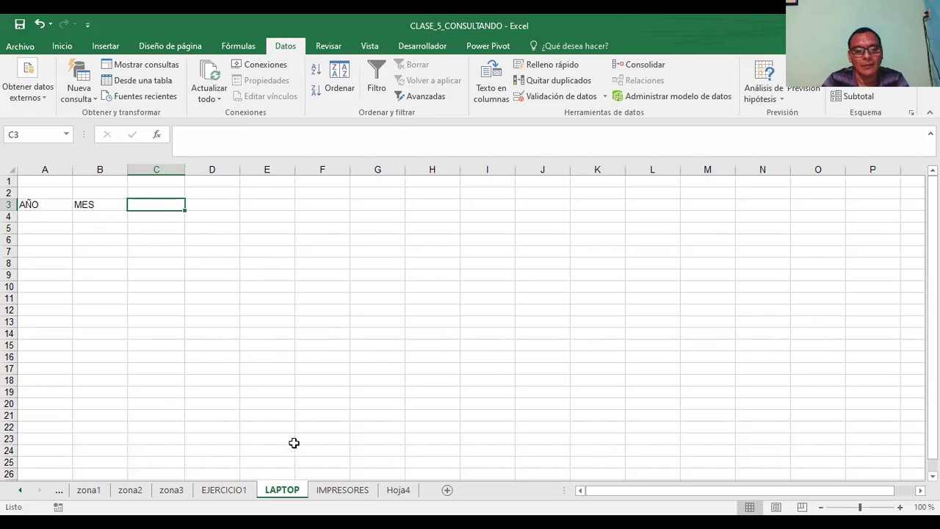
text(PR)
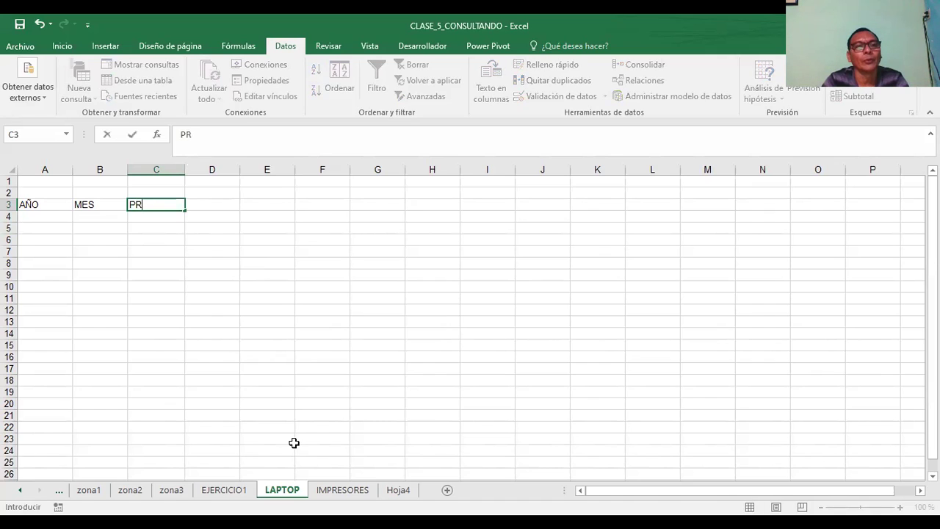
text(ODUCTO)
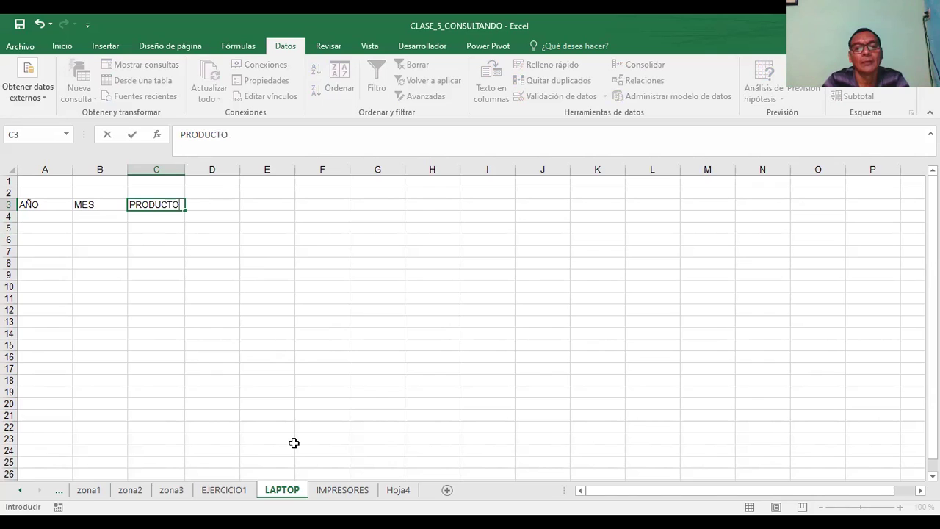
key(Return)
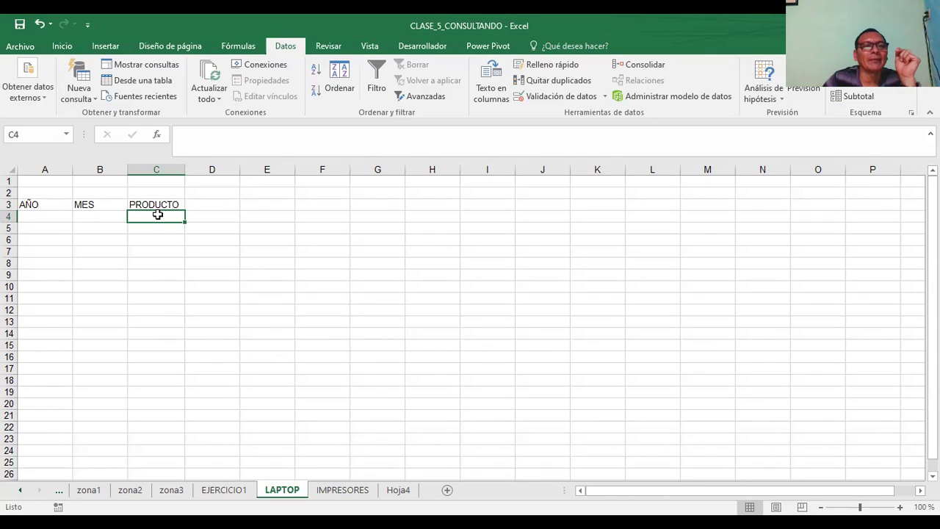
drag(158, 215, 138, 368)
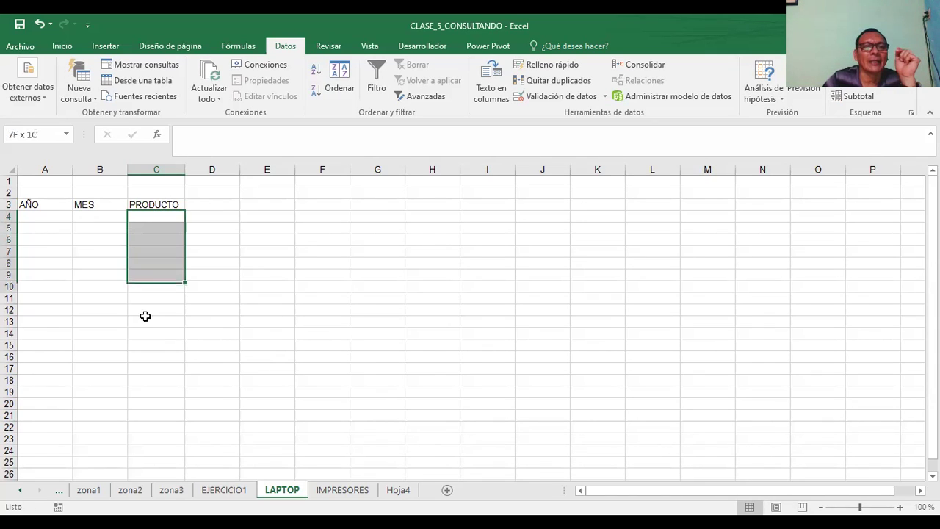
click(264, 290)
click(156, 207)
drag(167, 205, 506, 209)
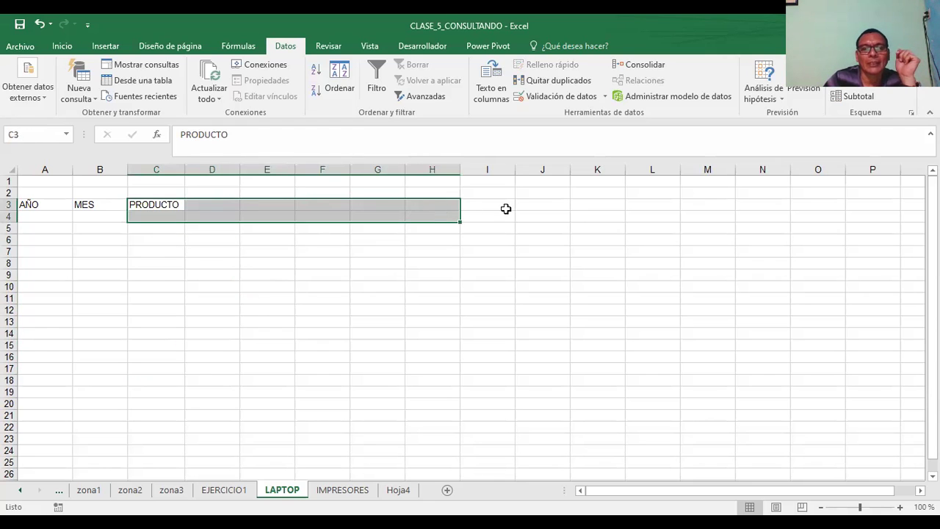
click(542, 205)
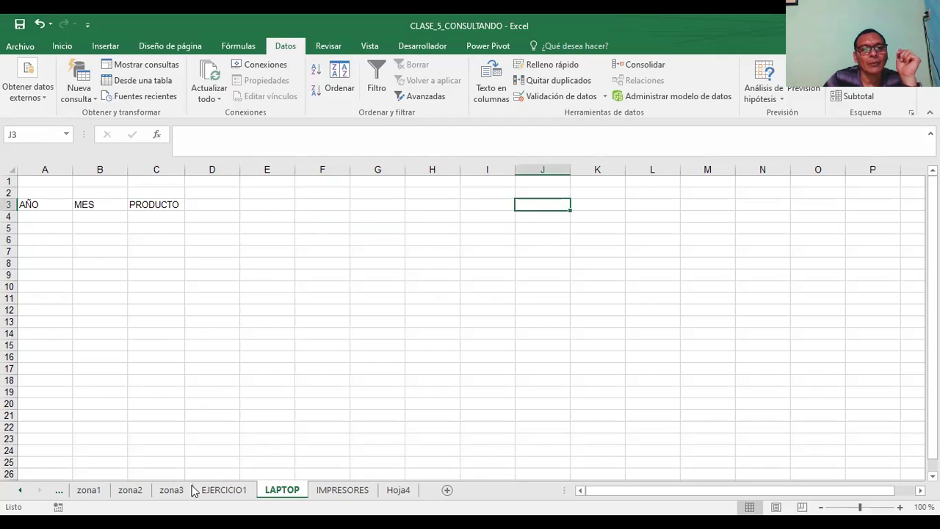
click(161, 206)
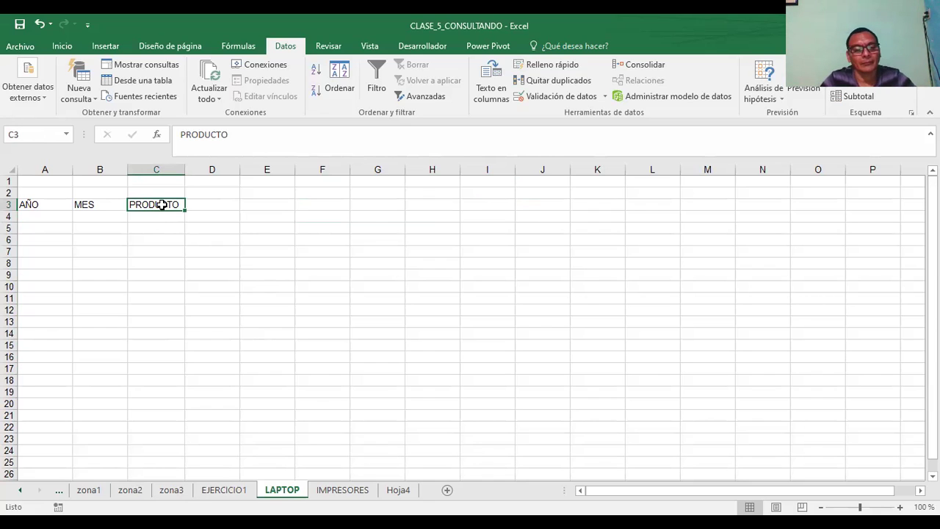
Enter LAPTOP in C3 and IMPRESORES in D3, widening columns D and E.
text(LAPTOP)
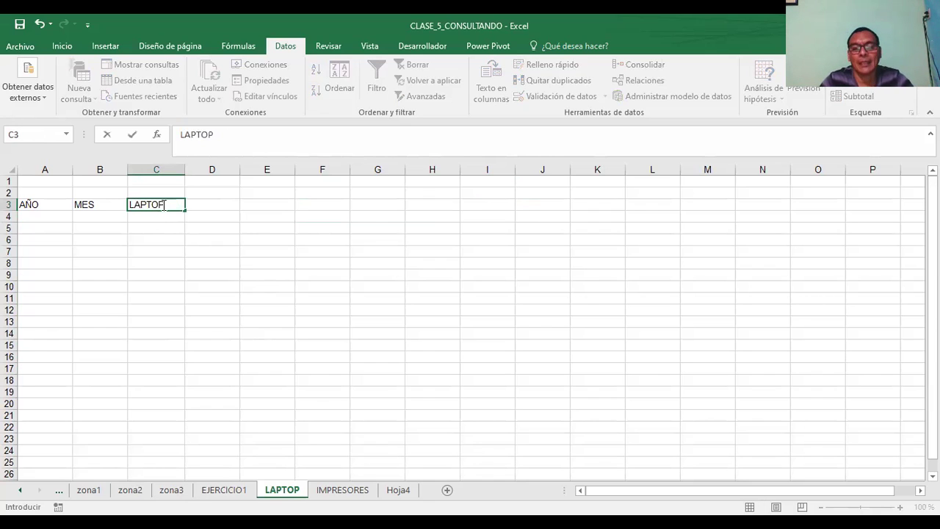
key(Return)
key(Right)
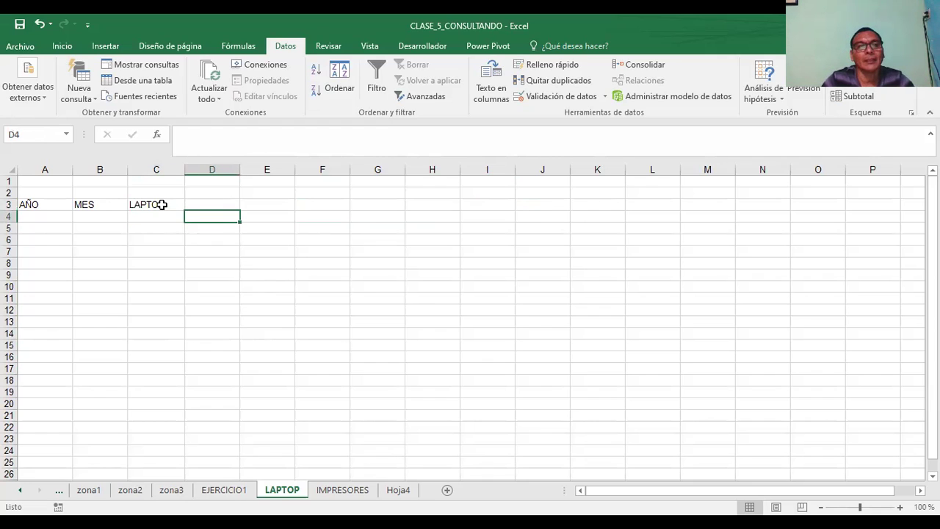
key(Up)
text(IMPRSORES)
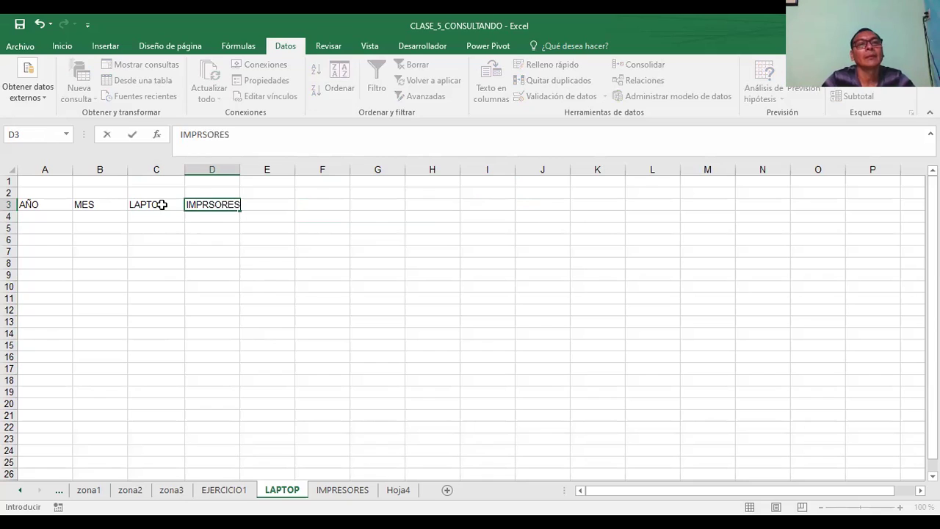
key(BackSpace)
key(BackSpace)
key(BackSpace)
key(BackSpace)
key(BackSpace)
text(ESORES)
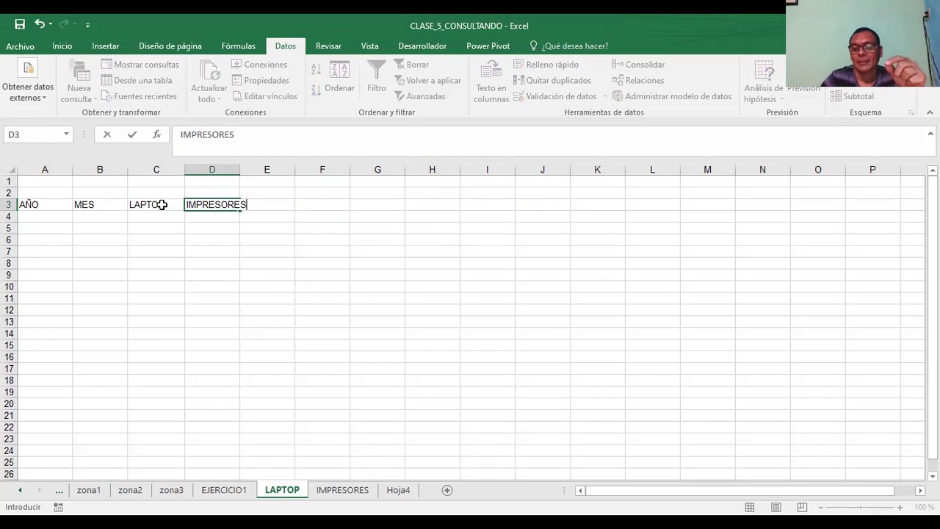
key(Tab)
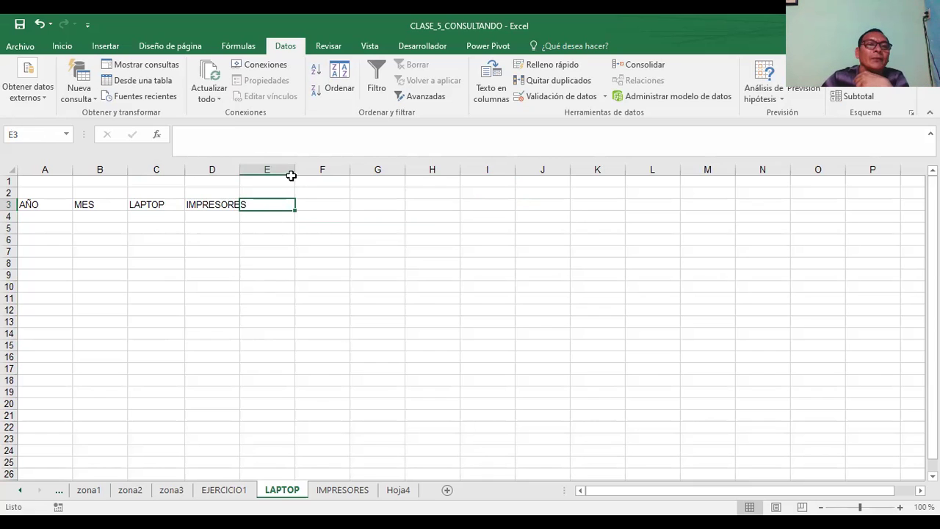
drag(296, 170, 321, 170)
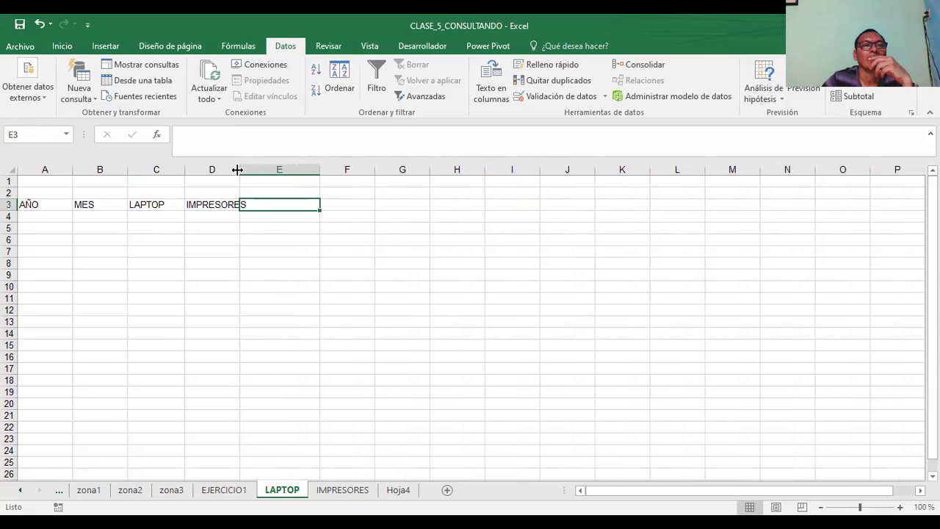
drag(238, 170, 257, 170)
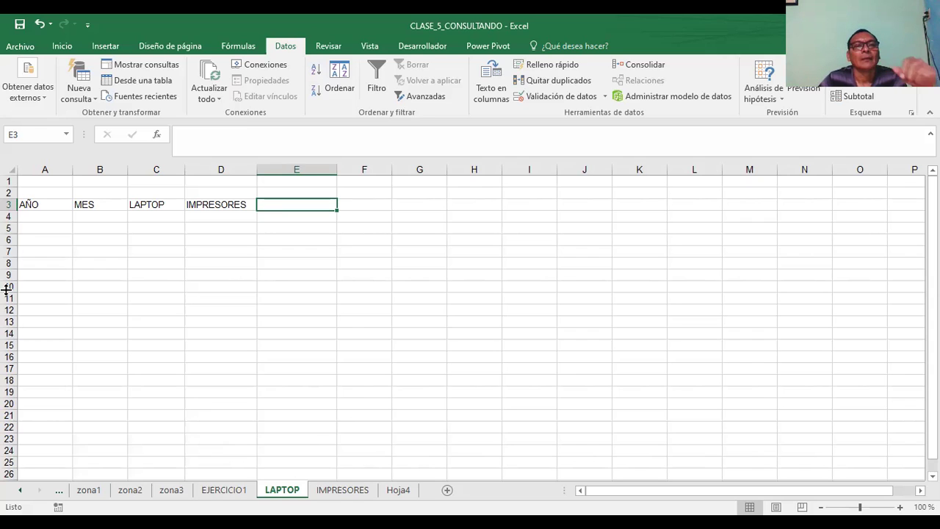
Add the MONITORES and TECLADOS headers in E3 and F3.
text(MONITORES)
key(ctrl+Return)
key(Tab)
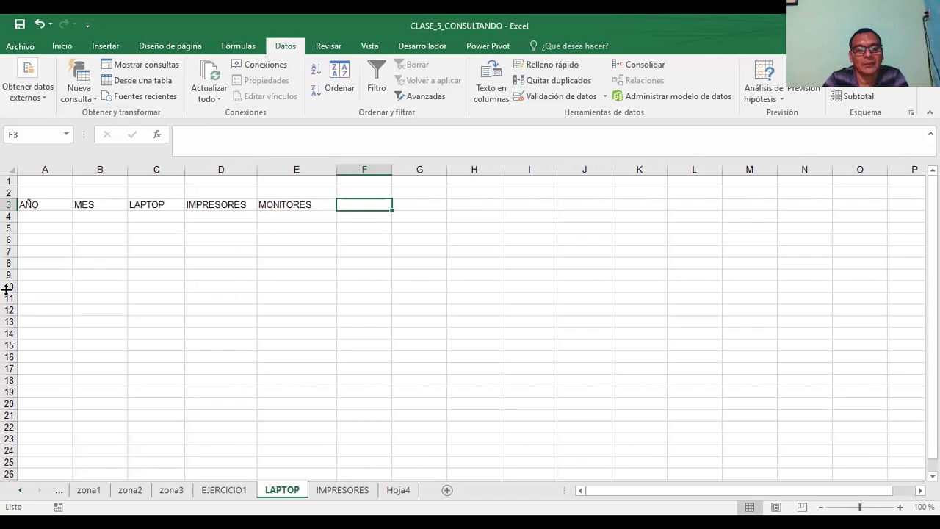
text(TECLADOS)
key(Return)
key(Up)
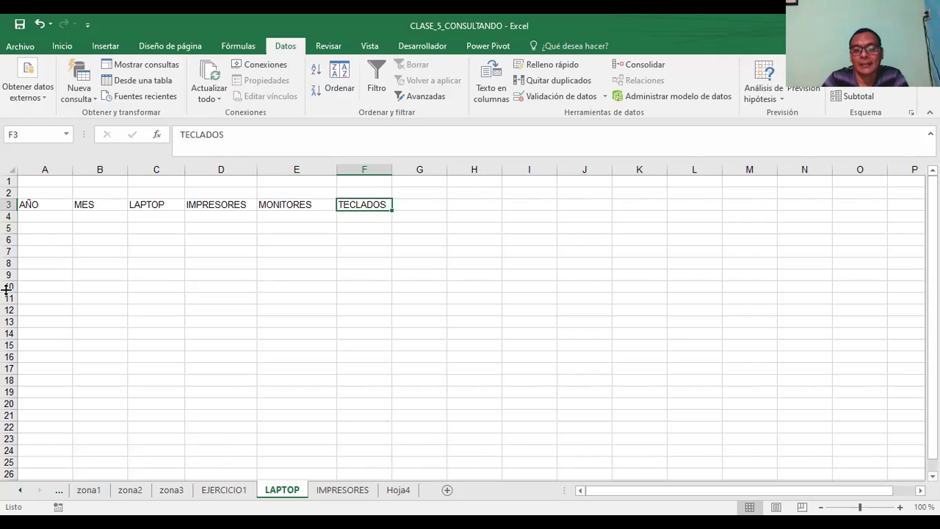
key(Tab)
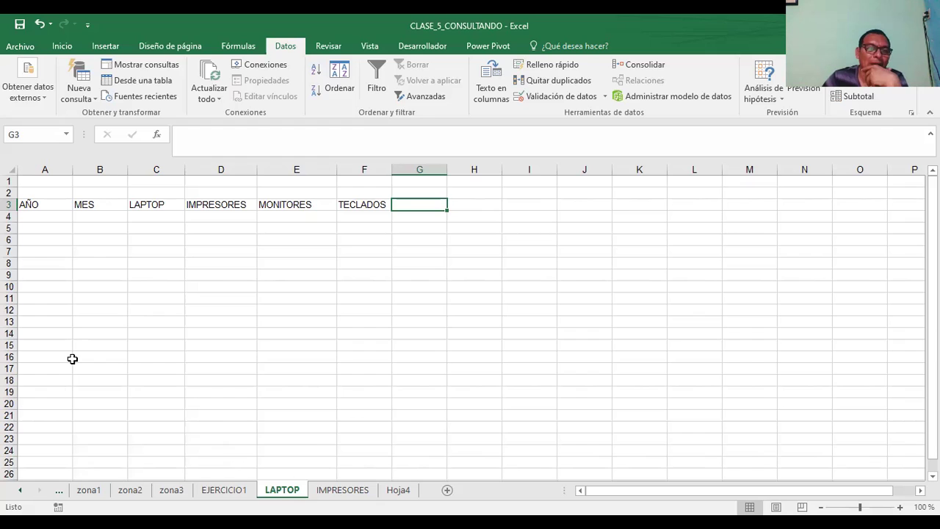
click(11, 179)
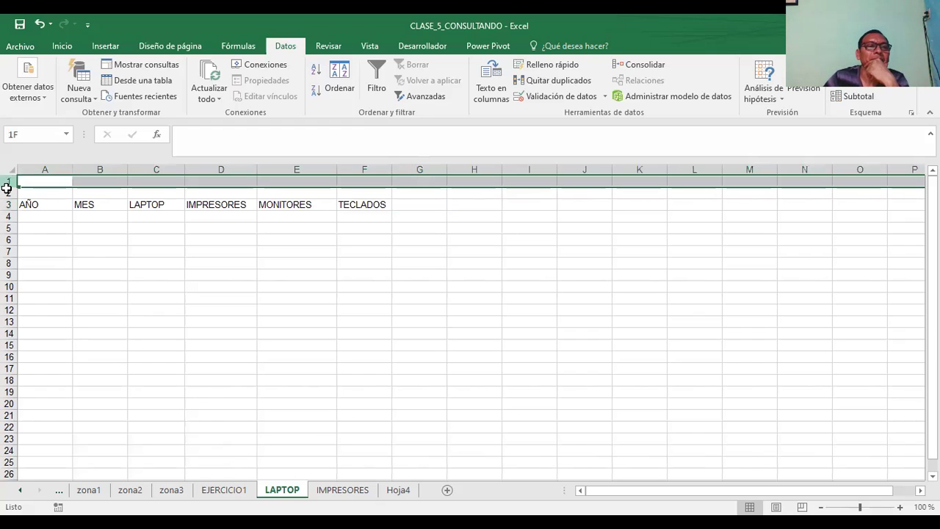
click(121, 299)
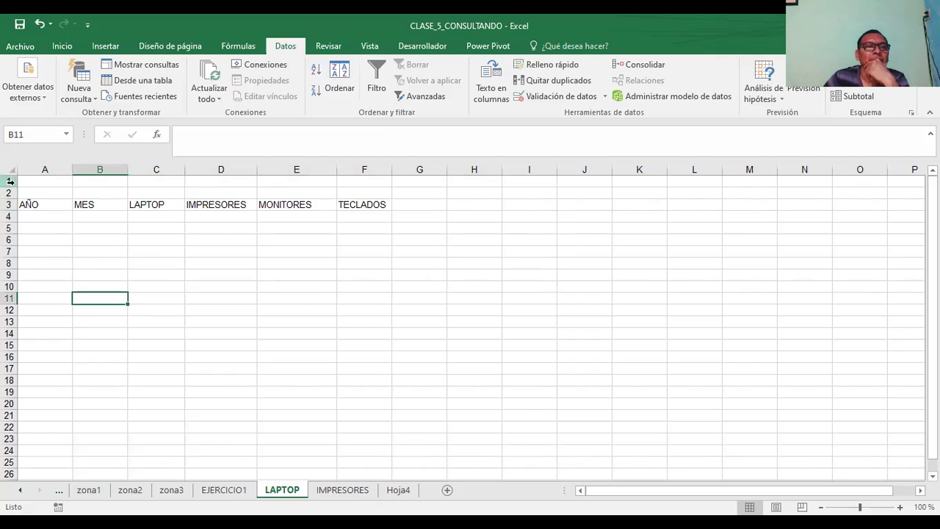
drag(8, 179, 7, 194)
click(118, 263)
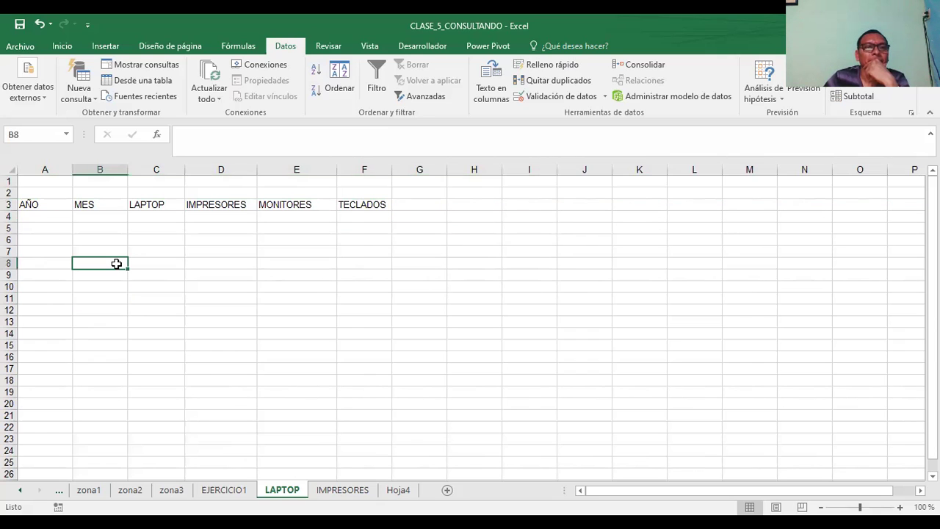
click(420, 203)
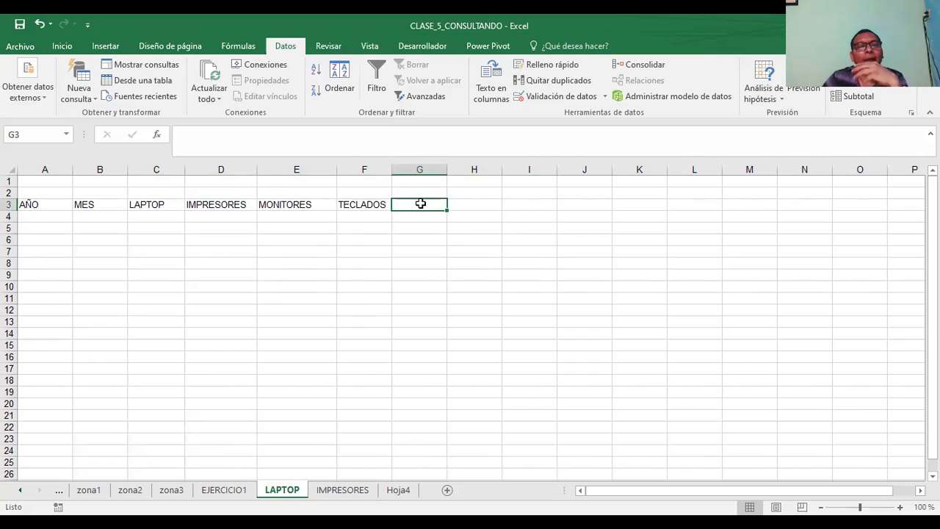
click(41, 209)
click(45, 221)
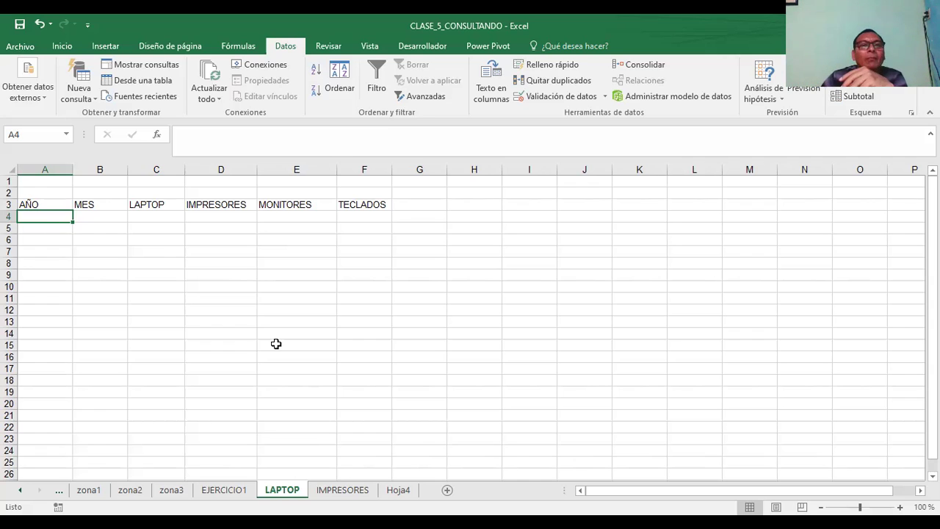
click(427, 205)
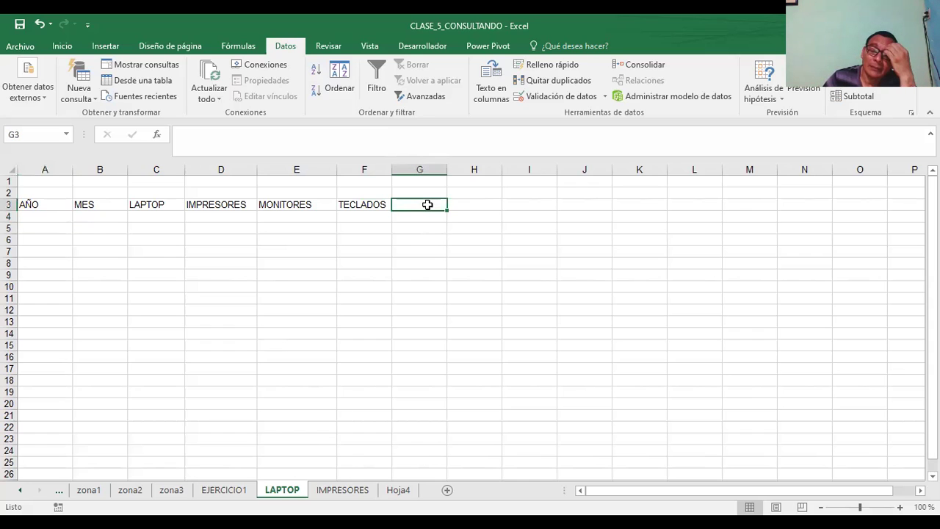